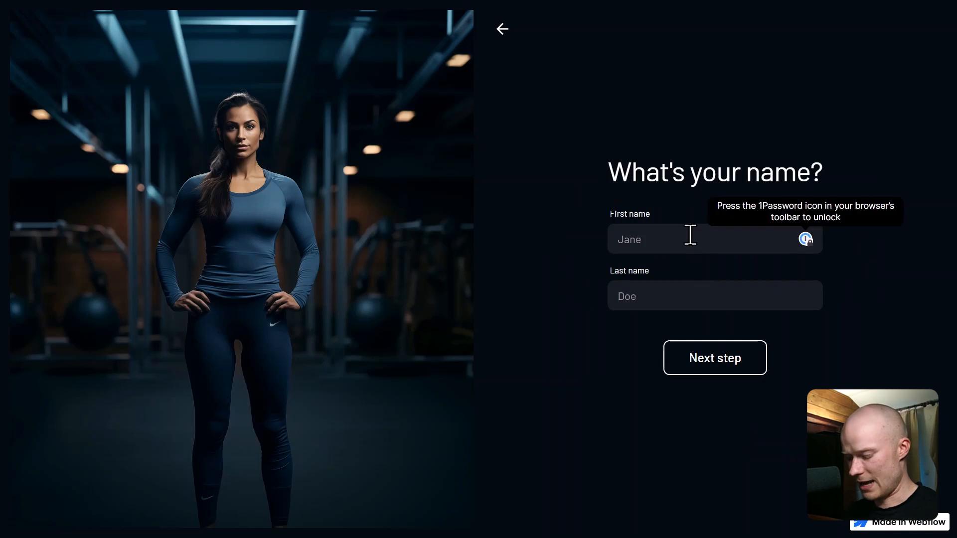
# Step: Try continuing with Last name empty, then enter 'test' and advance to the fitness goal step
pyautogui.click(741, 378)
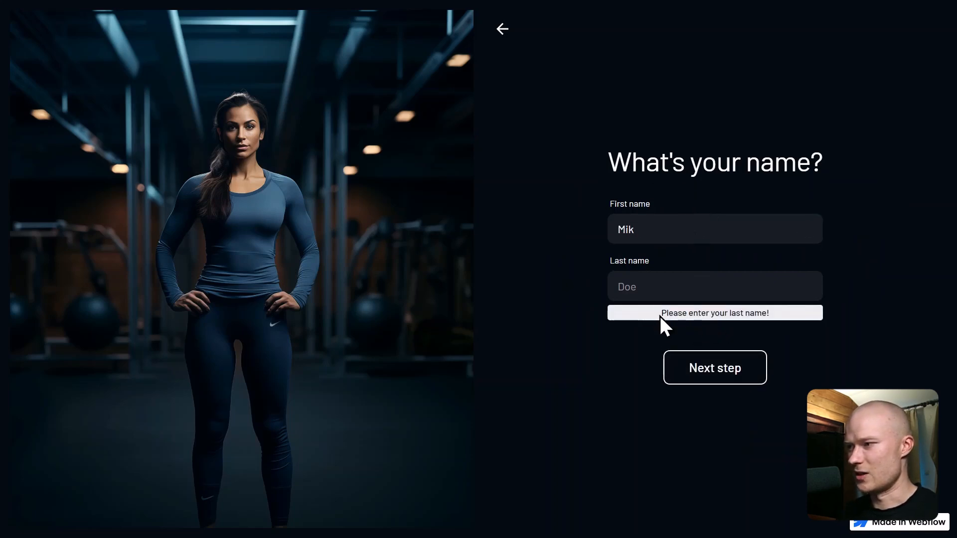
pyautogui.click(672, 289)
pyautogui.write('test')
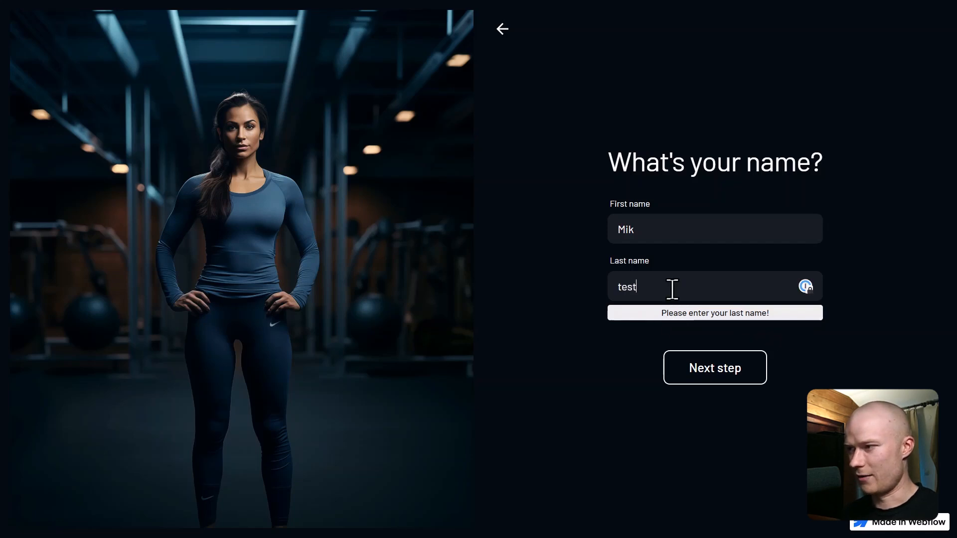
pyautogui.click(711, 379)
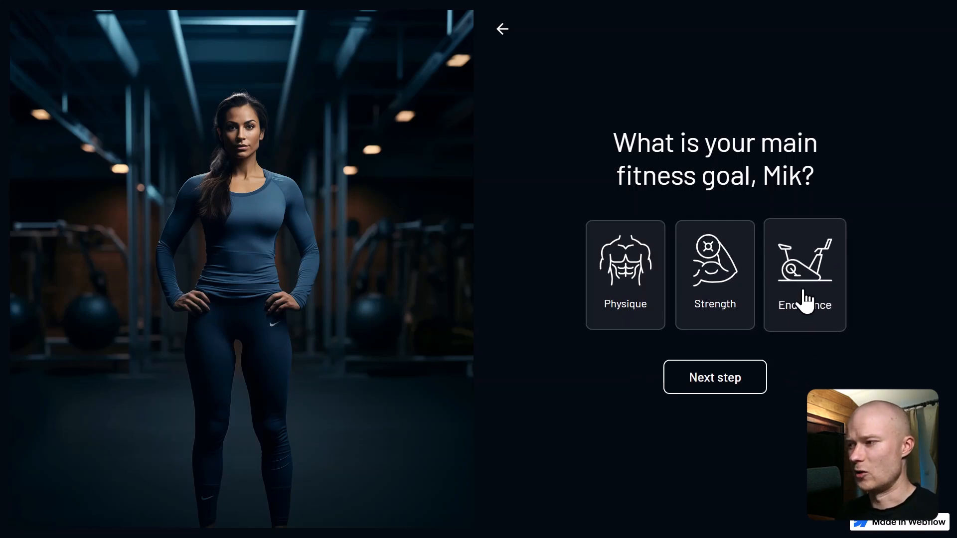
# Step: Test the Endurance and Strength goal branches, returning to the fitness goal step after each
pyautogui.click(807, 327)
pyautogui.click(725, 390)
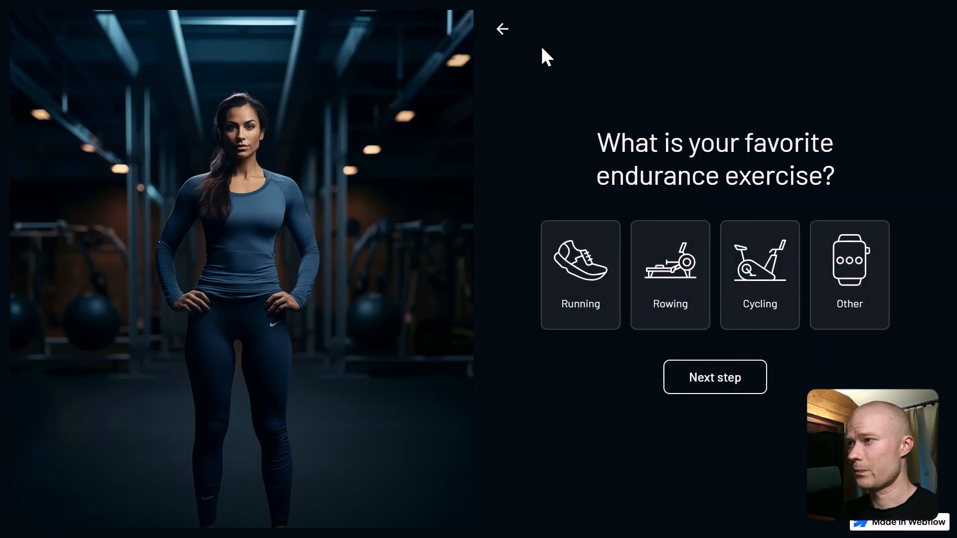
pyautogui.click(512, 30)
pyautogui.click(695, 293)
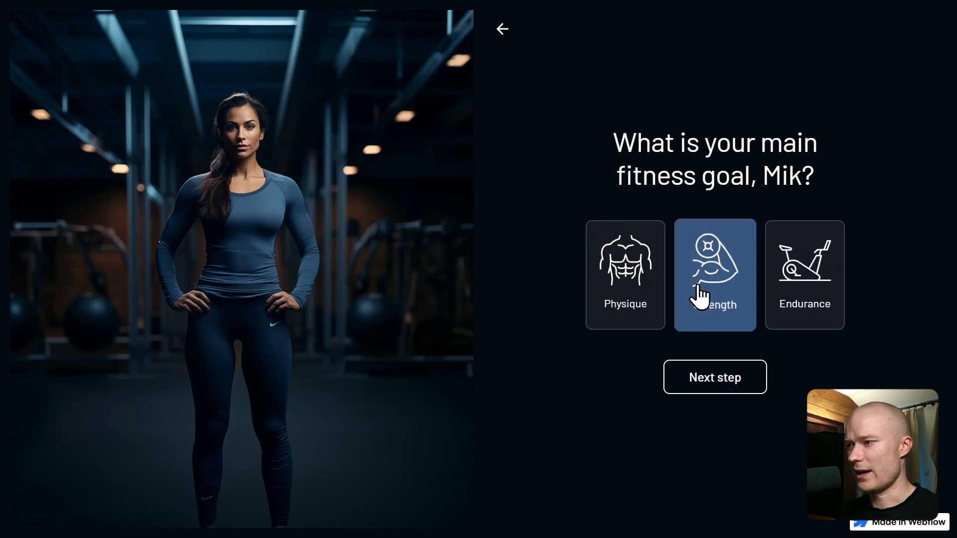
pyautogui.click(715, 383)
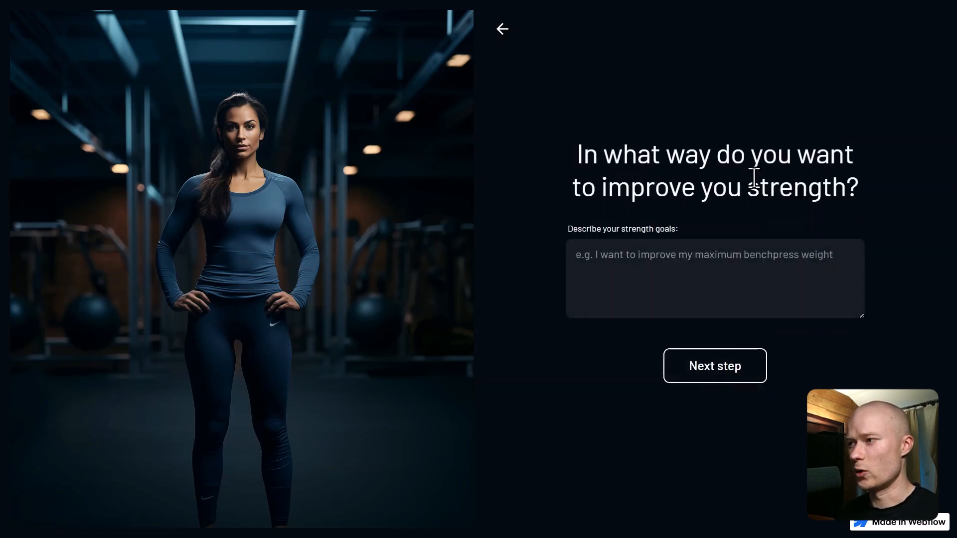
pyautogui.click(508, 31)
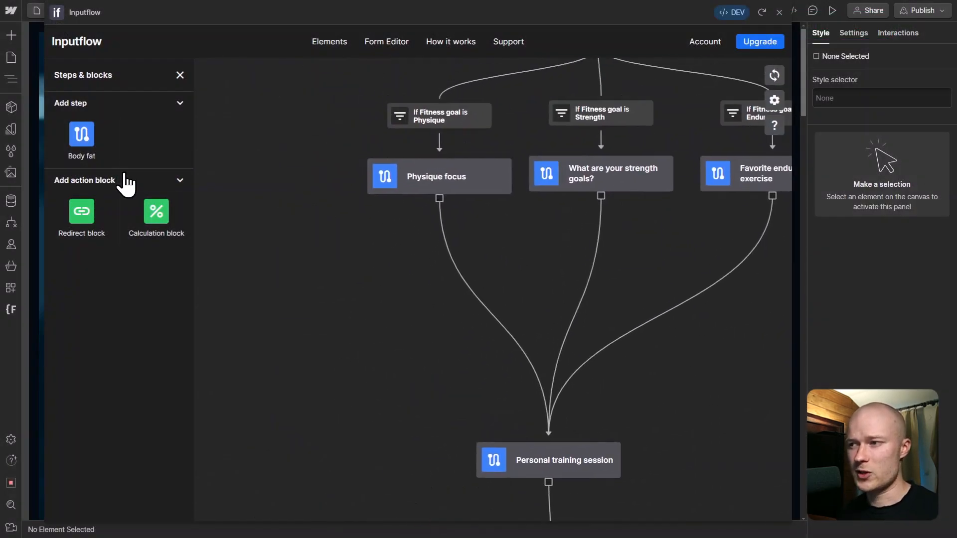
# Step: Add a Body fat step after Physique focus, link it to Personal training session, and add a Calculation block
pyautogui.moveTo(82, 135); pyautogui.dragTo(321, 318)
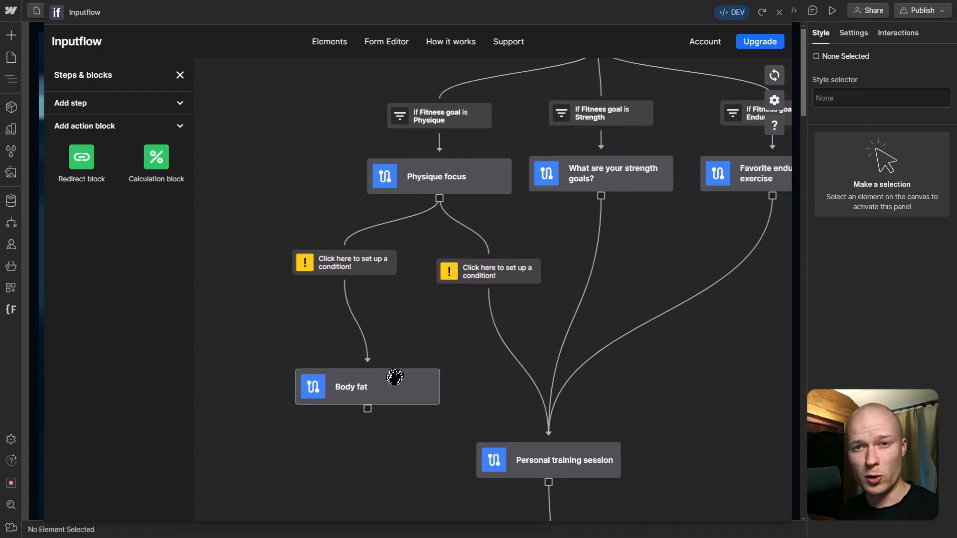
pyautogui.moveTo(404, 381); pyautogui.dragTo(406, 341)
pyautogui.moveTo(374, 371); pyautogui.dragTo(516, 439)
pyautogui.moveTo(410, 414); pyautogui.dragTo(405, 471)
pyautogui.moveTo(165, 169); pyautogui.dragTo(643, 428)
pyautogui.moveTo(410, 480); pyautogui.dragTo(295, 348)
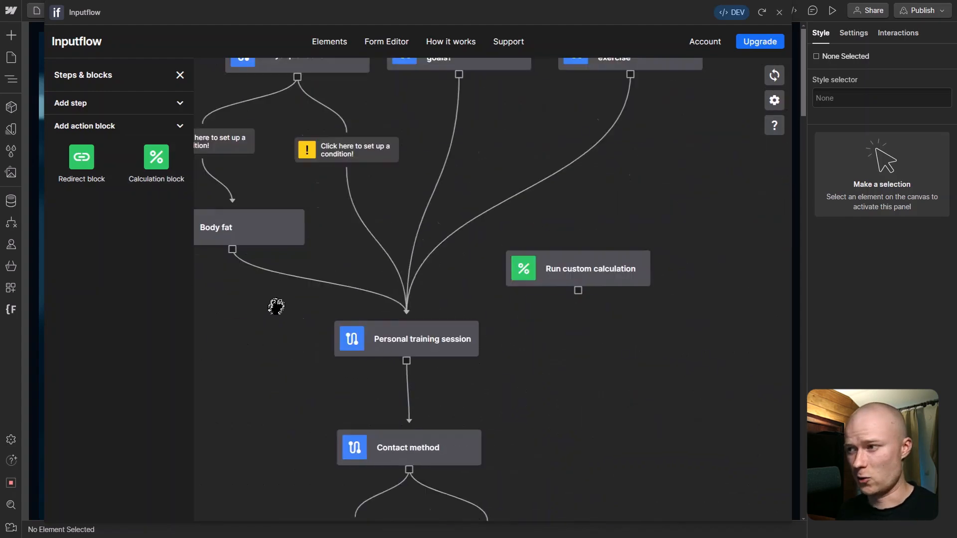
# Step: Make the other Physique focus branch the any-other-case fallback and route Body fat on 'Physique focus is Lose weight'
pyautogui.click(477, 259)
pyautogui.click(130, 165)
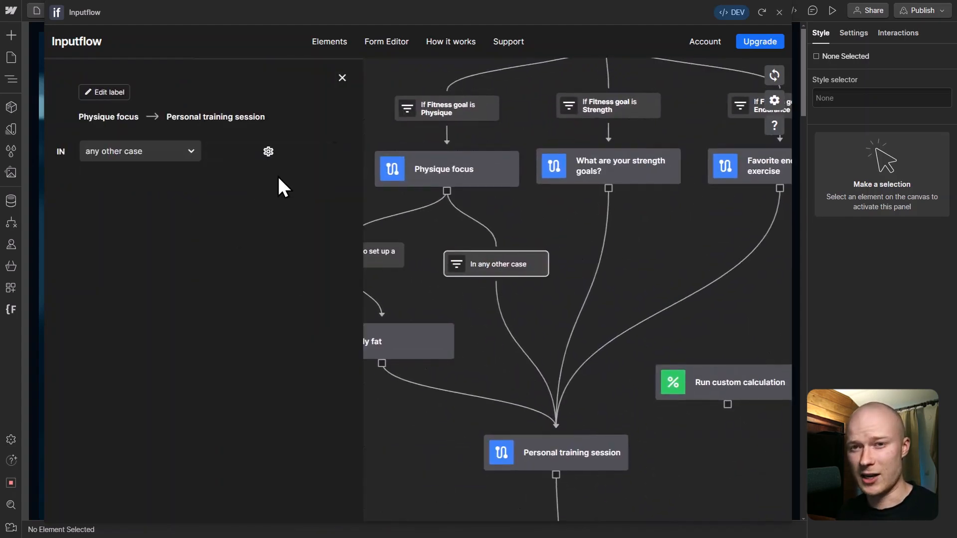
pyautogui.click(342, 78)
pyautogui.click(339, 253)
pyautogui.click(122, 160)
pyautogui.click(137, 151)
pyautogui.click(132, 247)
pyautogui.click(255, 173)
pyautogui.click(149, 313)
pyautogui.click(342, 78)
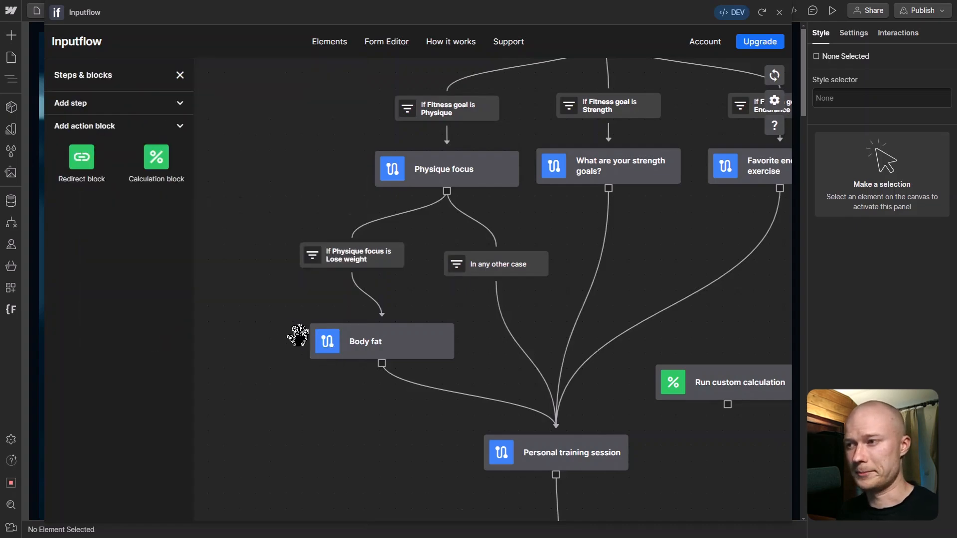
pyautogui.scroll(-5, 292, 335)
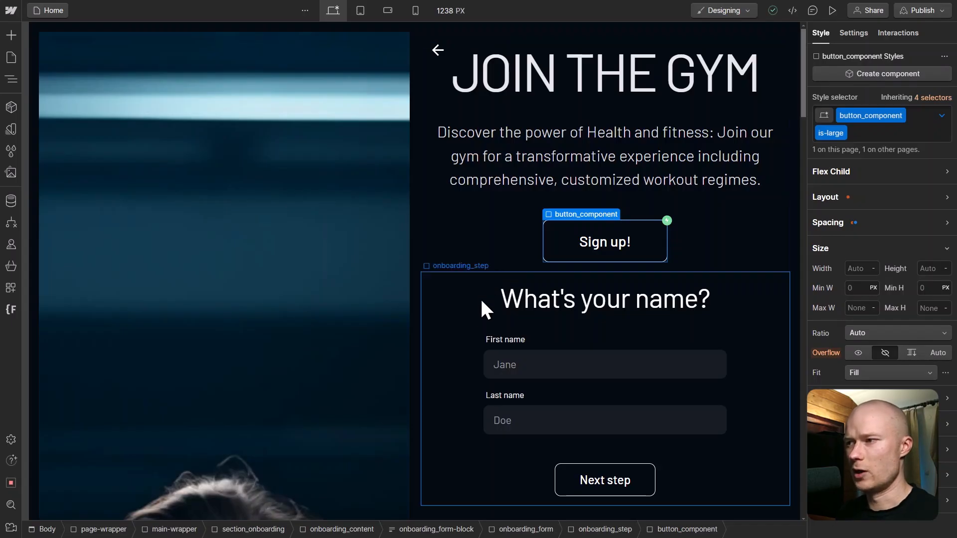
# Step: Select the subtitle paragraph and open the Navigator's element tree
pyautogui.click(489, 136)
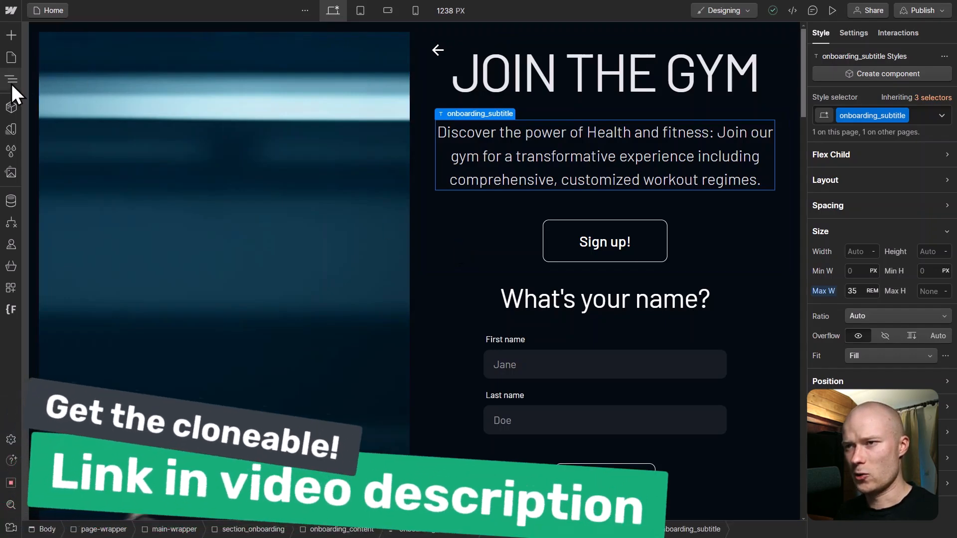
pyautogui.click(11, 80)
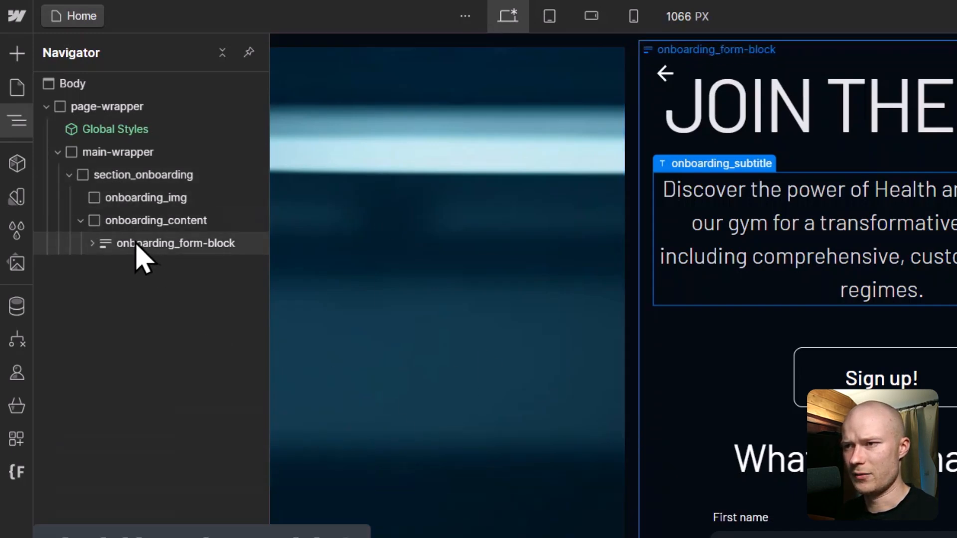
# Step: Expand onboarding_form-block and onboarding_form to list the onboarding_step elements, peeking into the first step
pyautogui.click(93, 243)
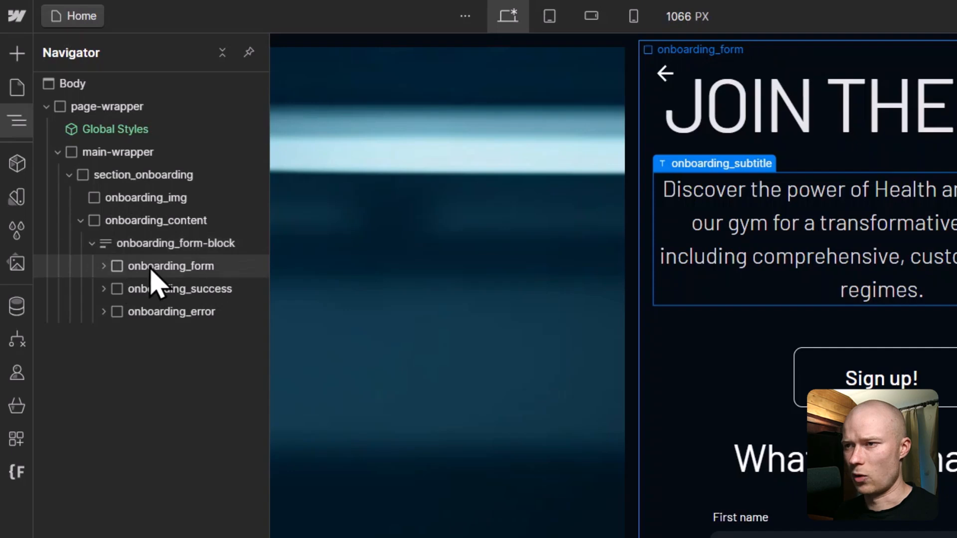
pyautogui.click(104, 267)
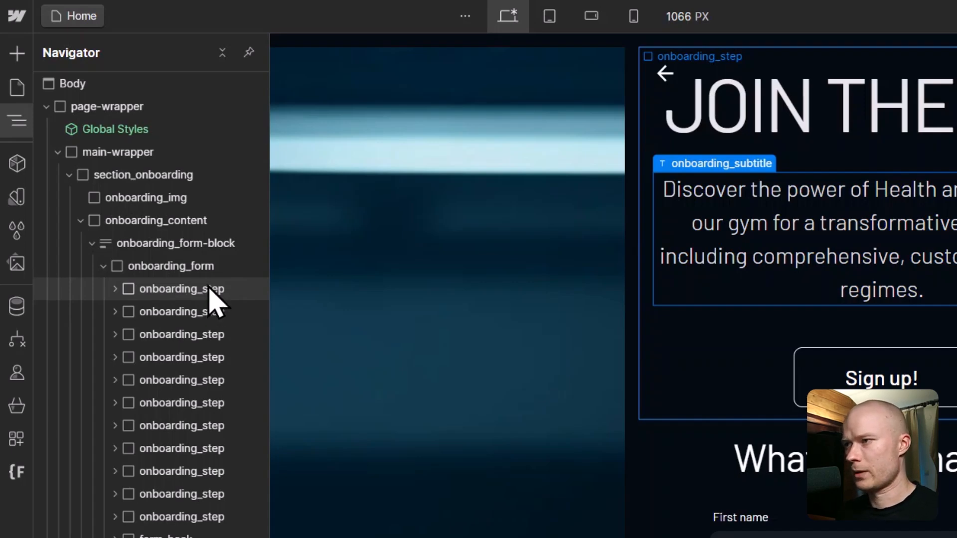
pyautogui.click(116, 289)
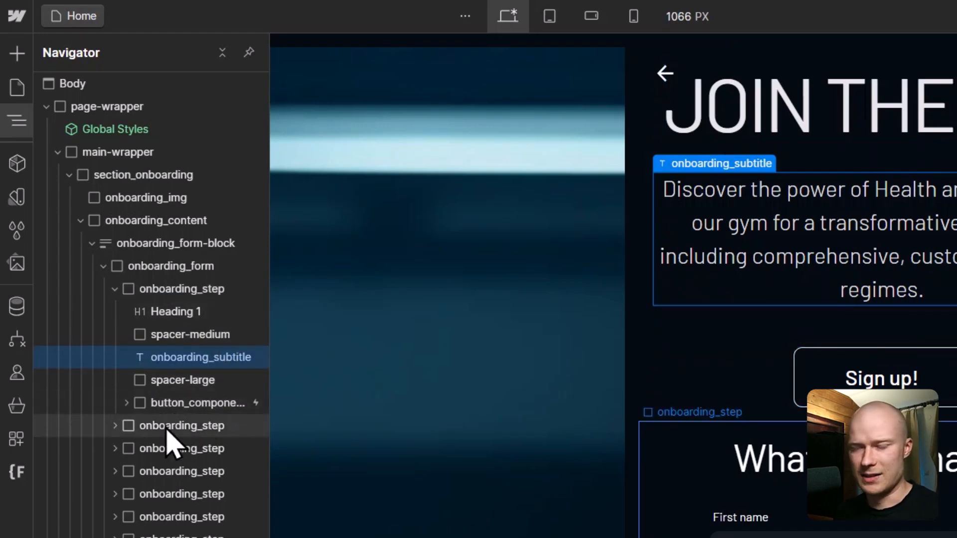
pyautogui.click(115, 289)
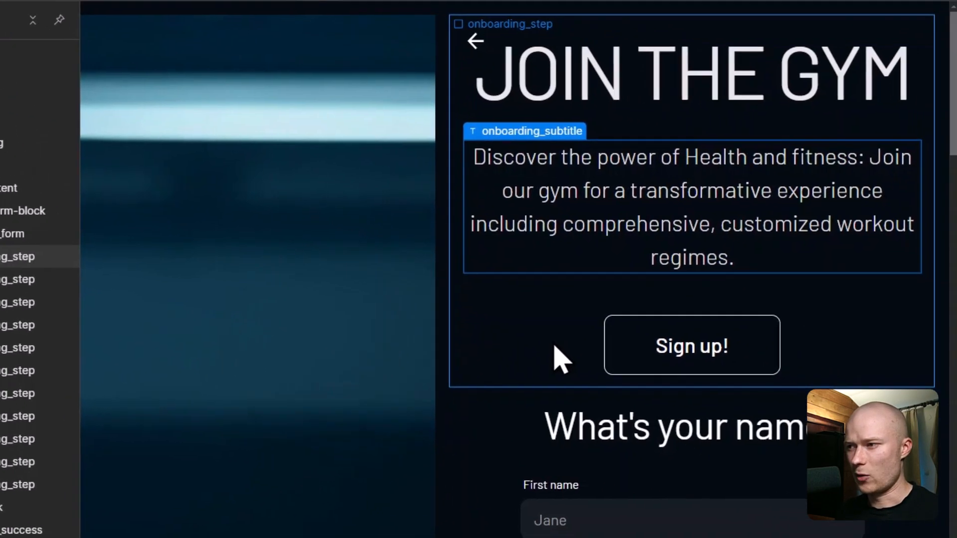
pyautogui.scroll(-6, 745, 391)
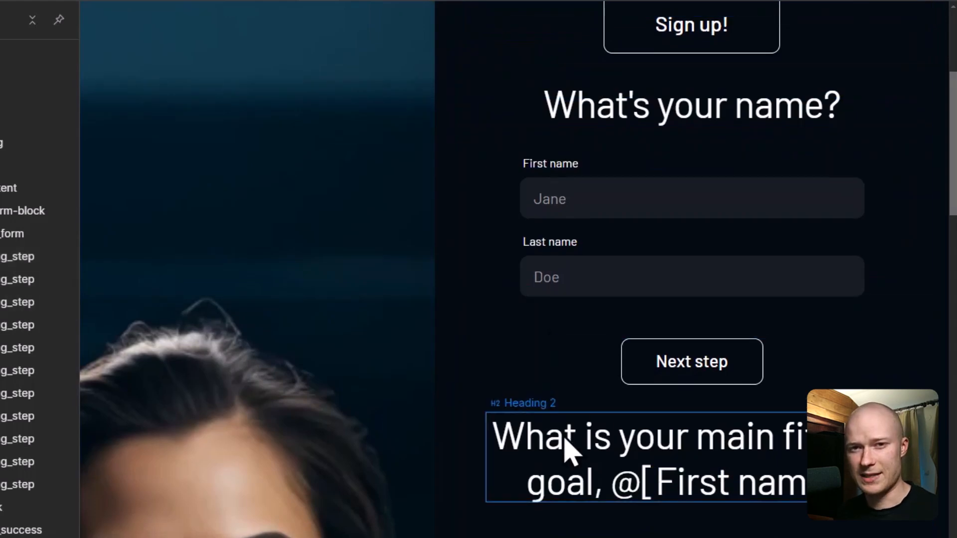
# Step: Select the Last name input and highlight its text field name 'Last Name' in Settings
pyautogui.scroll(5, 569, 443)
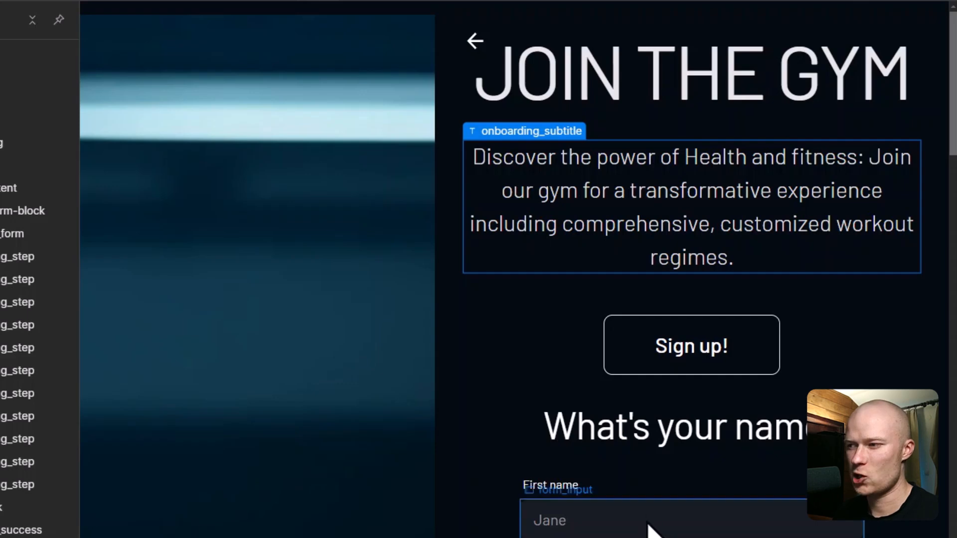
pyautogui.scroll(-2, 647, 530)
pyautogui.scroll(-1, 647, 530)
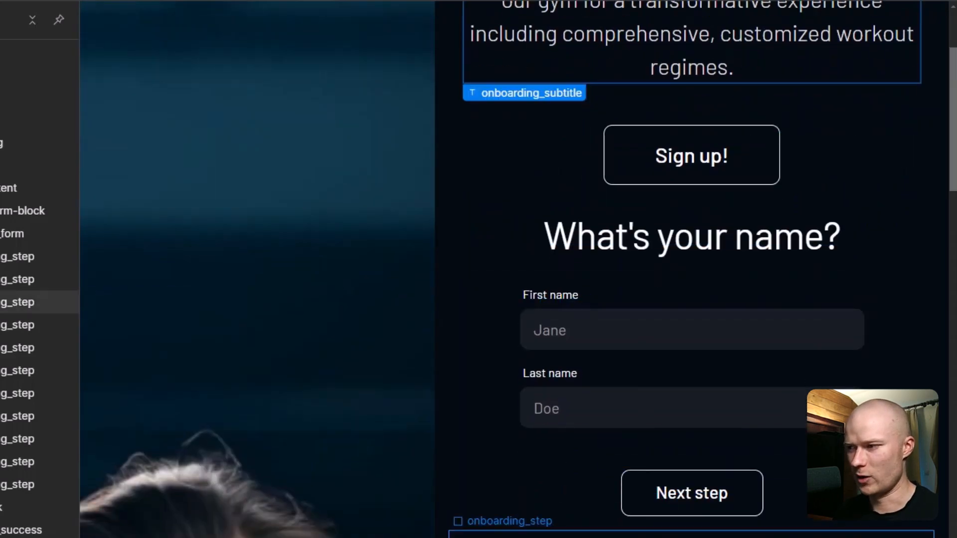
pyautogui.click(612, 337)
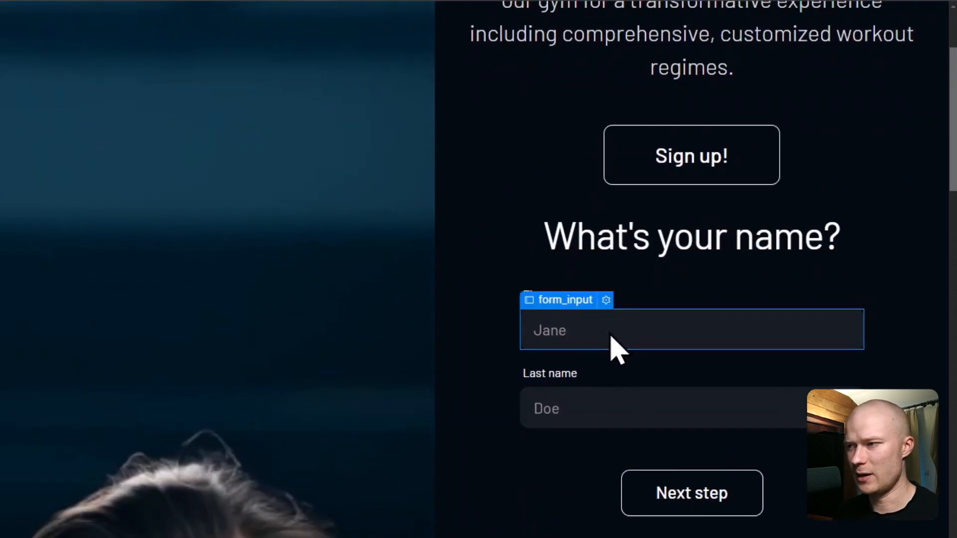
pyautogui.click(600, 412)
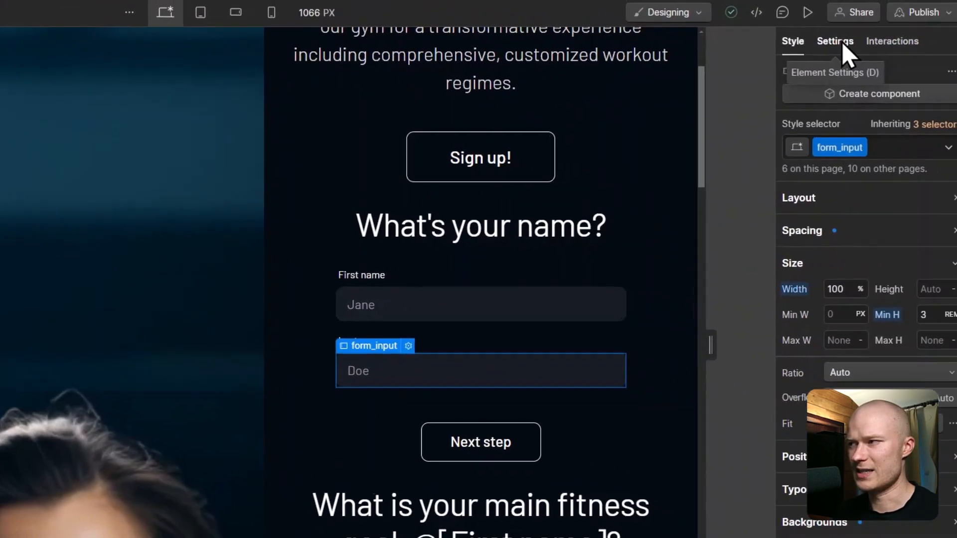
pyautogui.click(832, 43)
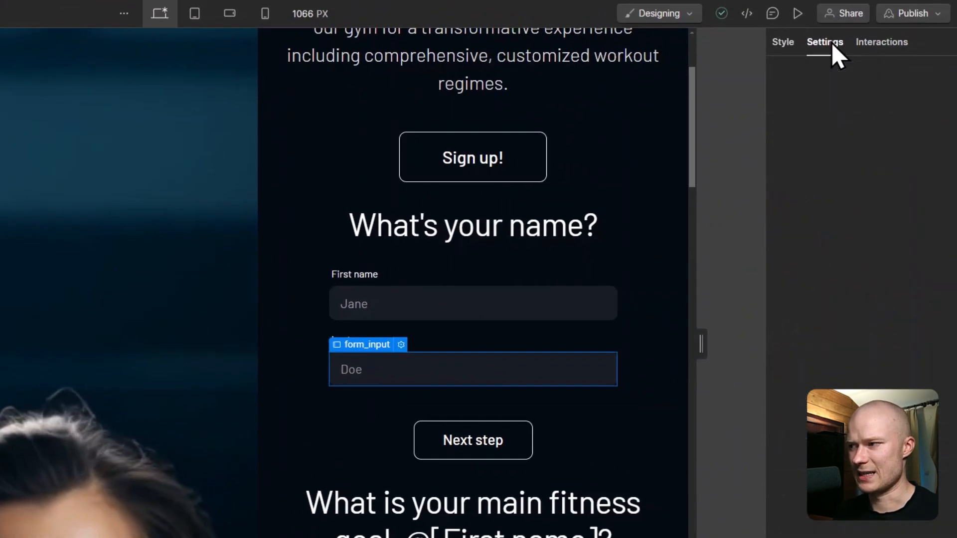
pyautogui.scroll(-2, 839, 263)
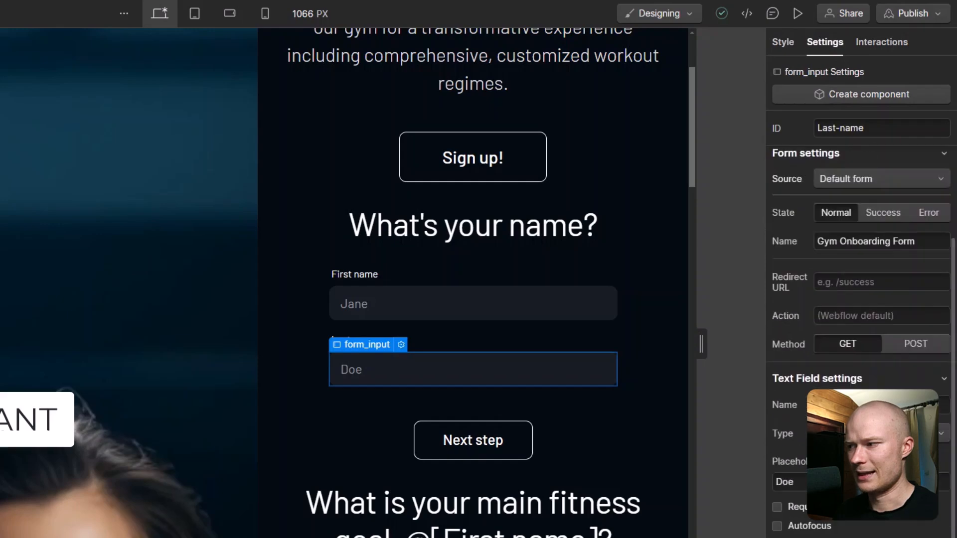
pyautogui.scroll(2, 843, 471)
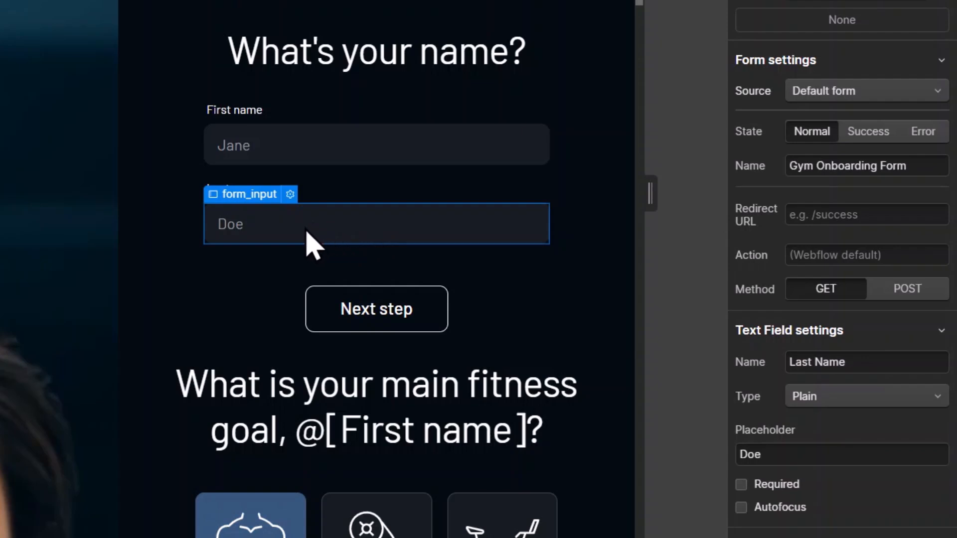
pyautogui.moveTo(876, 364); pyautogui.dragTo(768, 382)
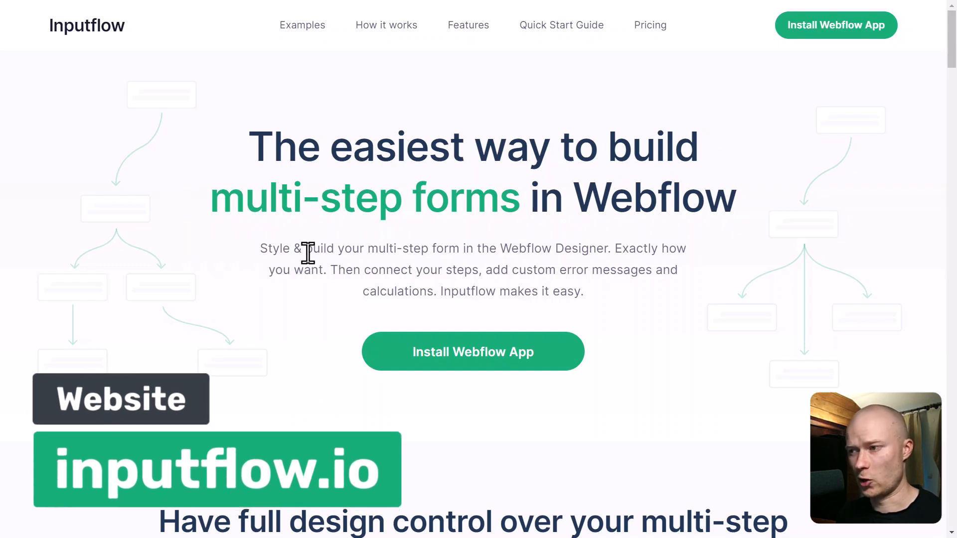
# Step: Install the Inputflow Webflow app and authorize it for the Inputflow workspace's current and future sites
pyautogui.click(548, 355)
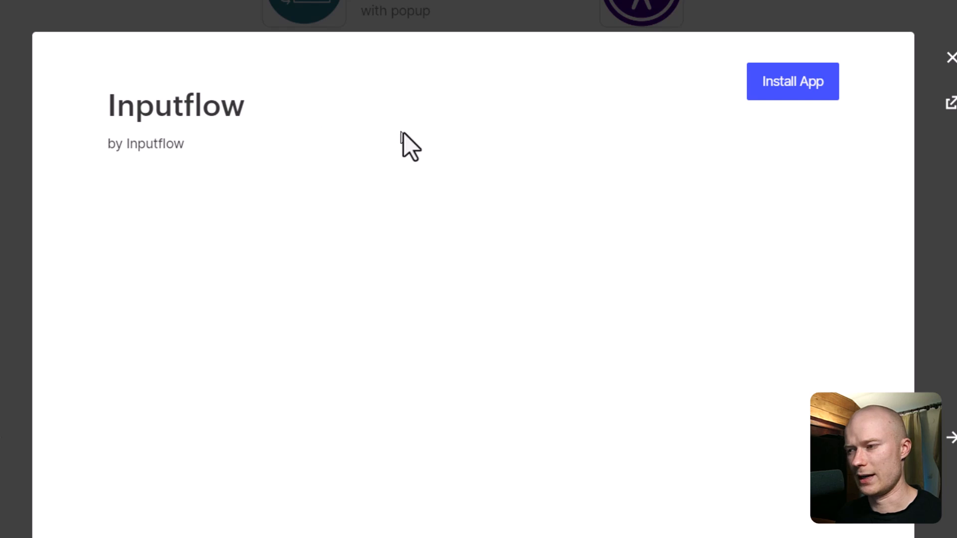
pyautogui.click(818, 97)
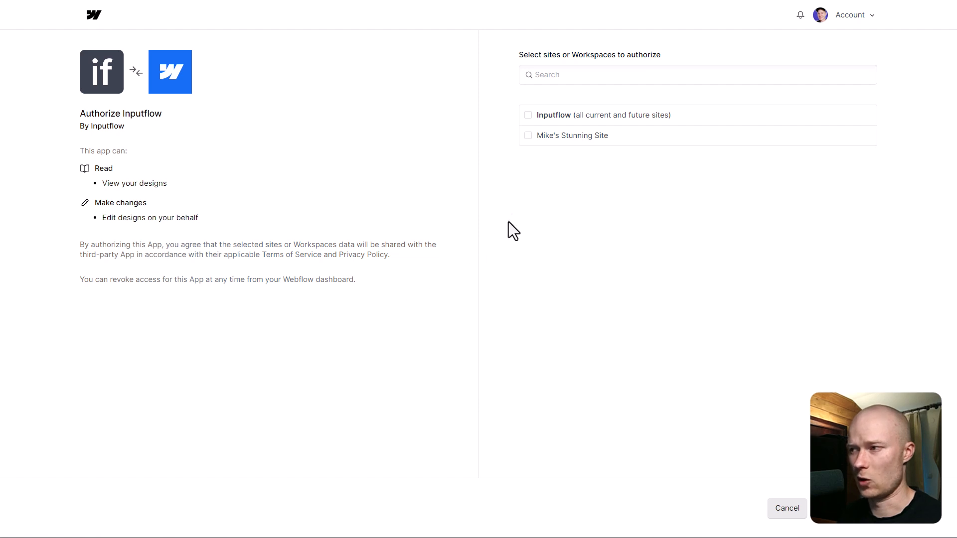
pyautogui.click(528, 116)
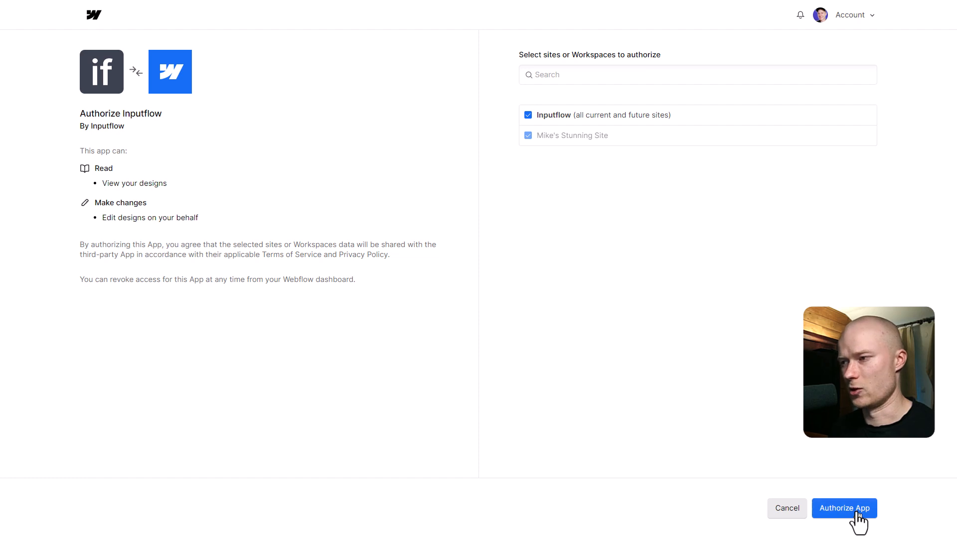
pyautogui.click(857, 513)
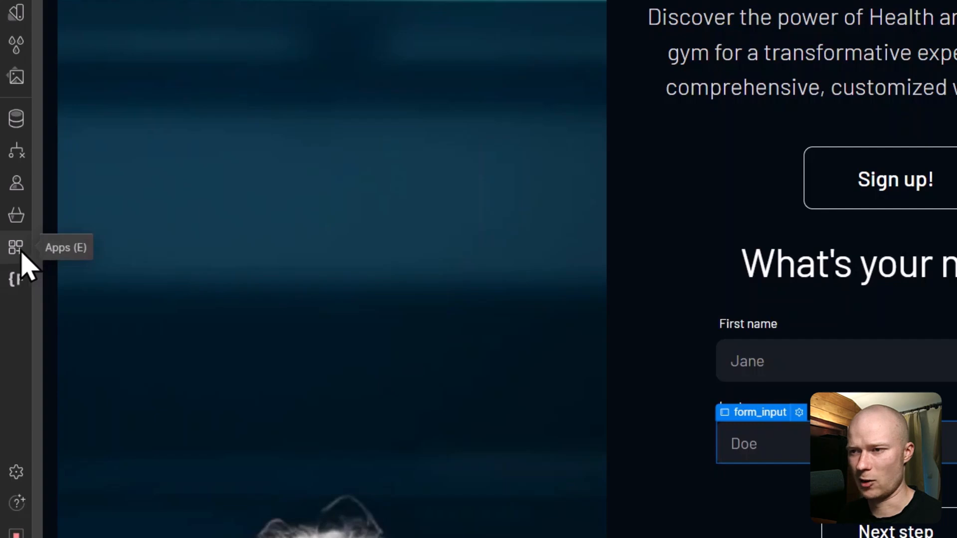
# Step: Launch the Inputflow app from the Apps panel over the Join the Gym page
pyautogui.click(20, 249)
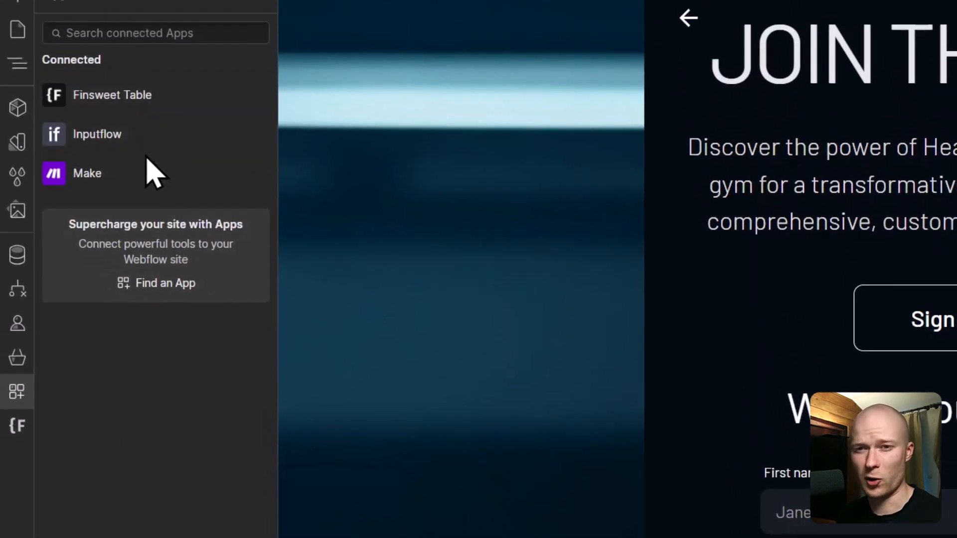
pyautogui.moveTo(152, 150)
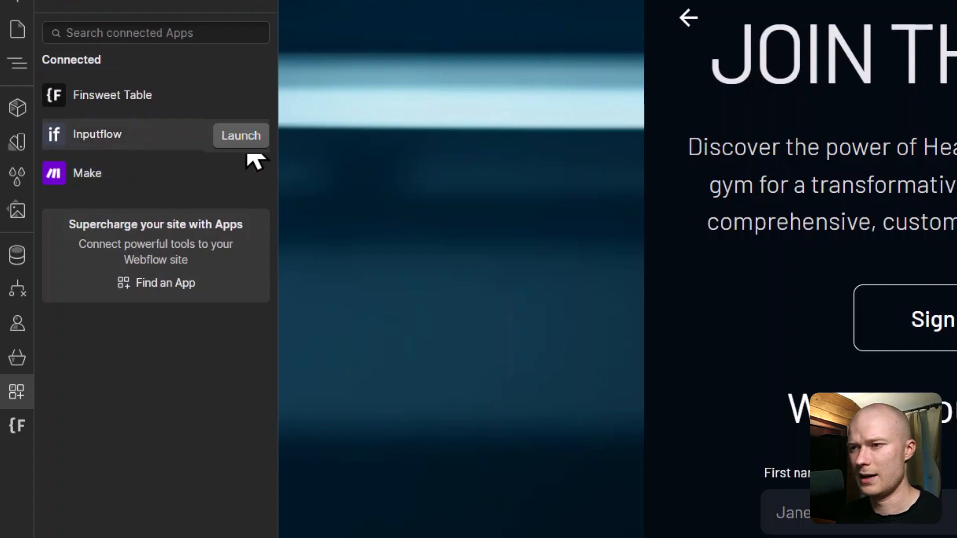
pyautogui.click(240, 137)
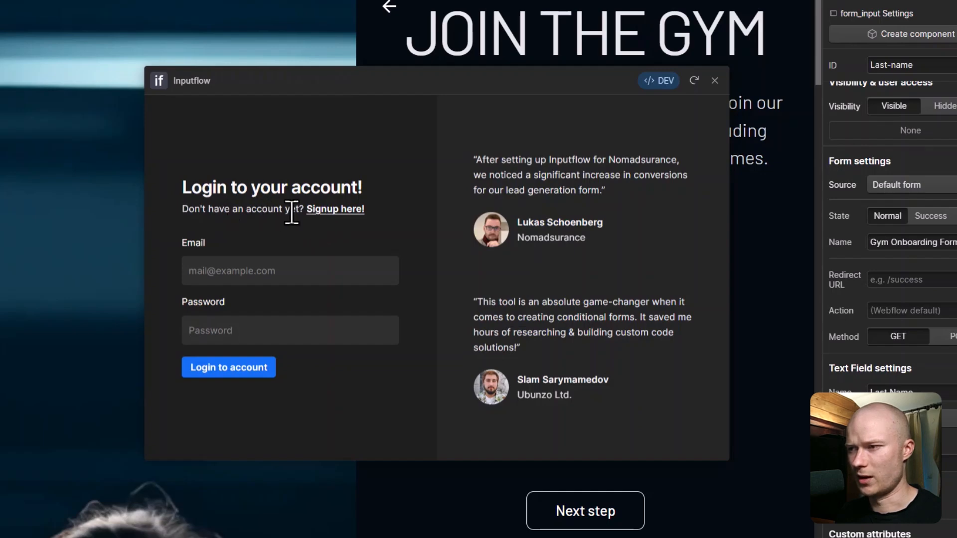
# Step: Switch the Inputflow login screen to the signup form for a new account
pyautogui.click(344, 210)
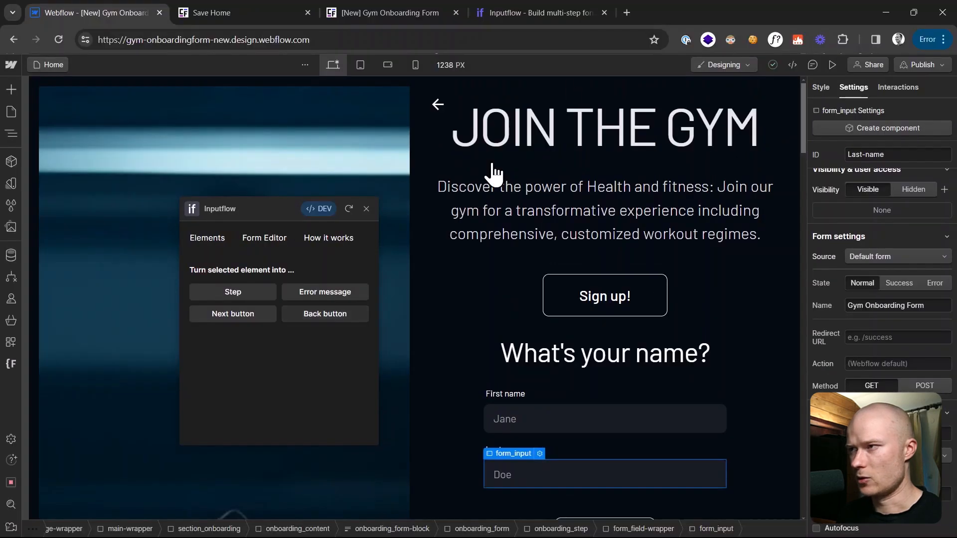
# Step: Open docs.inputflow.io in a new tab and go to the Adding the Script page
pyautogui.click(623, 4)
pyautogui.write('docs')
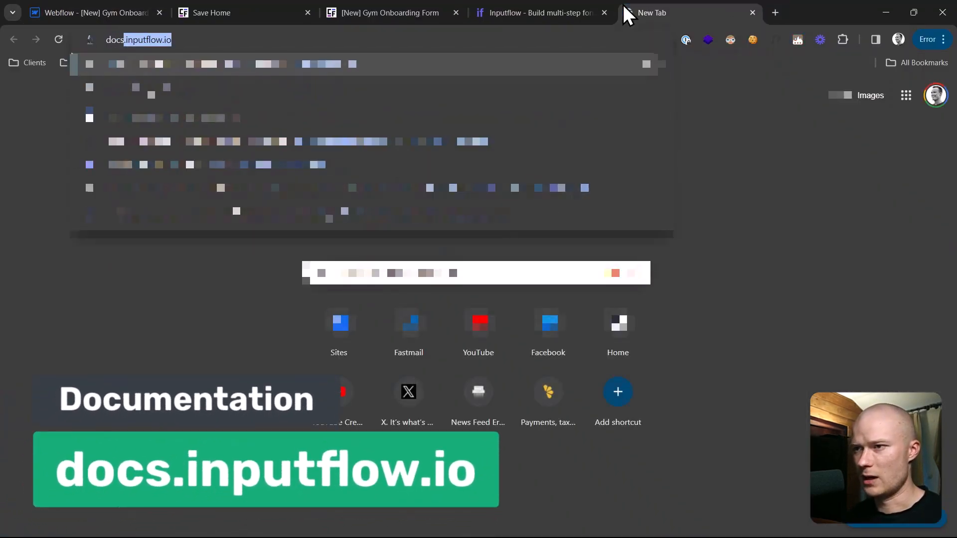
pyautogui.press('Return')
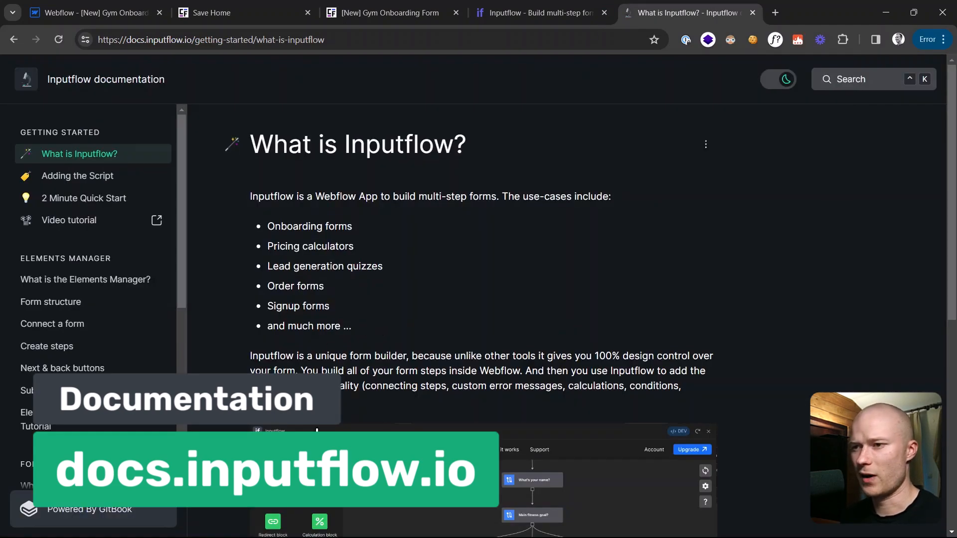
pyautogui.scroll(-1, 113, 289)
pyautogui.scroll(-5, 113, 296)
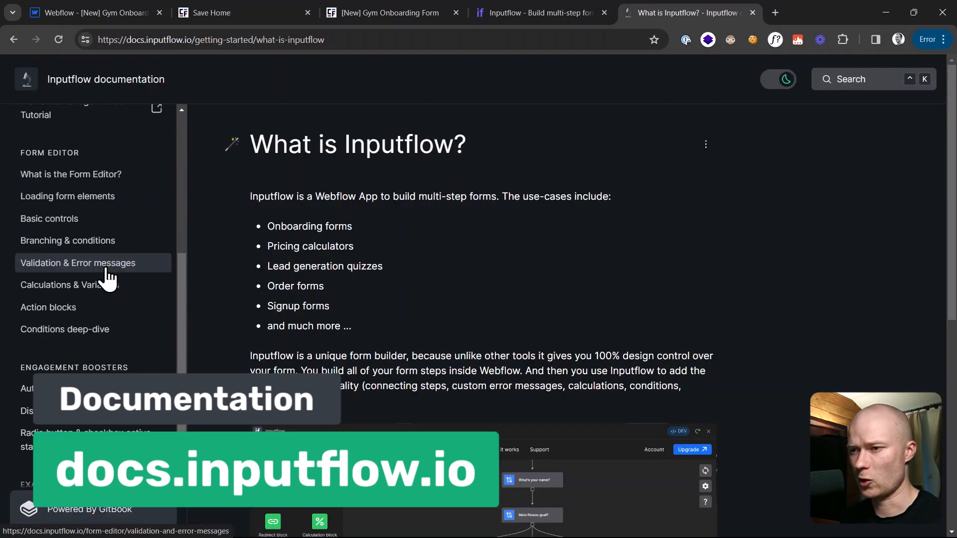
pyautogui.scroll(1, 116, 339)
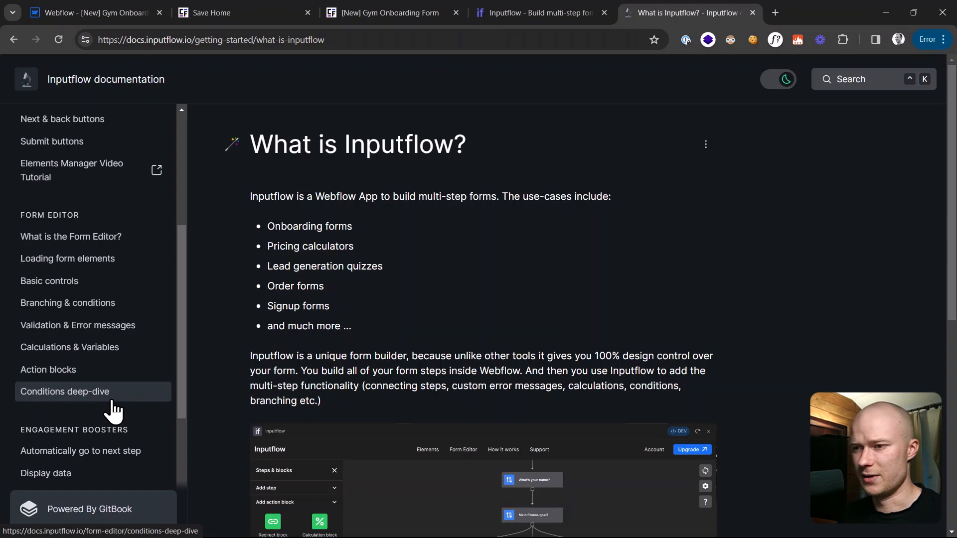
pyautogui.scroll(5, 114, 409)
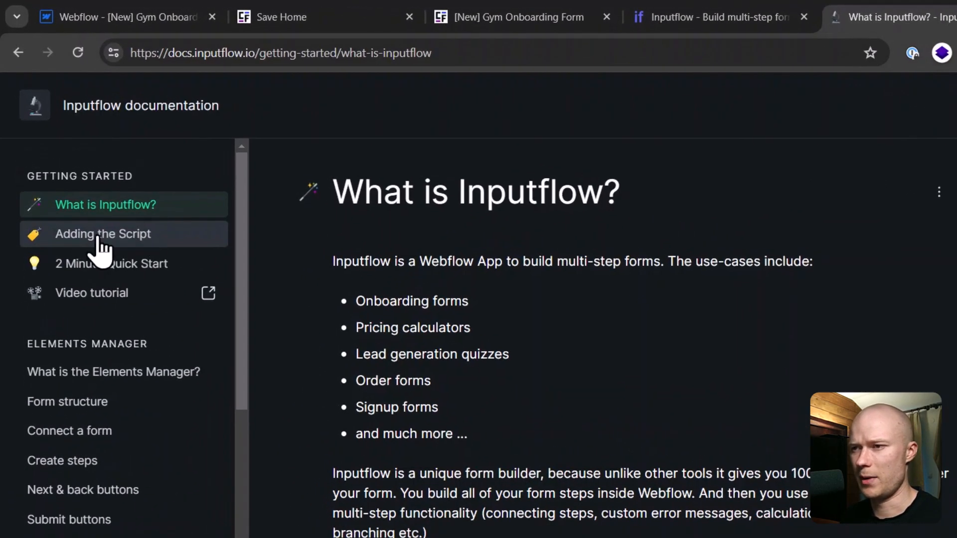
pyautogui.click(144, 235)
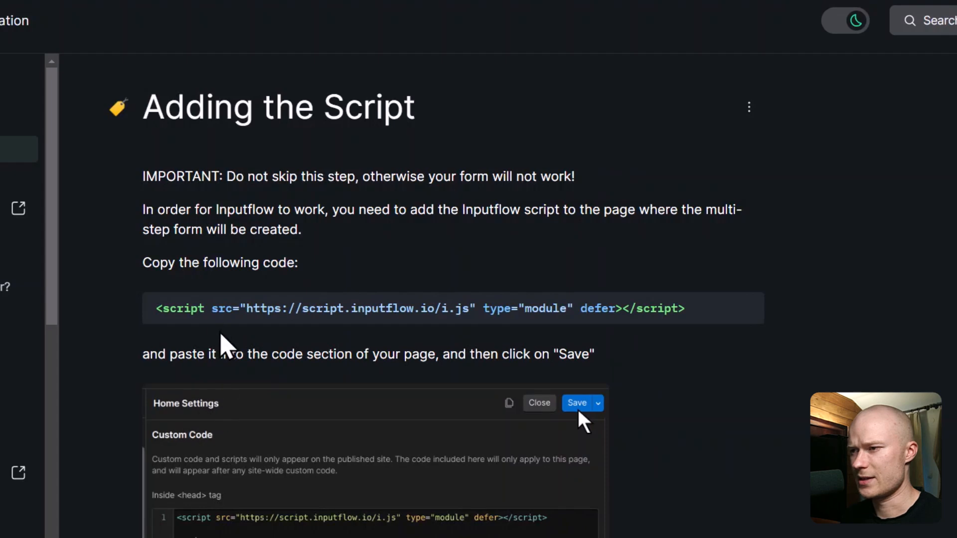
# Step: Copy the Inputflow script tag and return to the Webflow Designer tab
pyautogui.moveTo(188, 309)
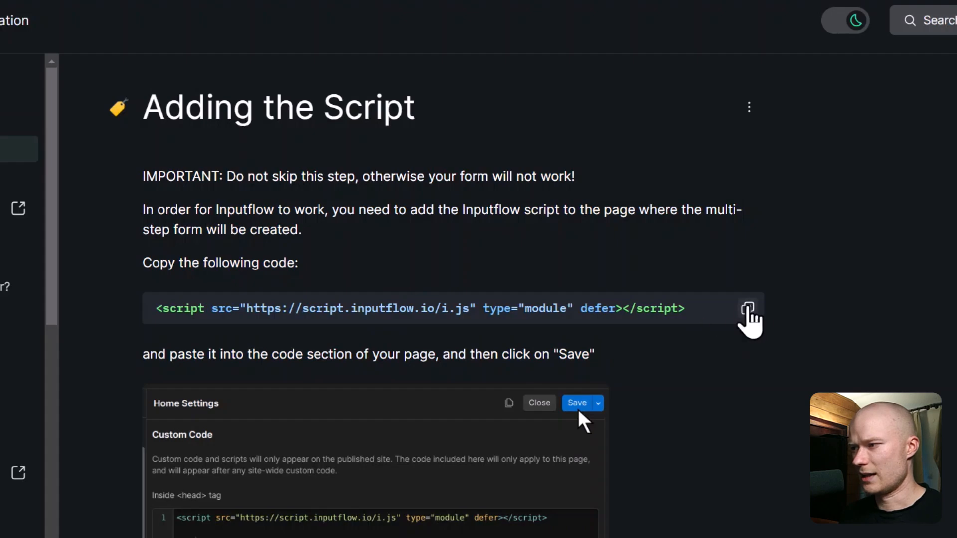
pyautogui.click(748, 310)
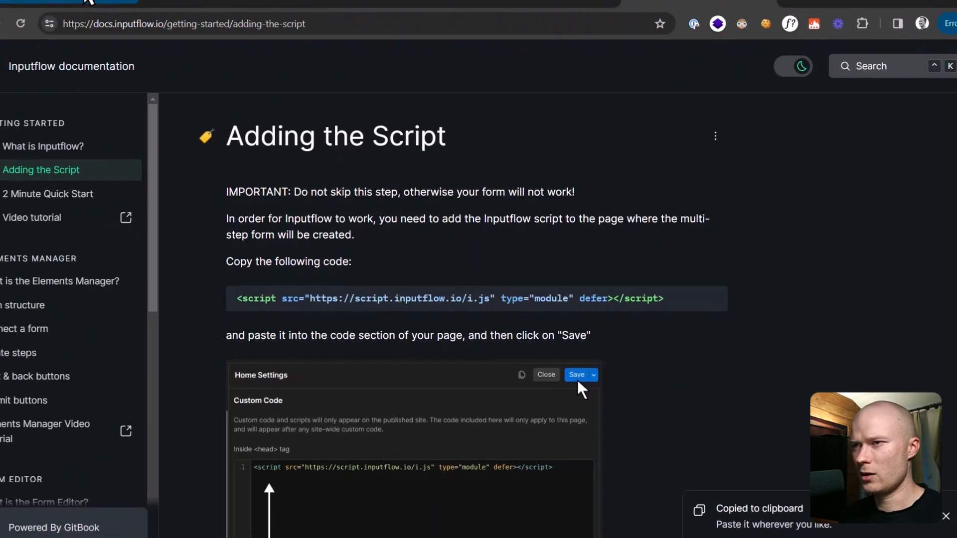
pyautogui.click(89, 1)
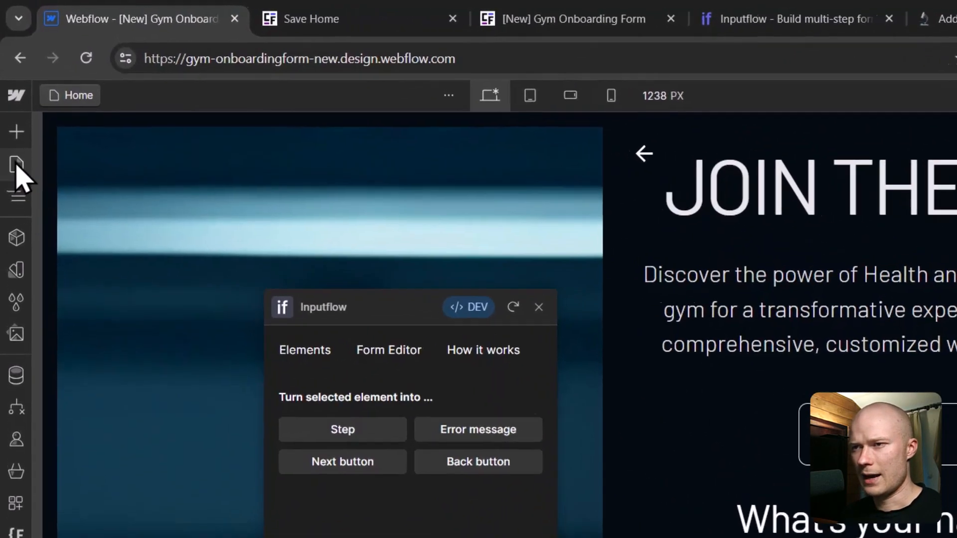
# Step: Paste the Inputflow script into the Home page's Inside <head> custom code and save the settings
pyautogui.click(13, 123)
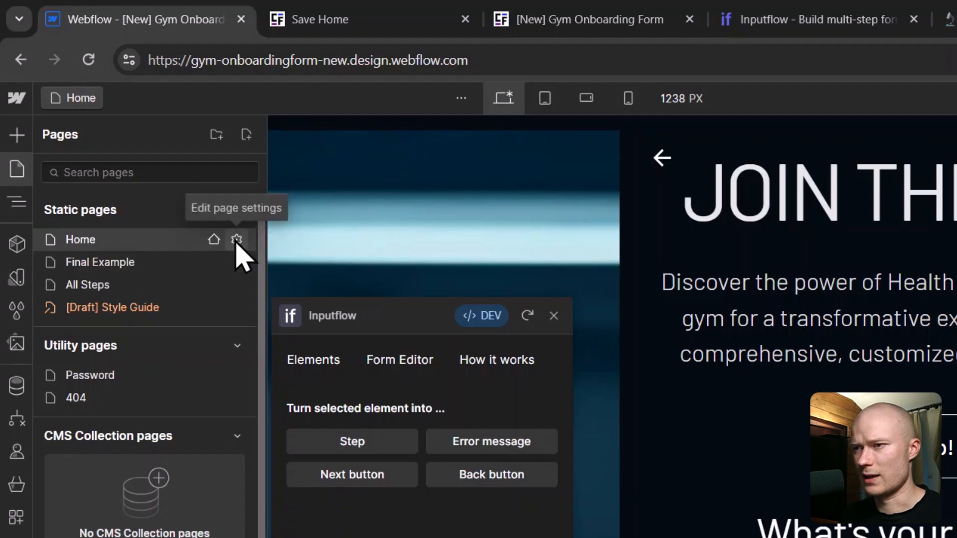
pyautogui.click(236, 241)
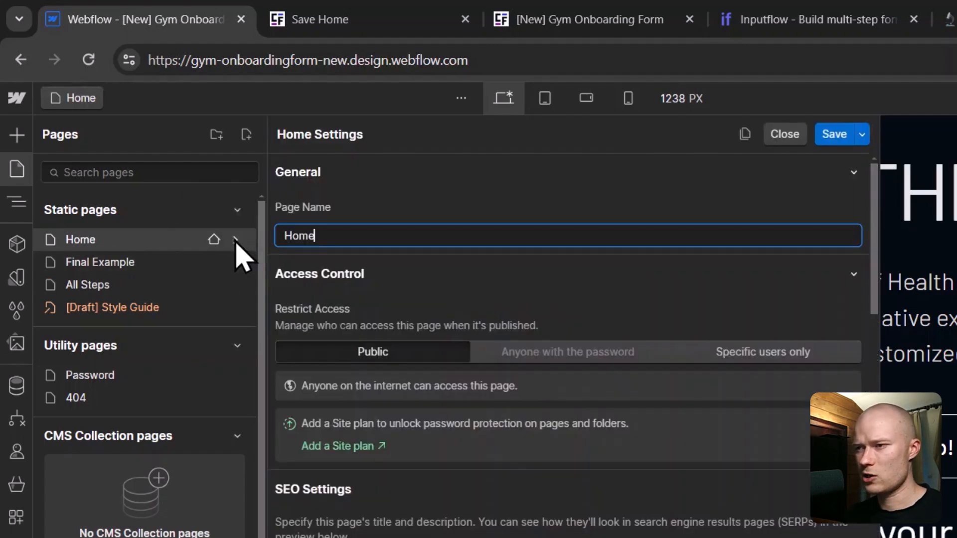
pyautogui.scroll(-10, 472, 474)
pyautogui.scroll(-10, 472, 486)
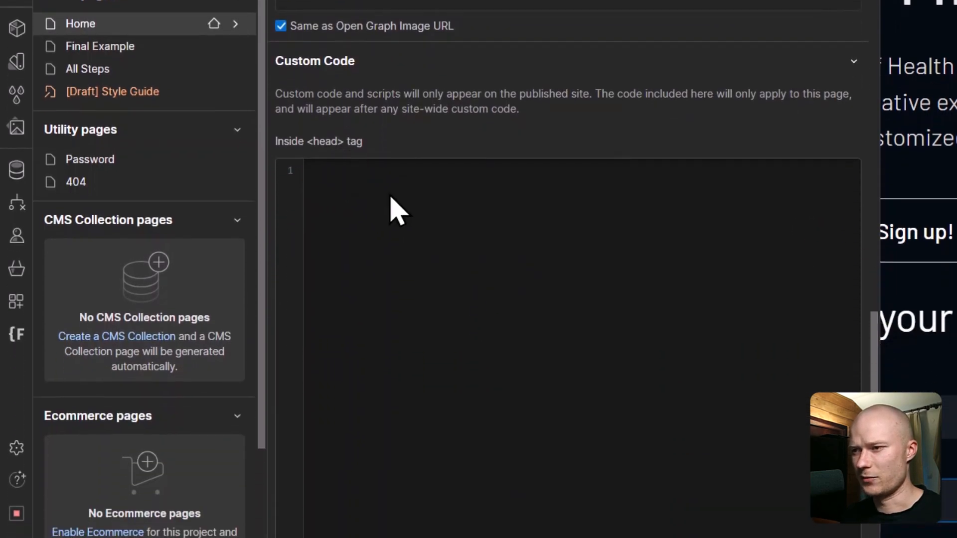
pyautogui.click(402, 179)
pyautogui.hotkey('ctrl', 'v')
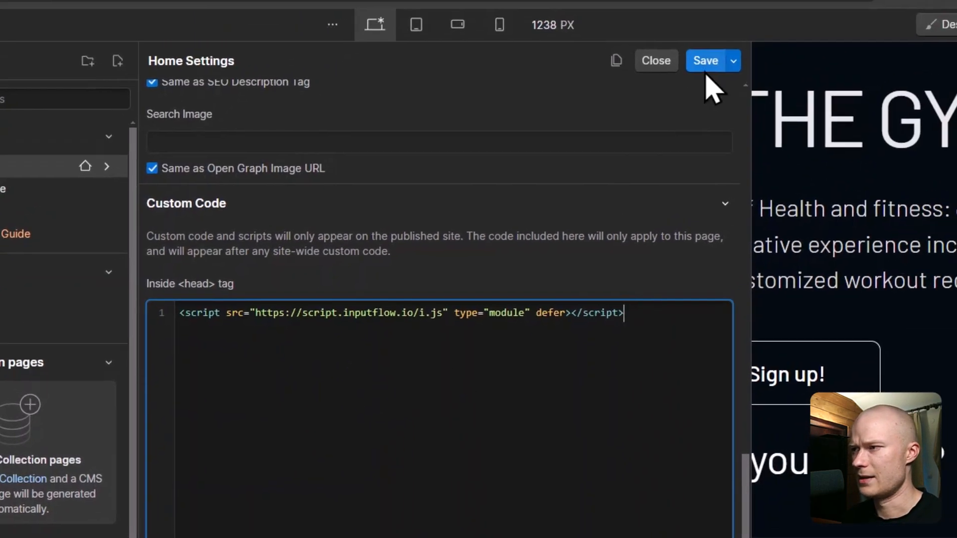
pyautogui.click(720, 45)
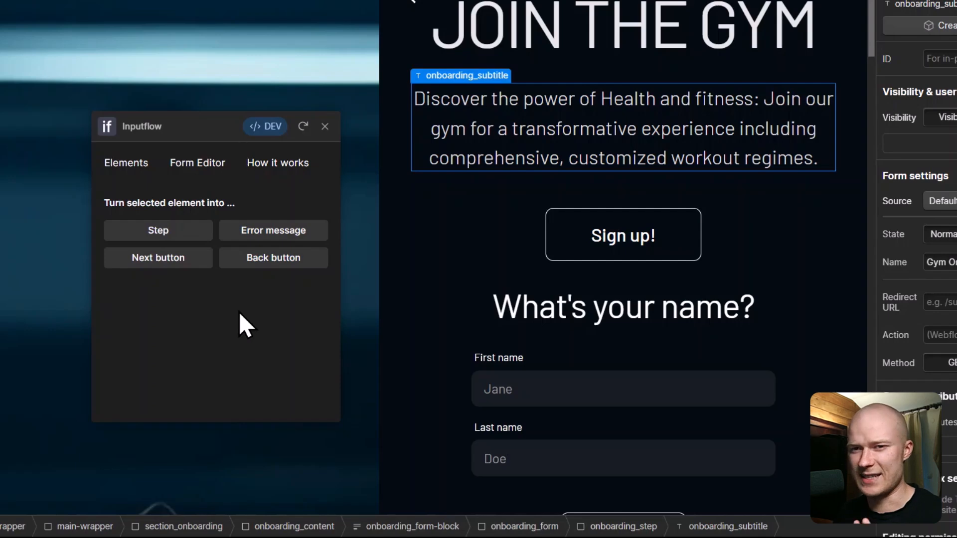
# Step: Select onboarding_form-block in the Navigator and connect it to Inputflow
pyautogui.click(482, 227)
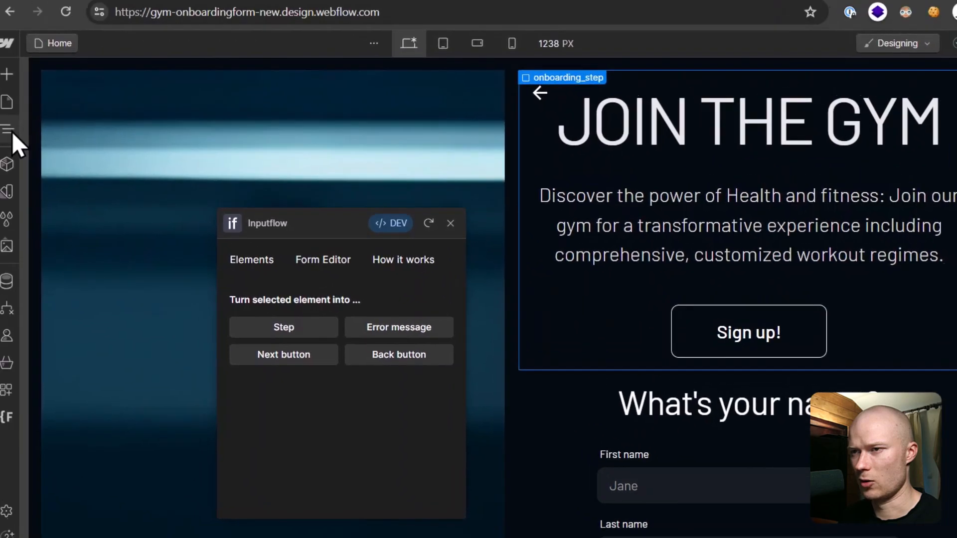
pyautogui.click(13, 136)
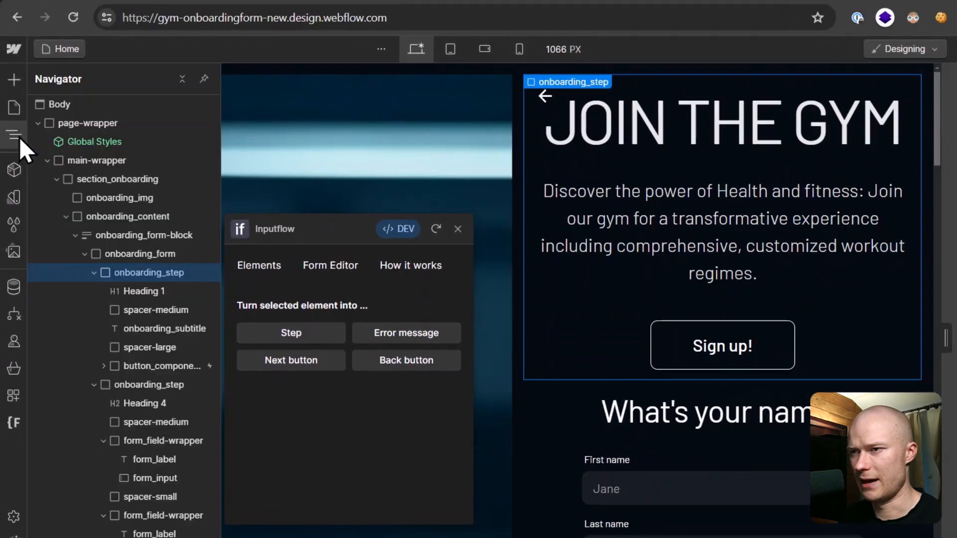
pyautogui.click(160, 235)
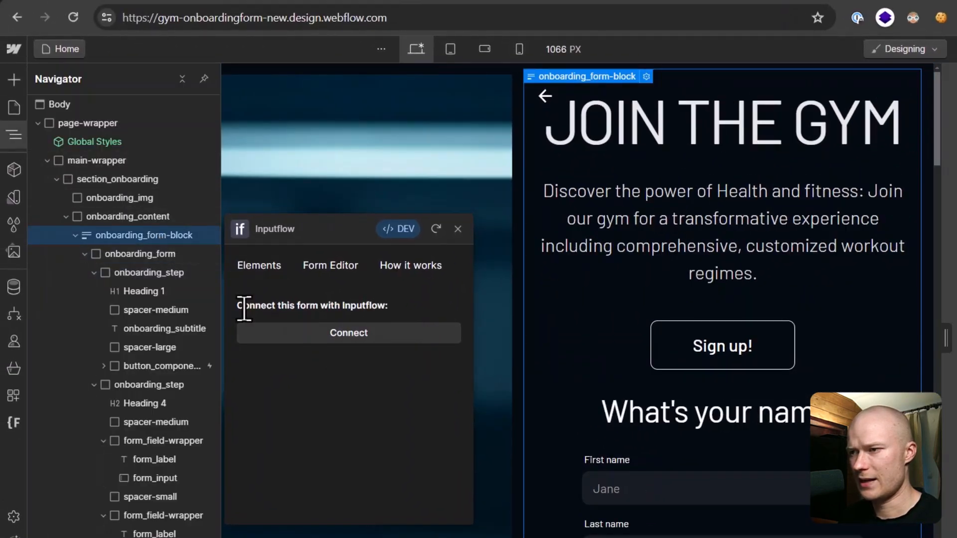
pyautogui.click(366, 335)
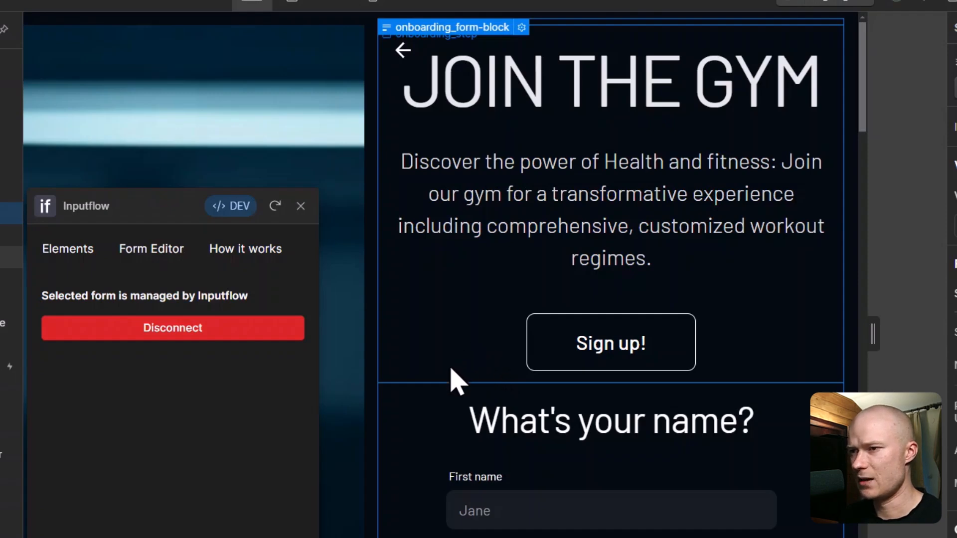
# Step: Turn the top JOIN THE GYM onboarding_step into an Inputflow step named 'Welcome step'
pyautogui.click(458, 341)
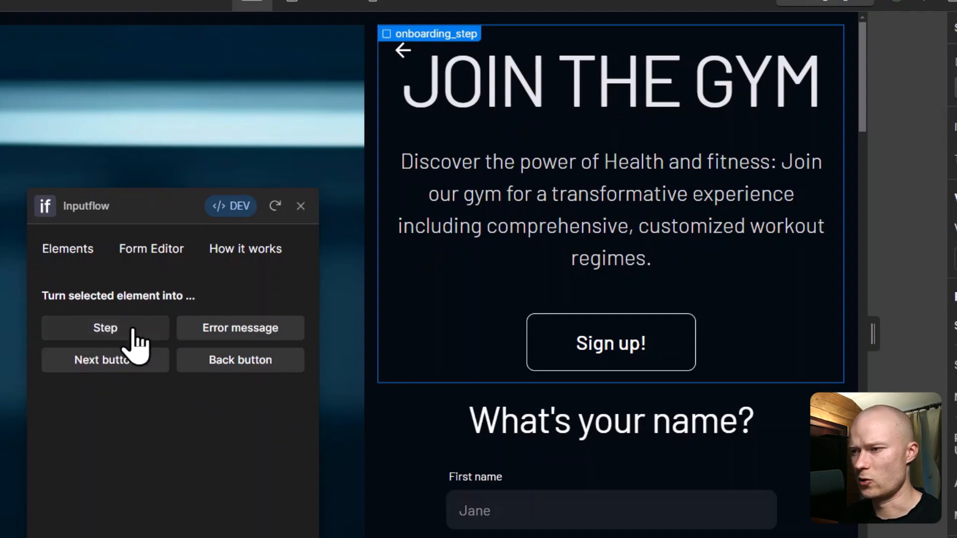
pyautogui.click(152, 334)
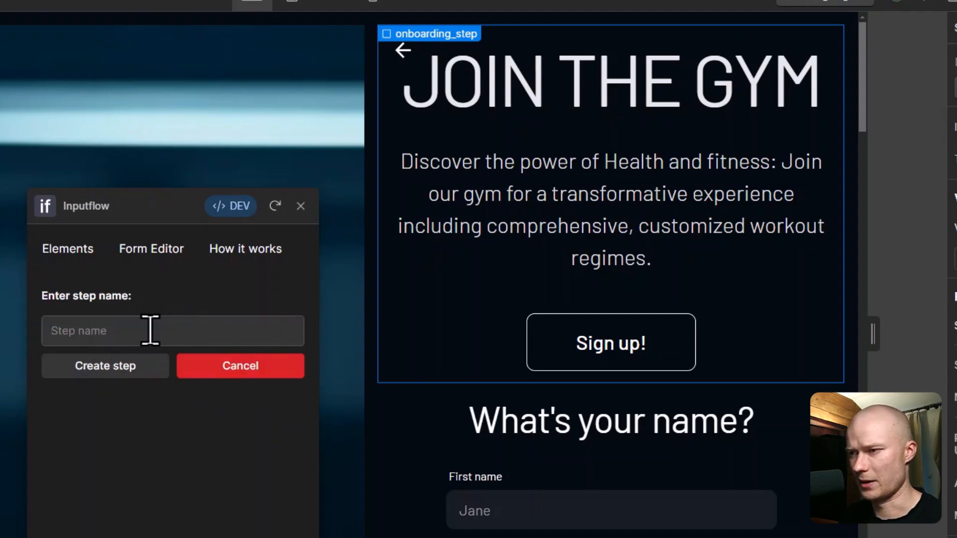
pyautogui.click(150, 330)
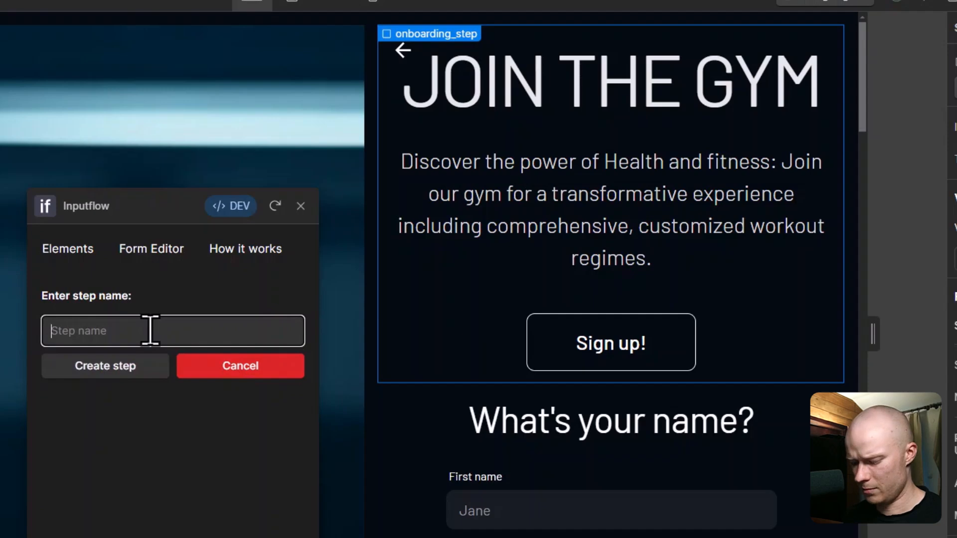
pyautogui.write('Welcome step')
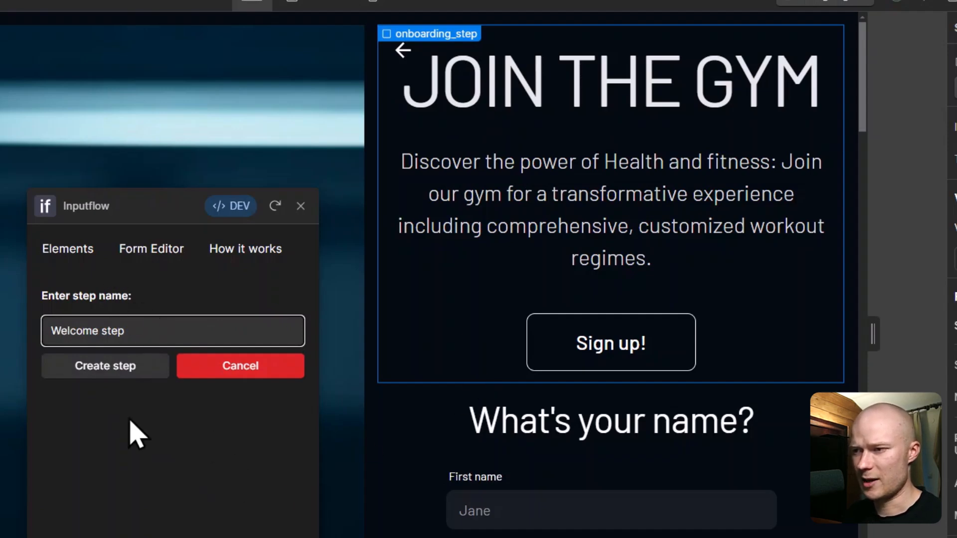
pyautogui.click(116, 373)
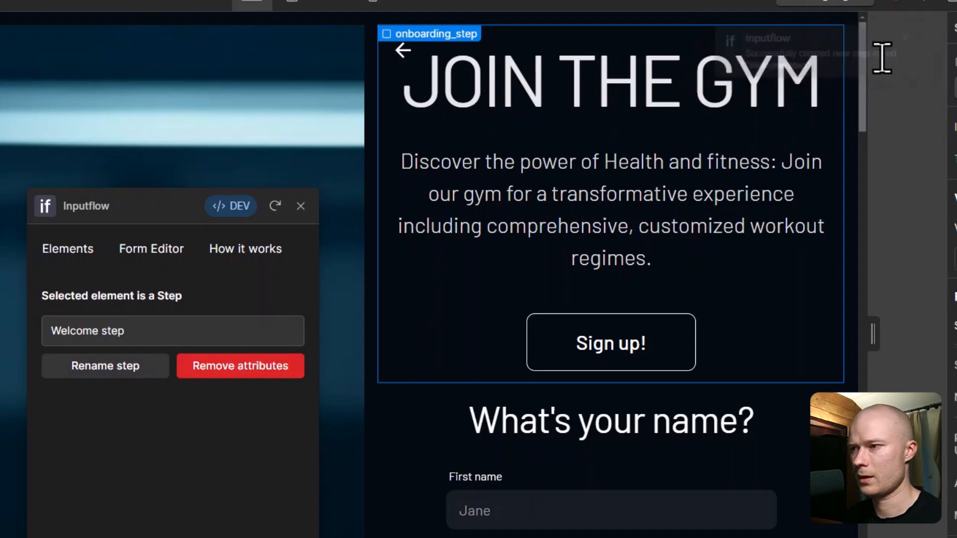
# Step: Make the name-question section an Inputflow step named 'What's your name?'
pyautogui.click(418, 440)
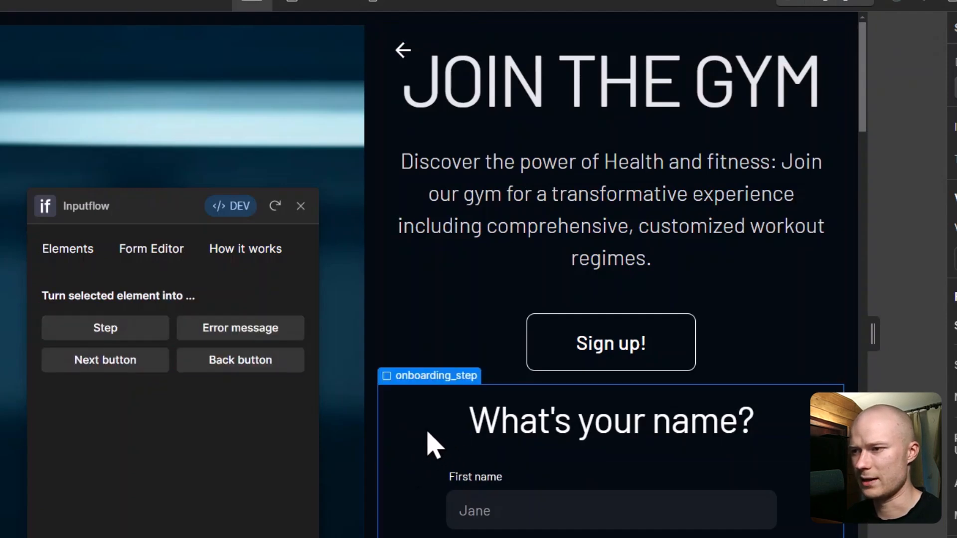
pyautogui.click(145, 329)
pyautogui.click(160, 335)
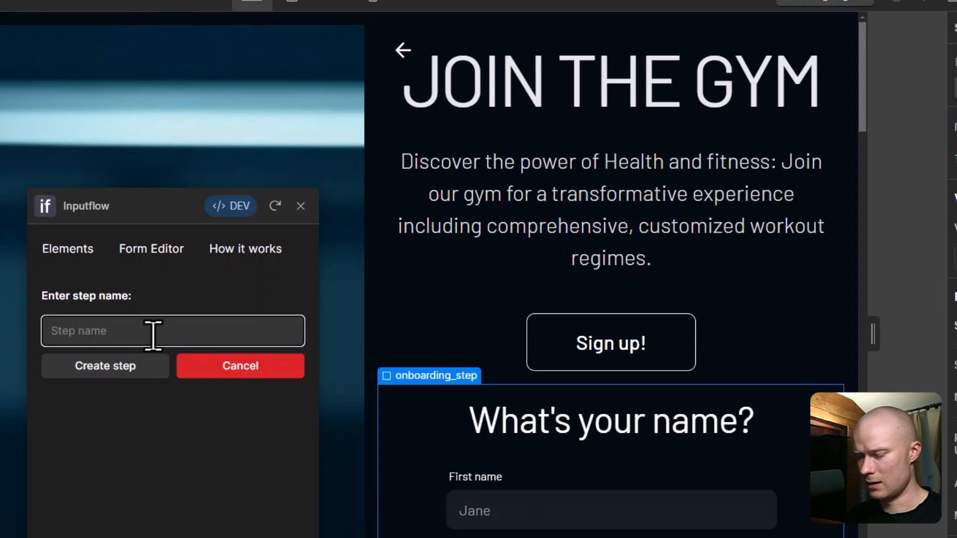
pyautogui.write("What's your name?")
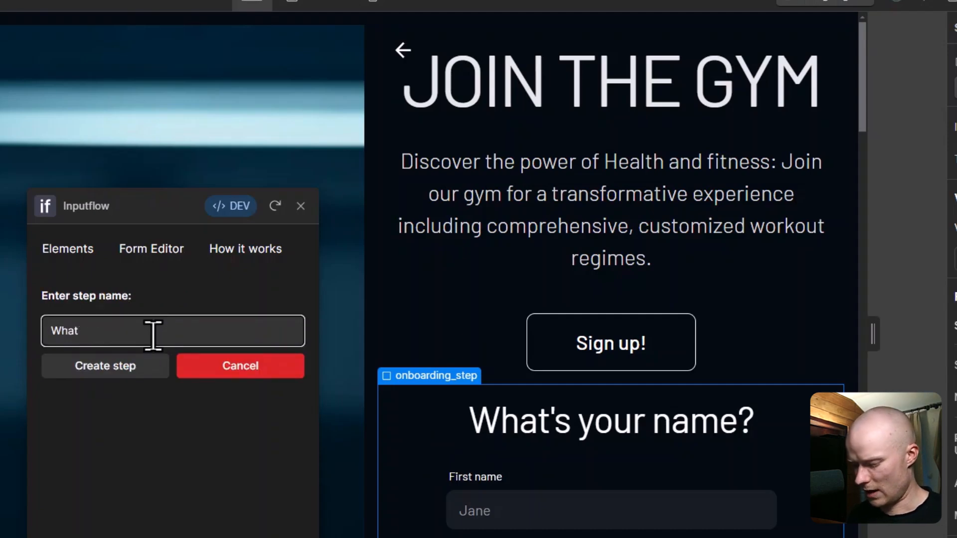
pyautogui.click(102, 371)
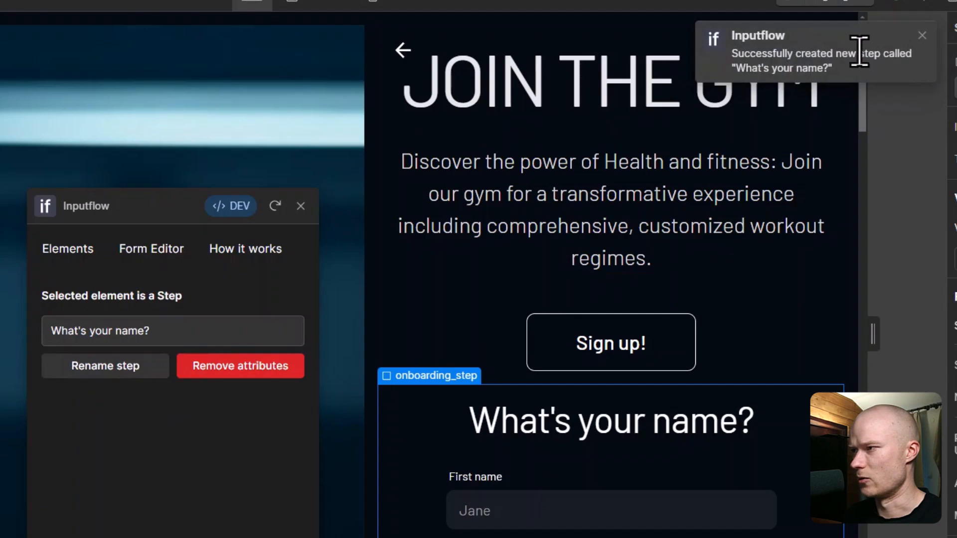
# Step: Make the fitness goal section an Inputflow step named 'Main fitness goal'
pyautogui.scroll(-5, 648, 239)
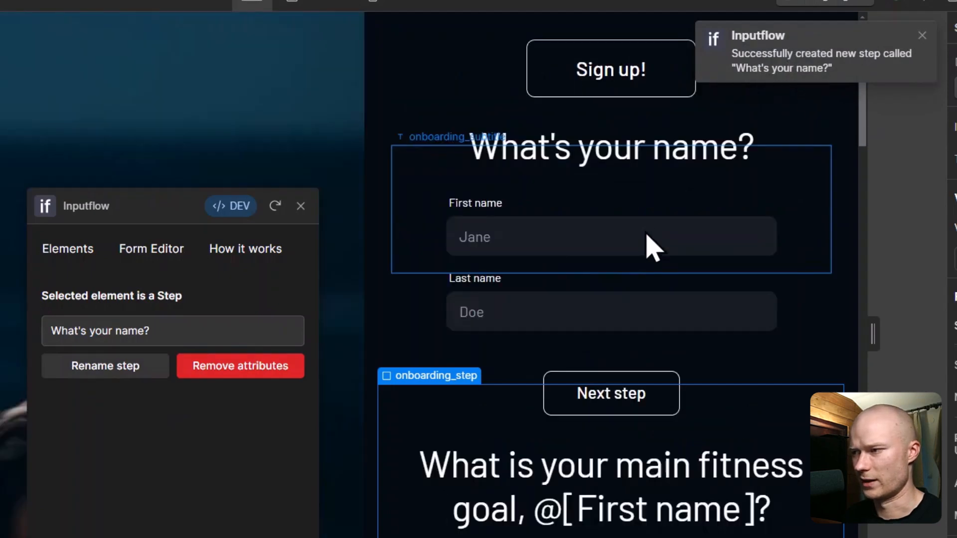
pyautogui.scroll(-2, 648, 264)
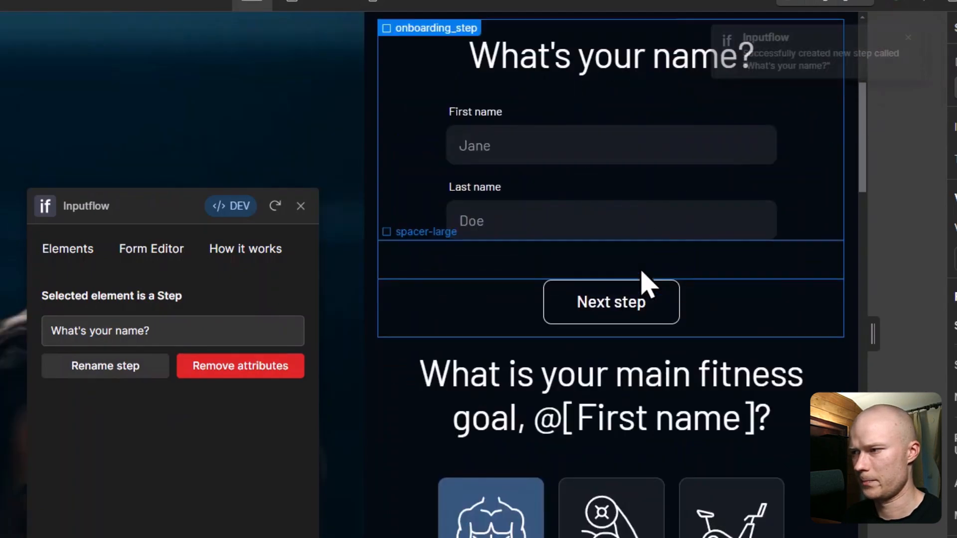
pyautogui.click(407, 412)
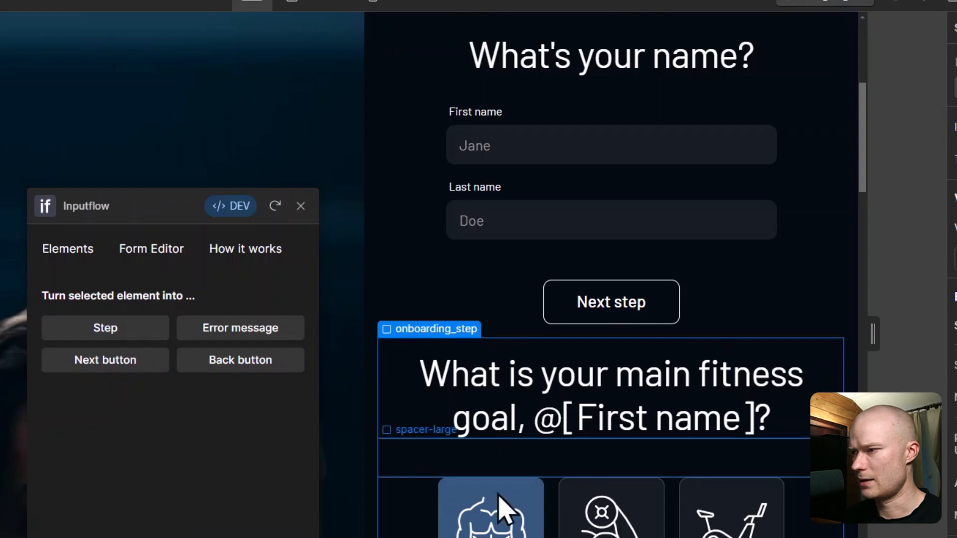
pyautogui.click(119, 329)
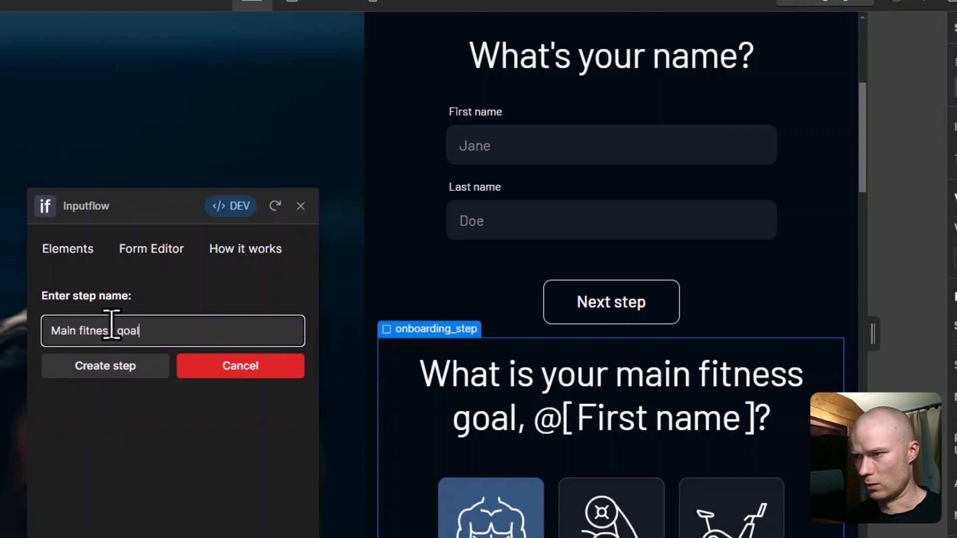
pyautogui.click(125, 367)
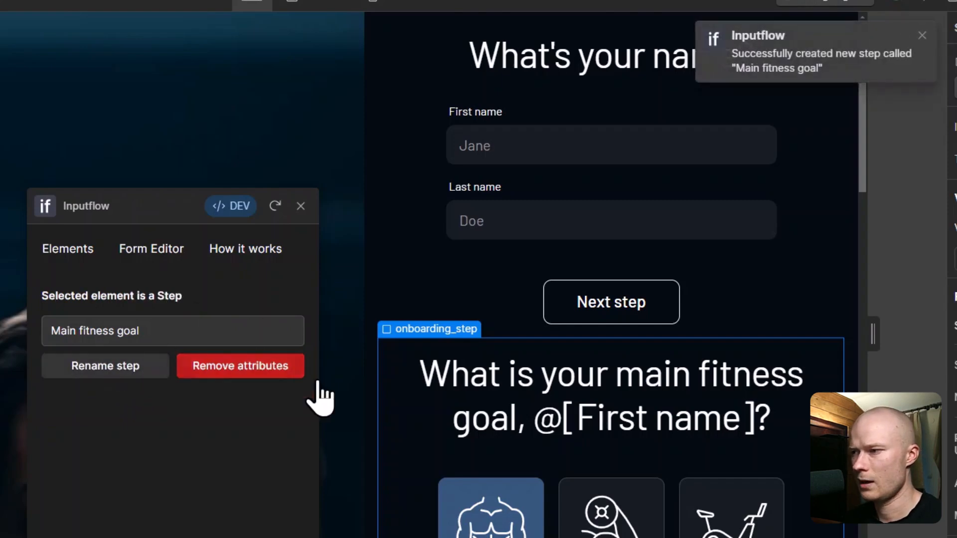
# Step: Check the step names of the strength, endurance exercise, physique focus and body fat sections
pyautogui.scroll(-9, 419, 410)
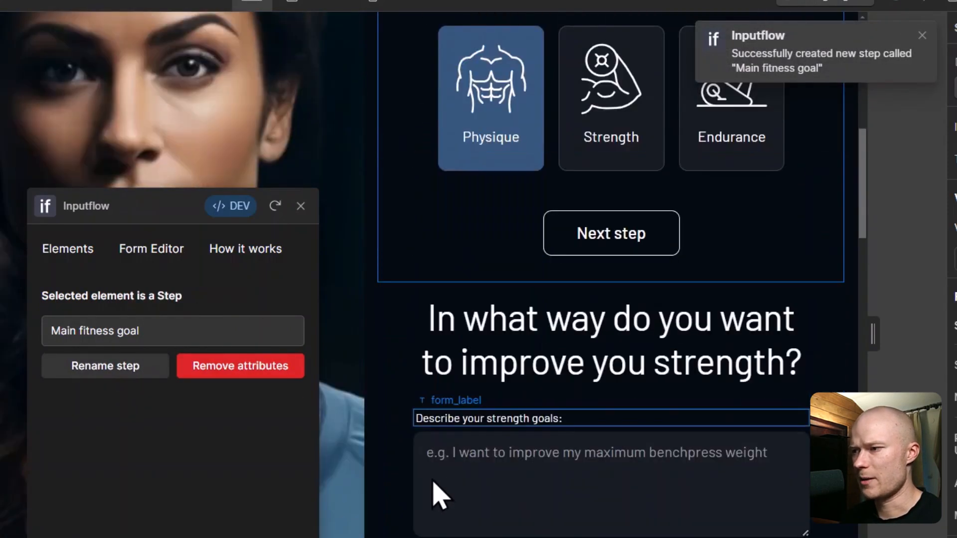
pyautogui.click(395, 361)
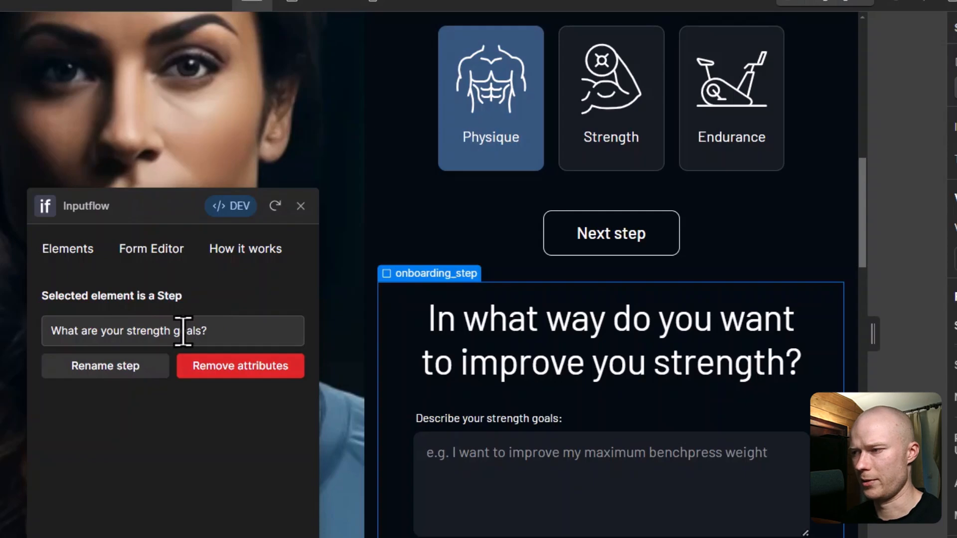
pyautogui.scroll(-5, 628, 414)
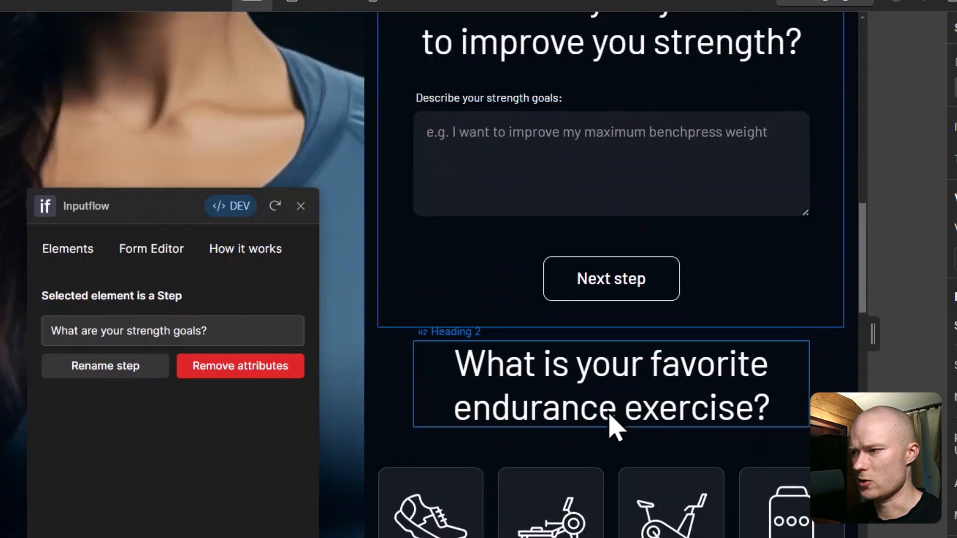
pyautogui.click(396, 411)
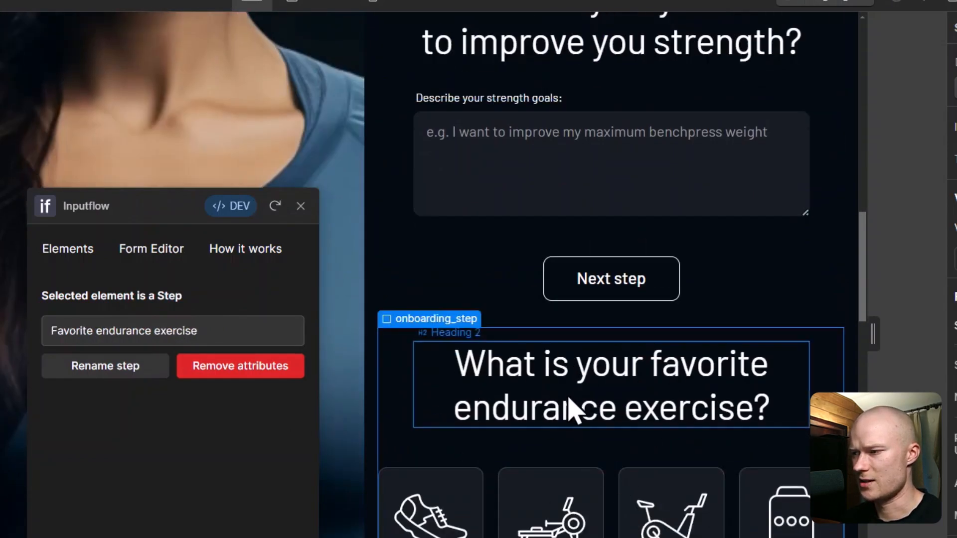
pyautogui.scroll(-5, 573, 409)
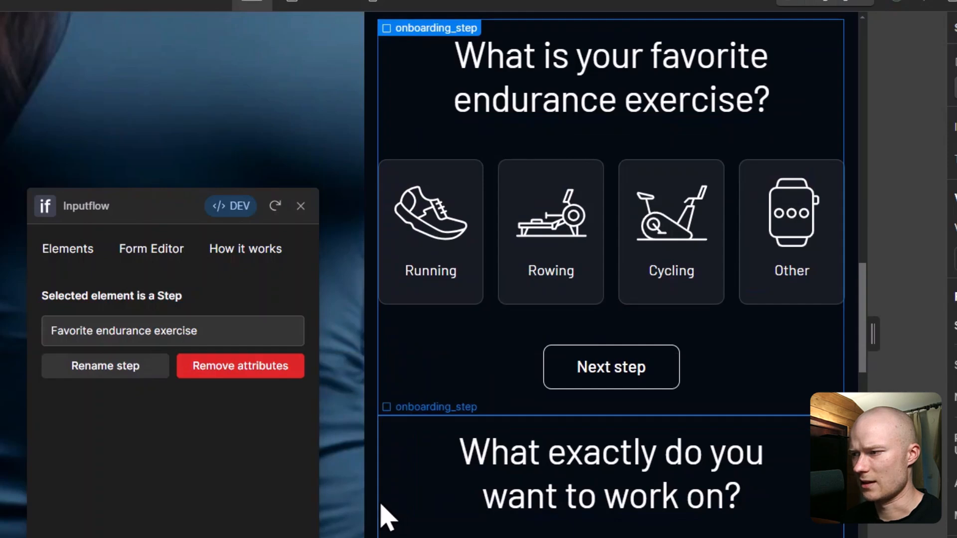
pyautogui.click(392, 520)
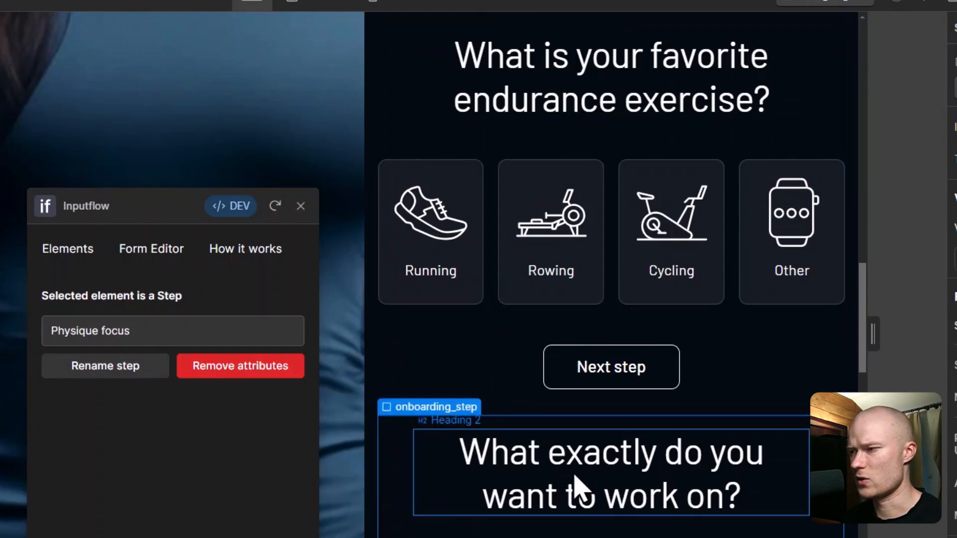
pyautogui.scroll(-7, 576, 487)
pyautogui.click(410, 477)
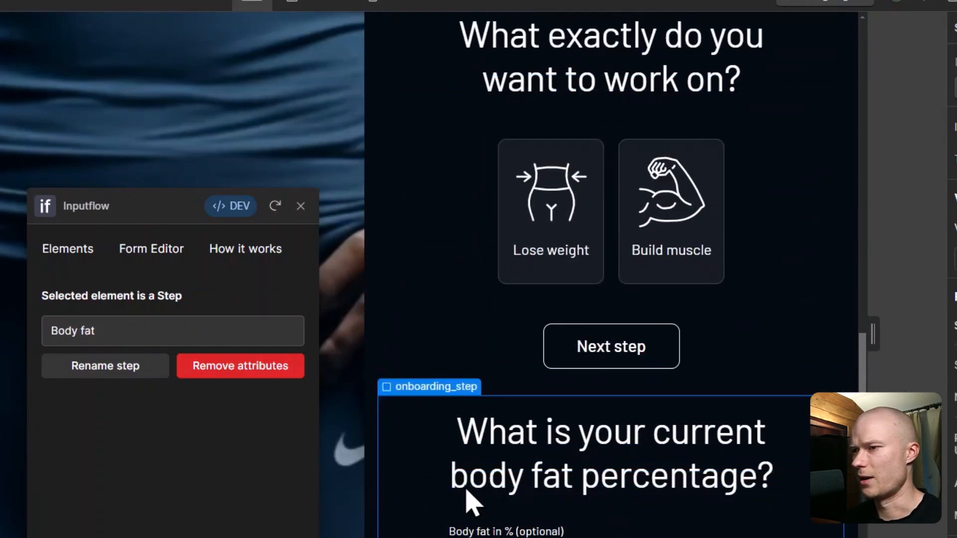
pyautogui.scroll(20, 491, 496)
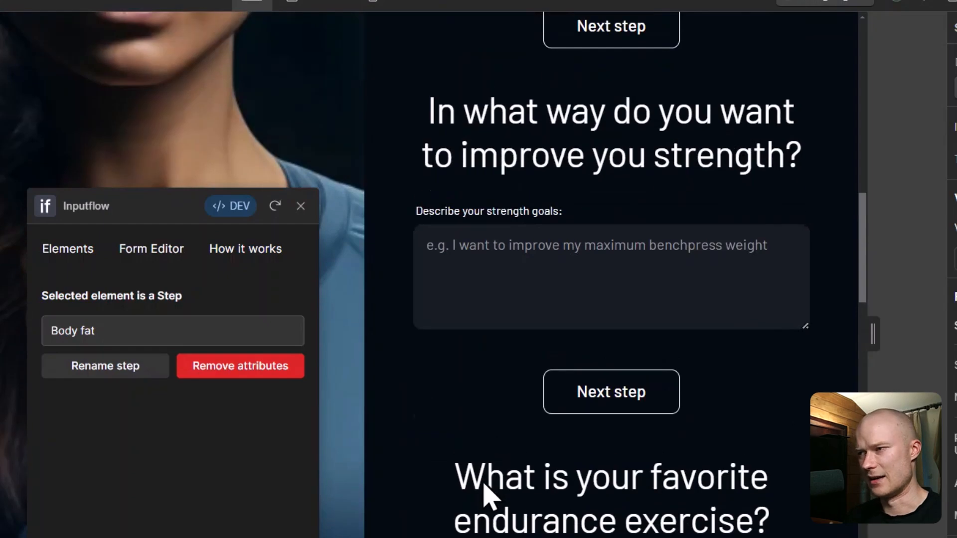
pyautogui.scroll(10, 348, 308)
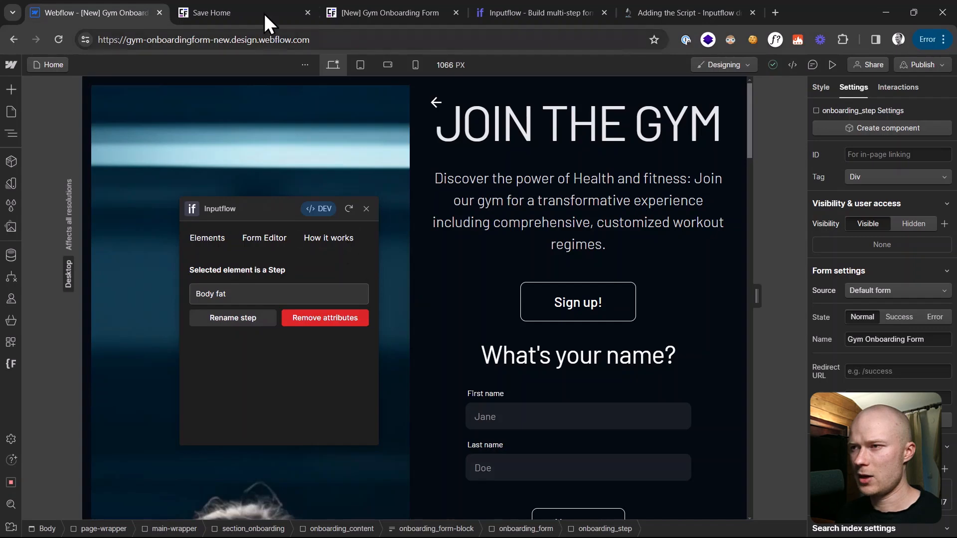
pyautogui.click(261, 5)
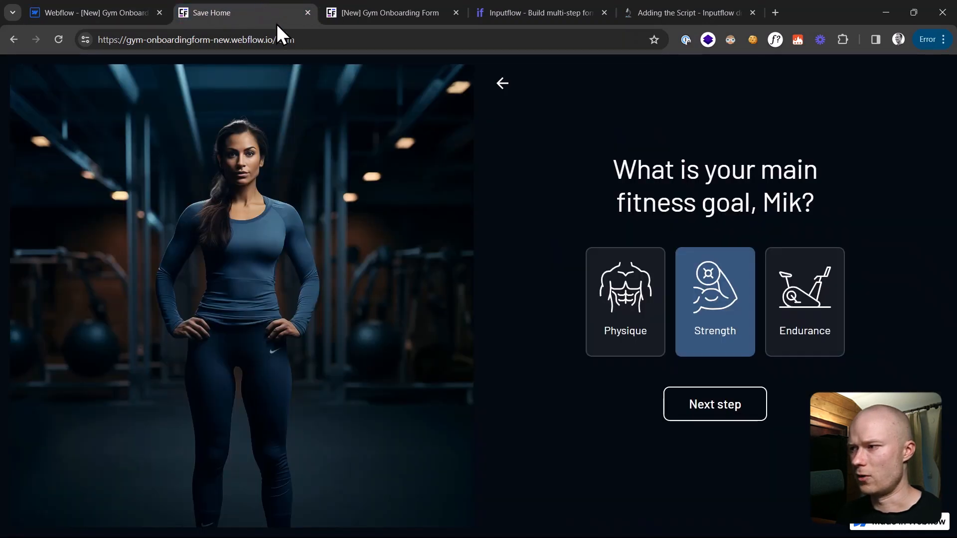
pyautogui.click(61, 36)
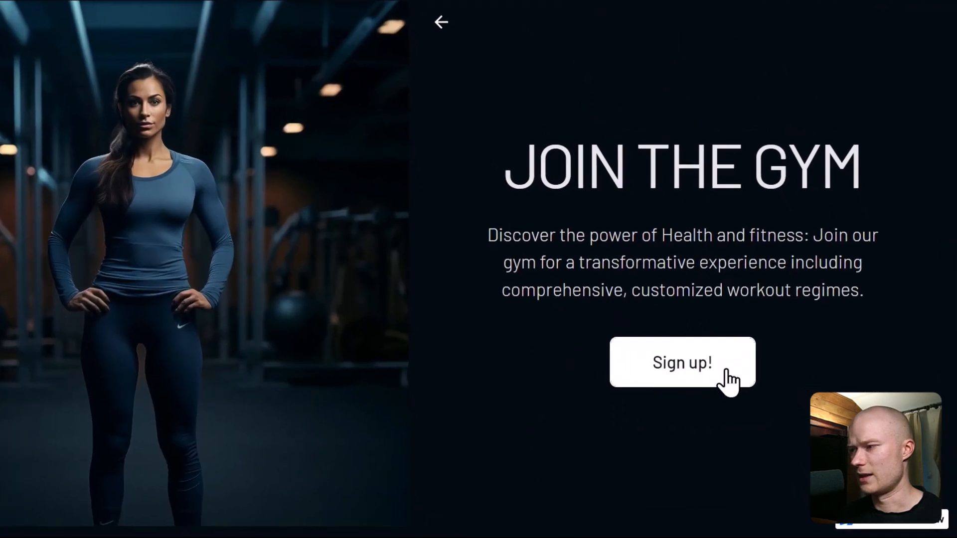
pyautogui.click(733, 280)
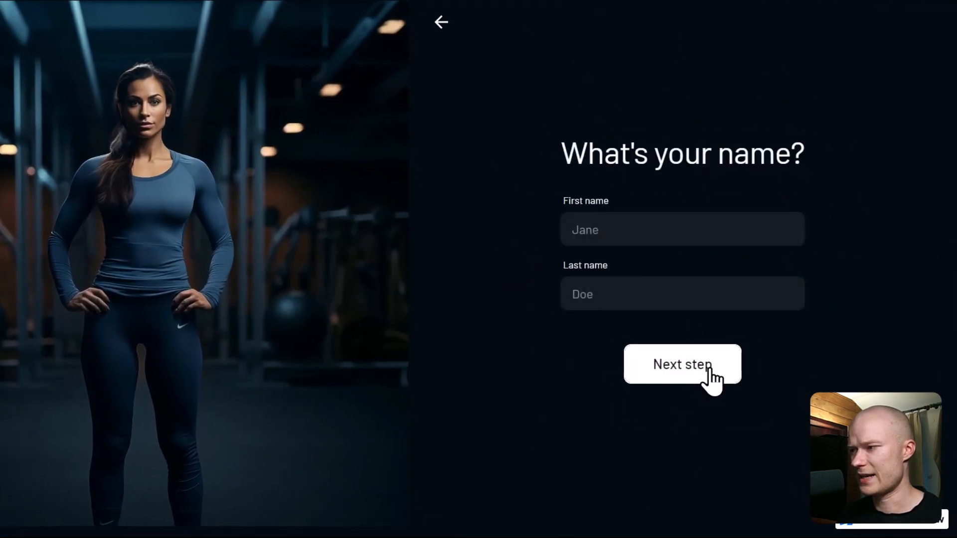
pyautogui.click(710, 369)
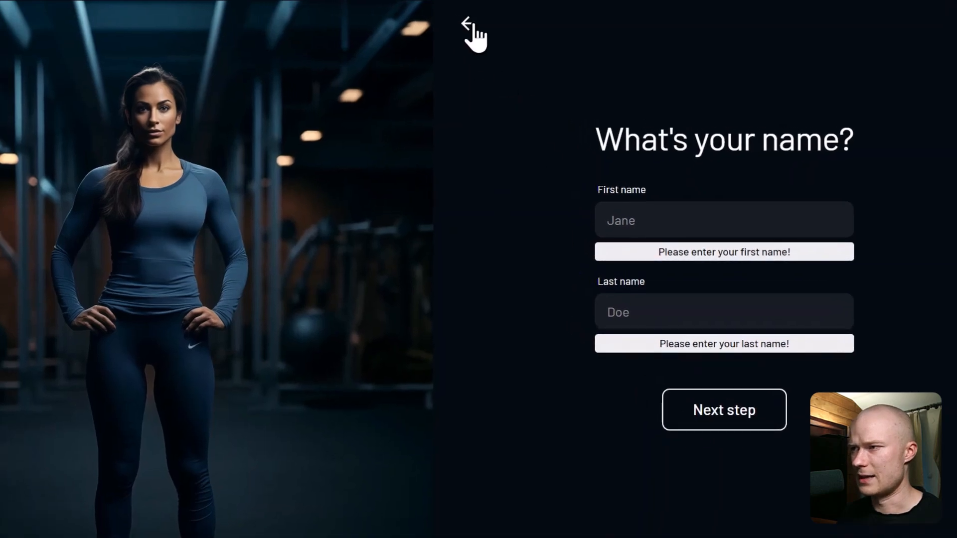
pyautogui.click(472, 34)
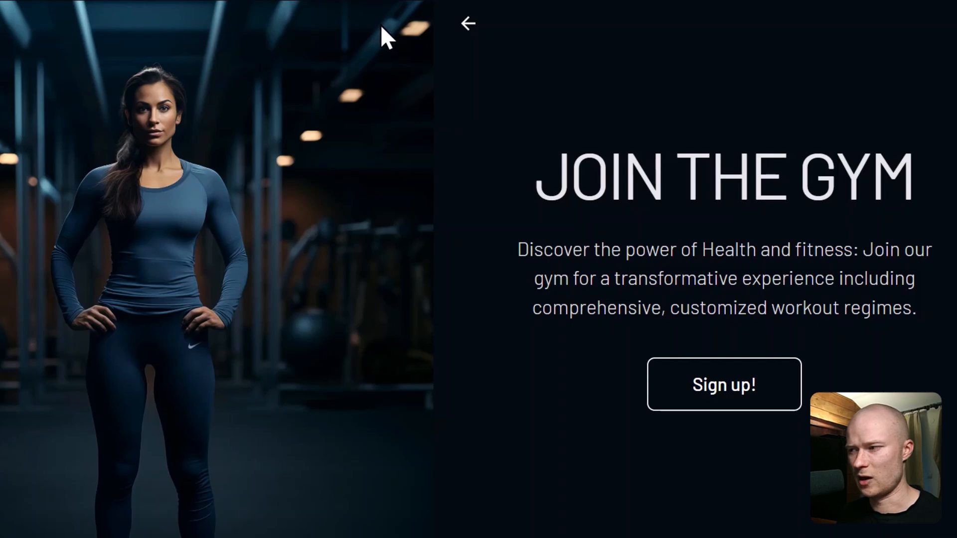
pyautogui.click(80, 1)
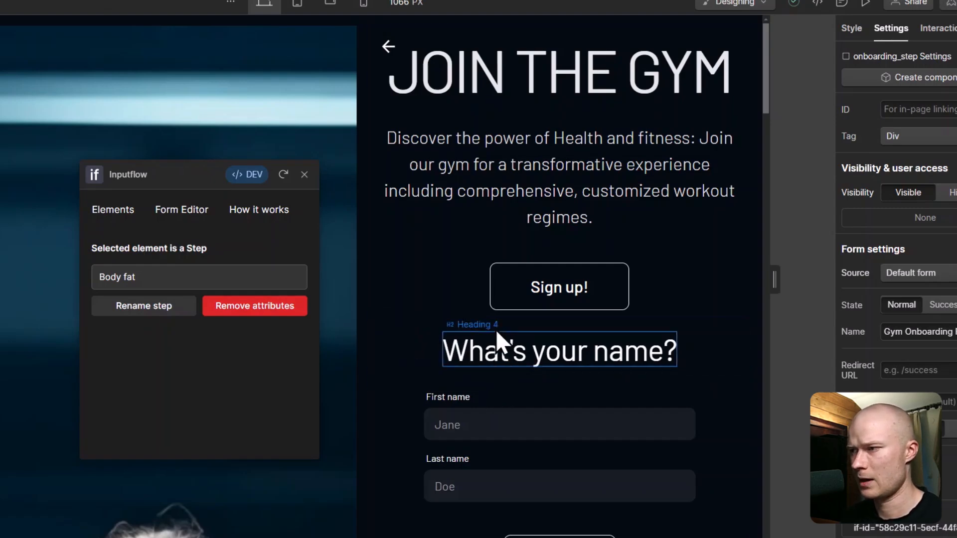
# Step: Set Sign up! and the name and fitness-goal Next step buttons as Inputflow next buttons
pyautogui.click(508, 292)
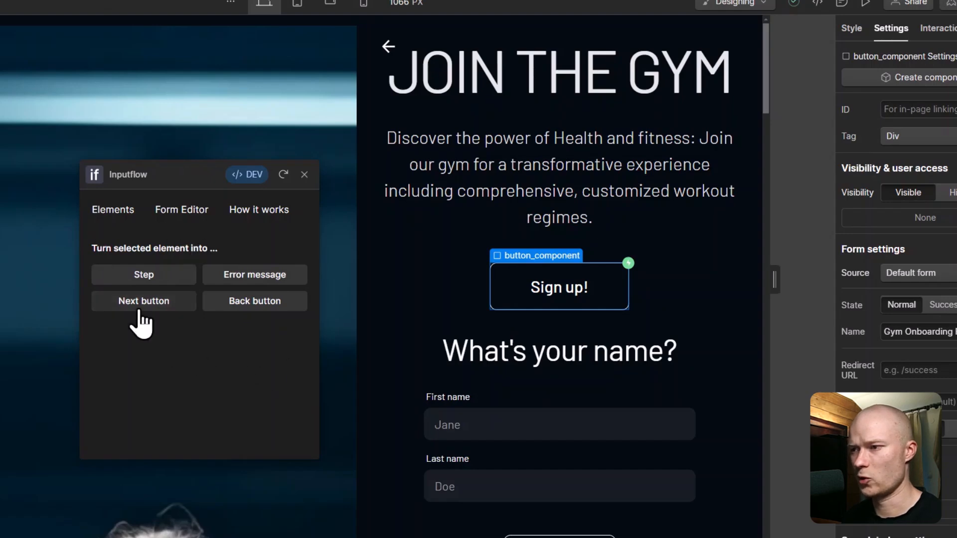
pyautogui.click(144, 302)
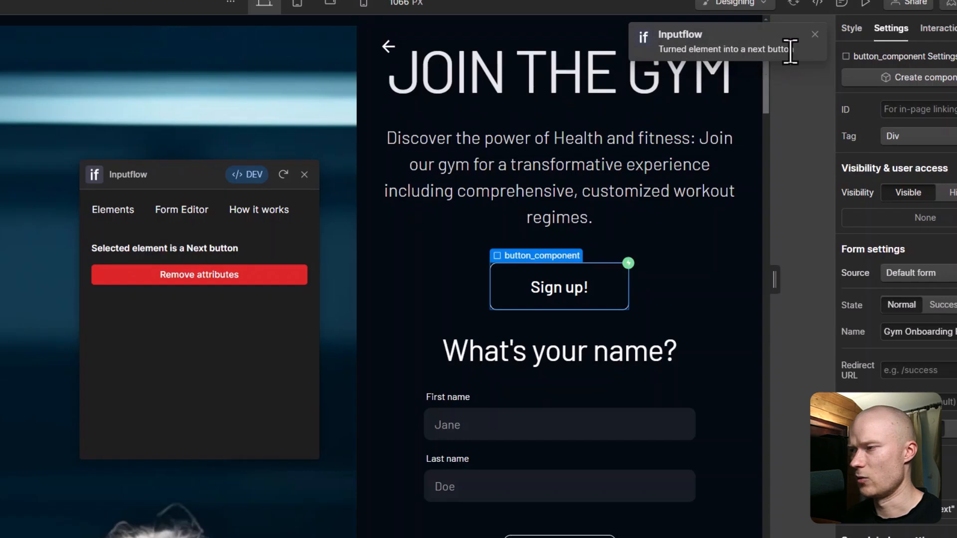
pyautogui.scroll(-3, 723, 253)
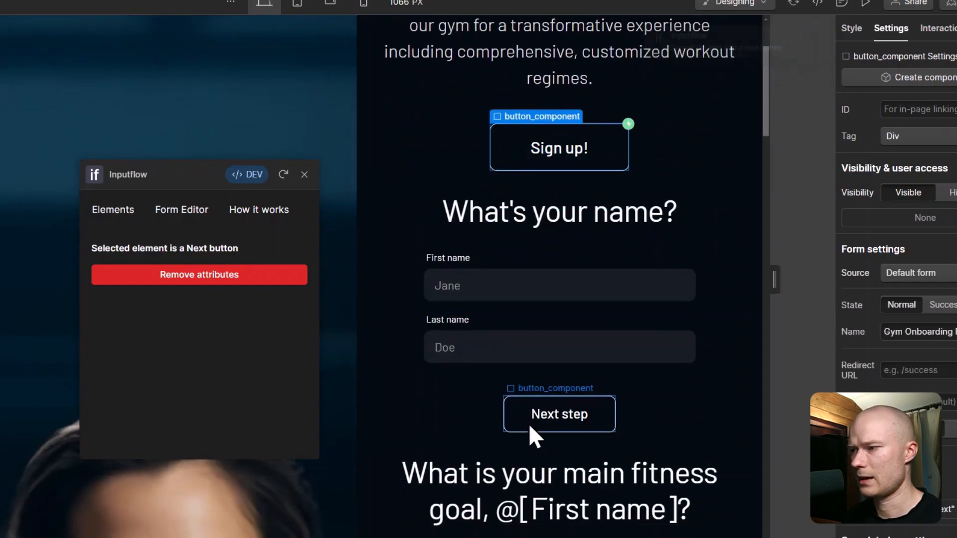
pyautogui.click(517, 415)
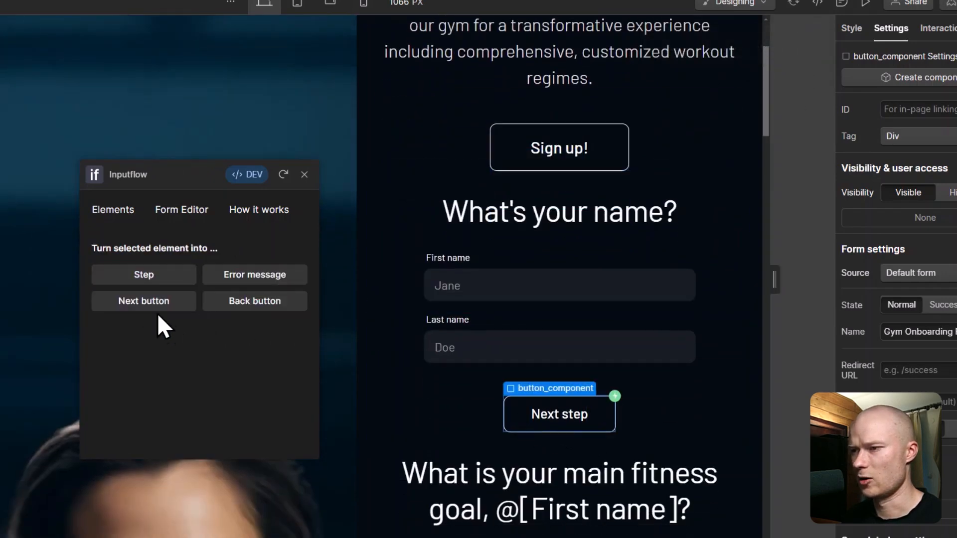
pyautogui.click(148, 303)
pyautogui.scroll(-6, 624, 318)
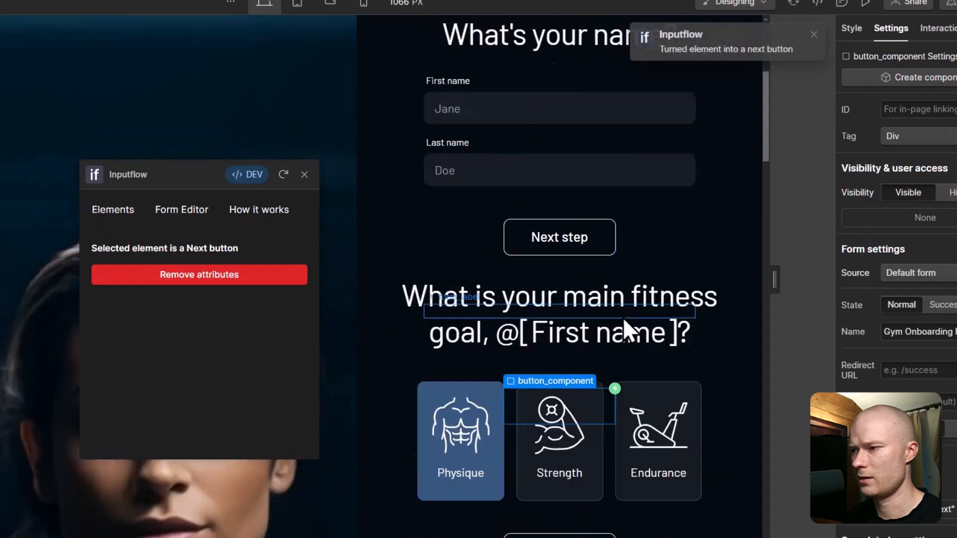
pyautogui.click(511, 437)
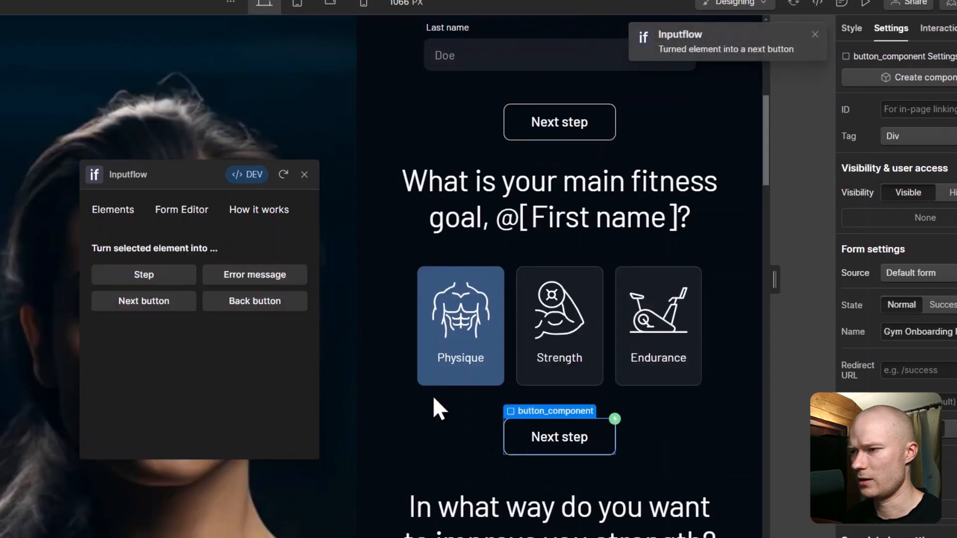
pyautogui.click(161, 309)
pyautogui.scroll(-7, 601, 391)
pyautogui.click(518, 415)
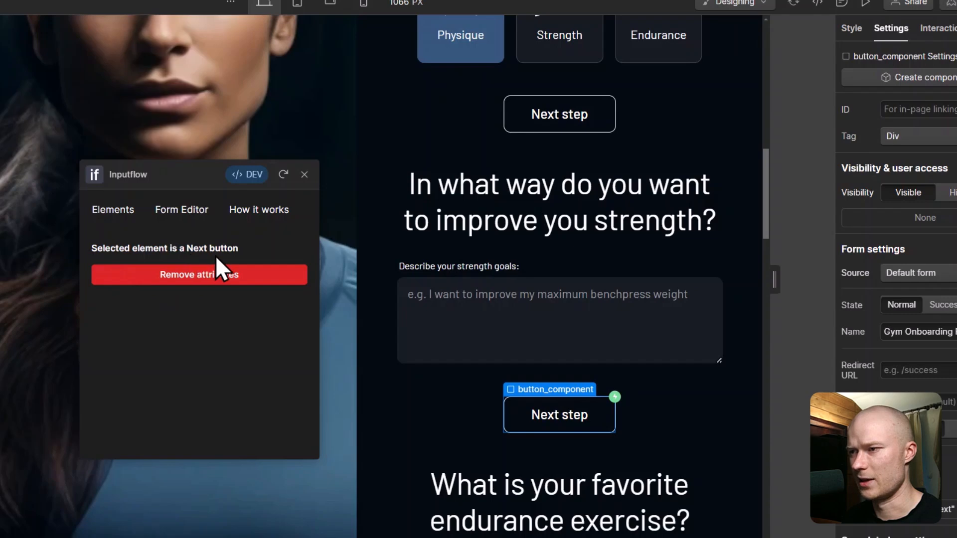
pyautogui.scroll(15, 590, 345)
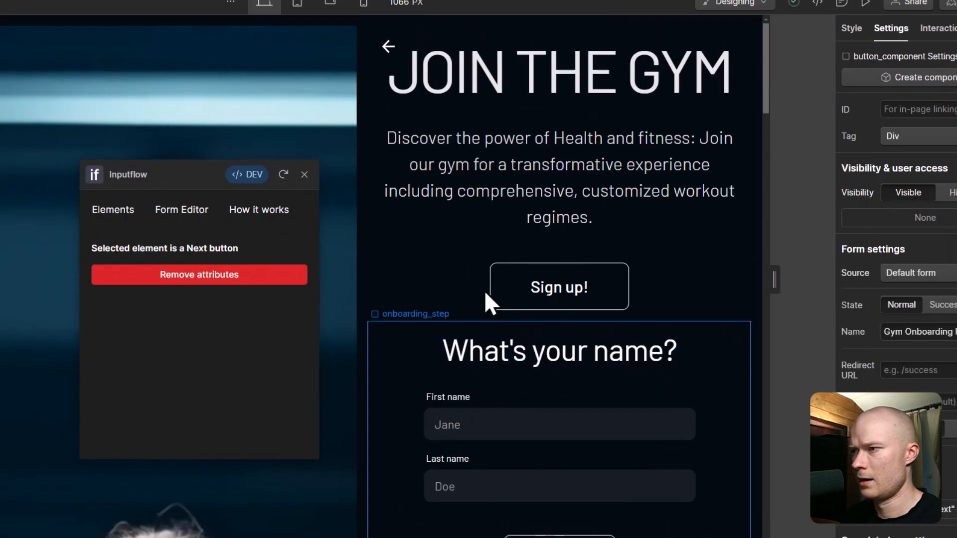
# Step: Make the form_back arrow wrapper an Inputflow back button and publish to the webflow.io staging domain
pyautogui.click(388, 55)
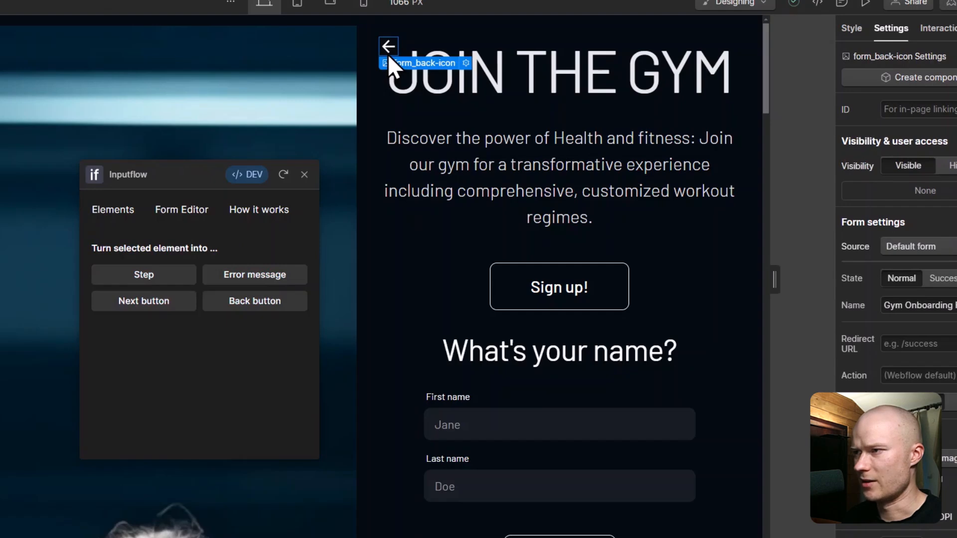
pyautogui.press('Up')
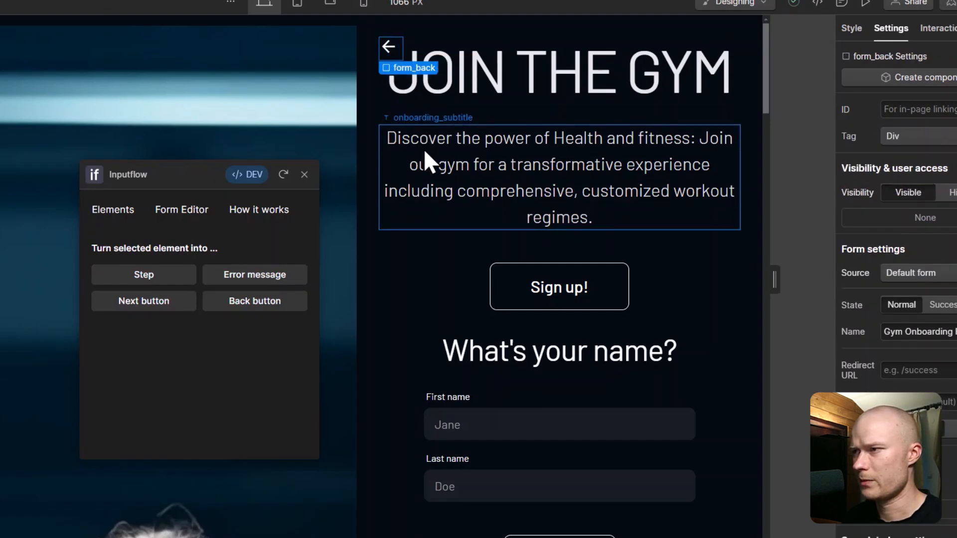
pyautogui.click(235, 310)
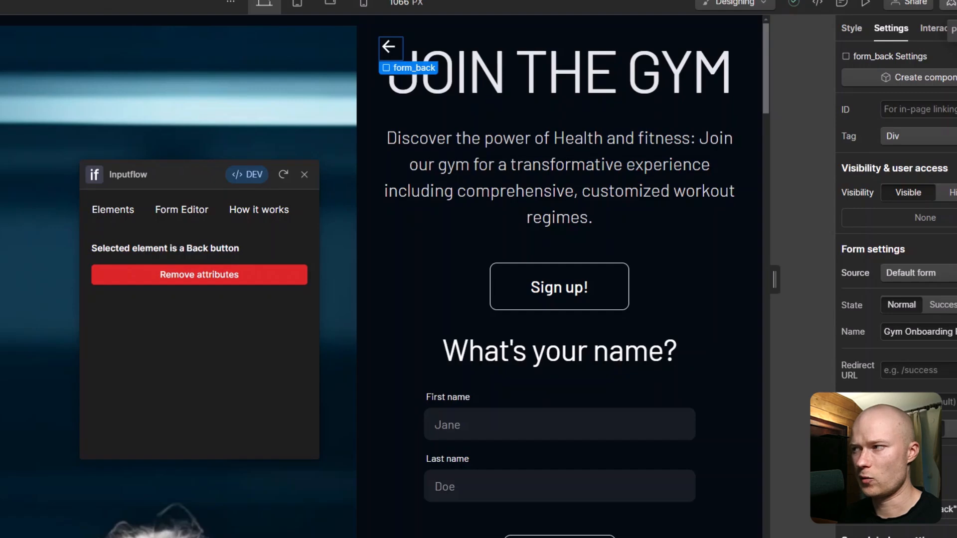
pyautogui.click(949, 3)
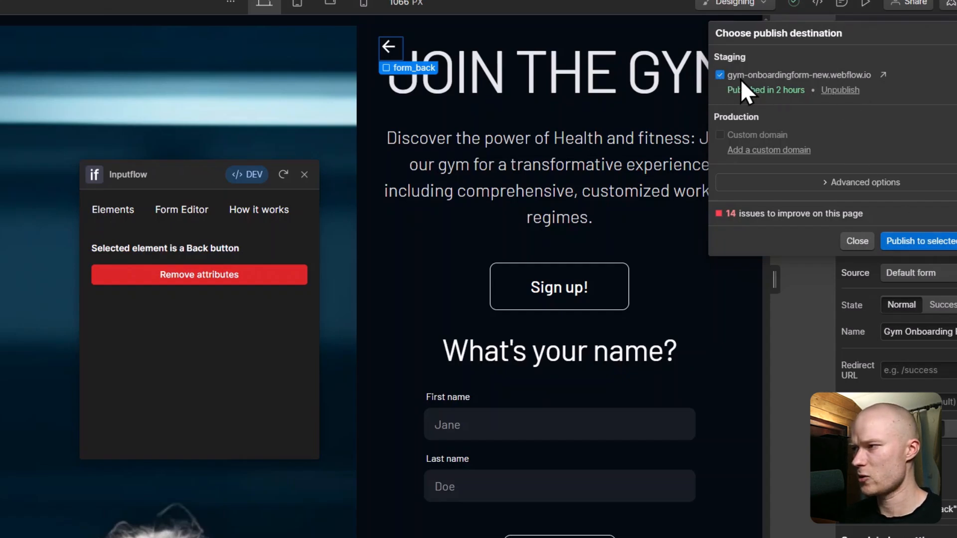
pyautogui.click(944, 242)
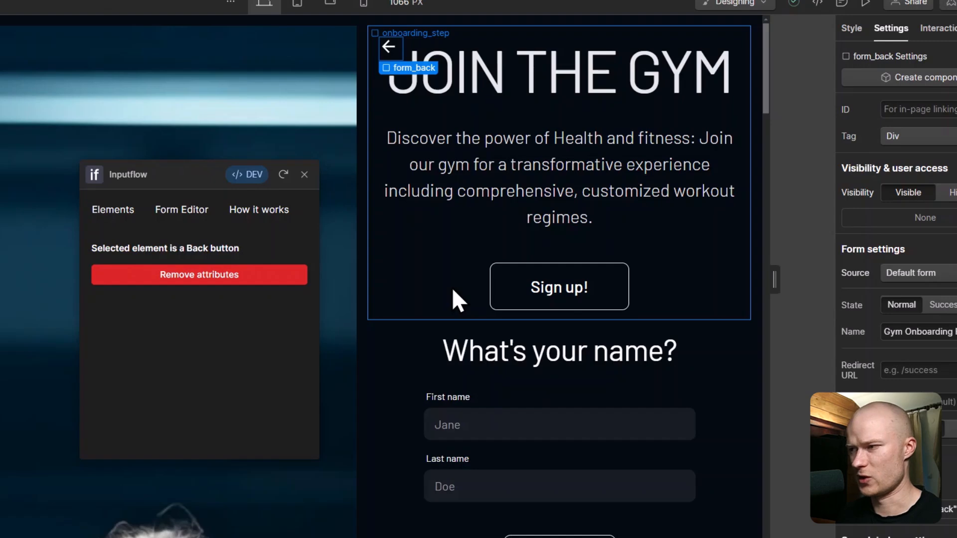
# Step: Inspect Inputflow attributes on the welcome step, Sign up!, First name, Strength card, its wrapper and the form
pyautogui.click(408, 279)
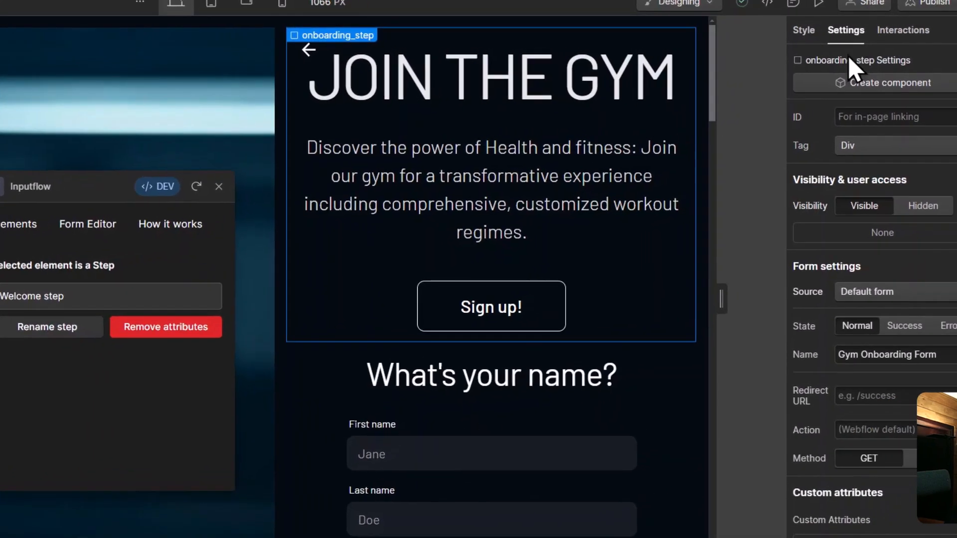
pyautogui.scroll(-3, 887, 294)
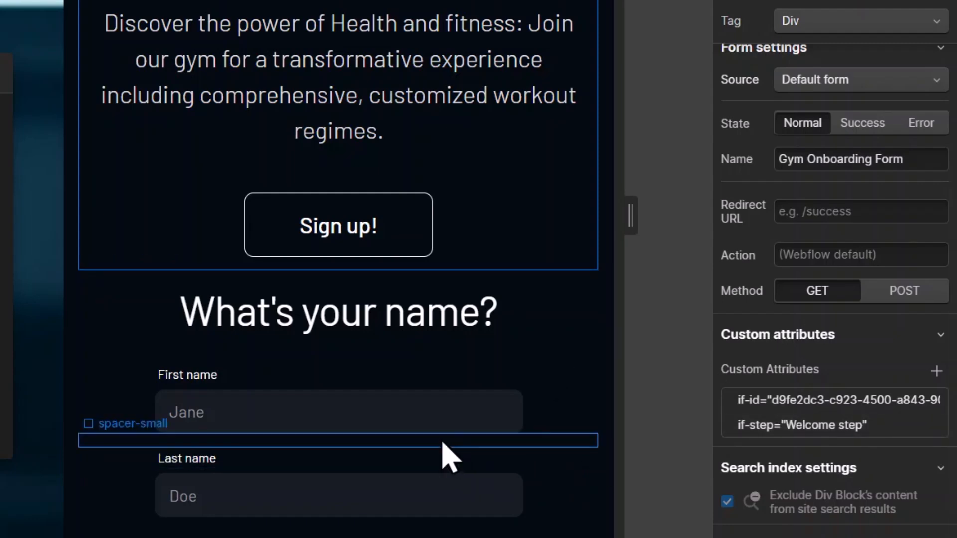
pyautogui.click(287, 234)
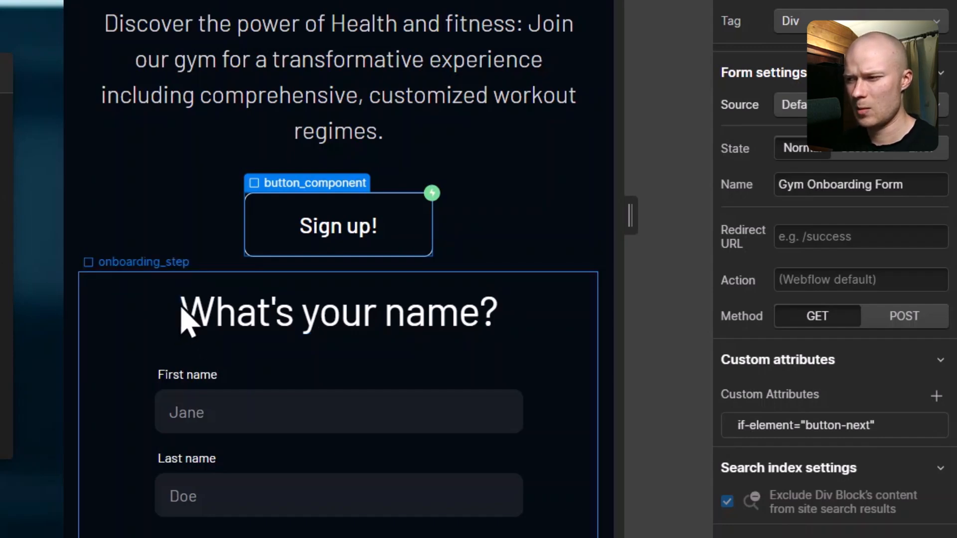
pyautogui.scroll(-4, 187, 322)
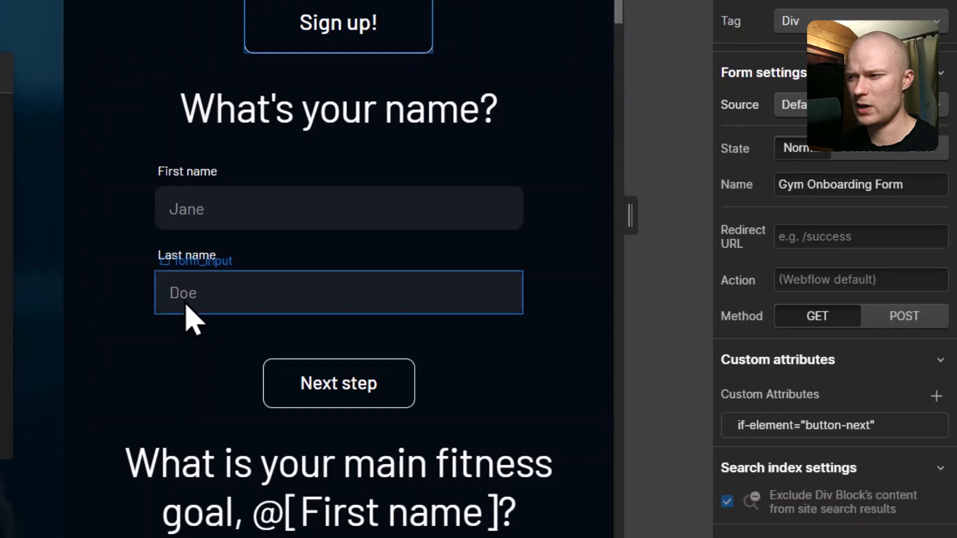
pyautogui.click(218, 209)
pyautogui.scroll(-3, 234, 150)
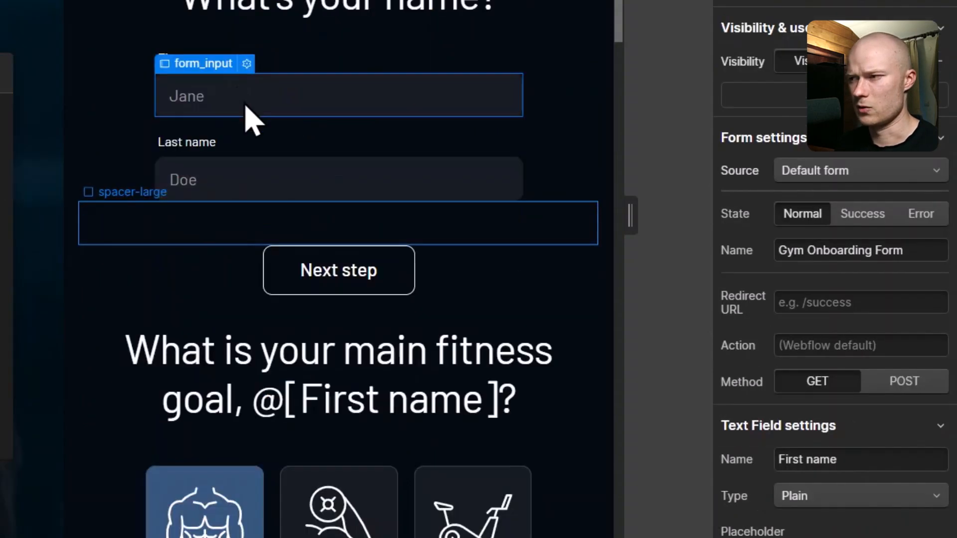
pyautogui.scroll(-4, 261, 175)
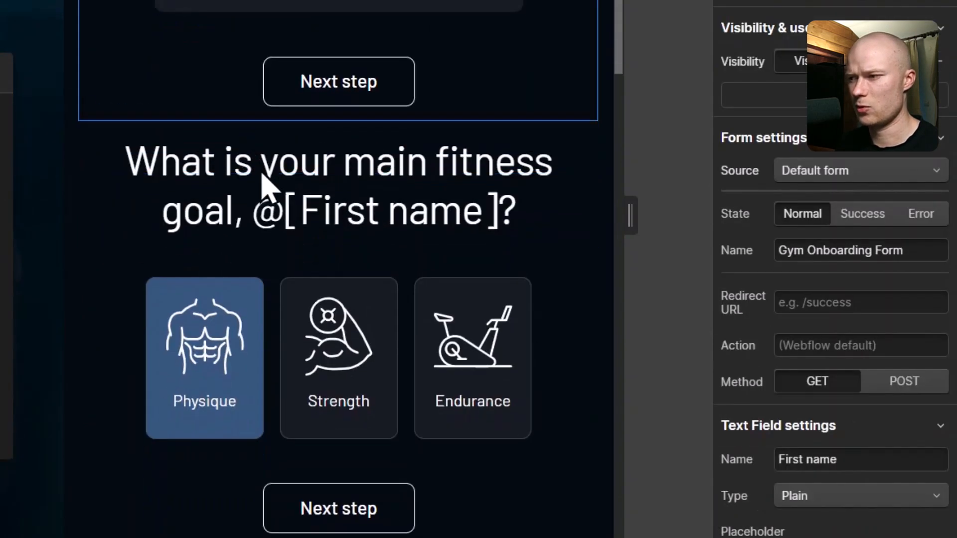
pyautogui.click(294, 298)
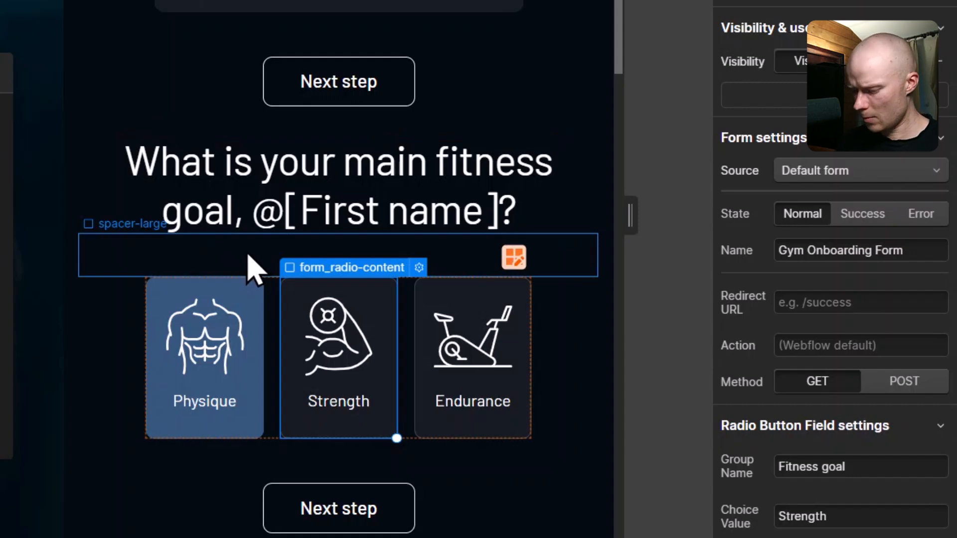
pyautogui.click(322, 273)
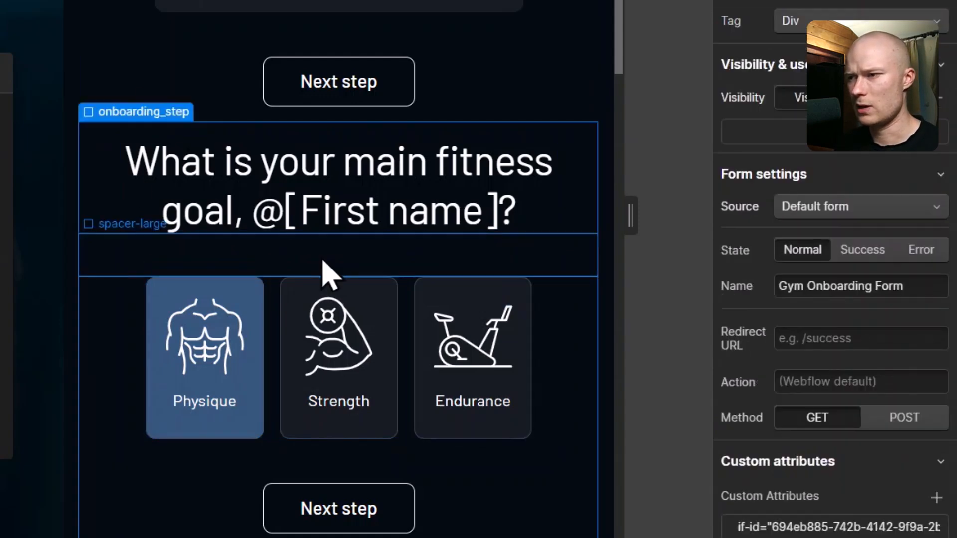
pyautogui.click(321, 274)
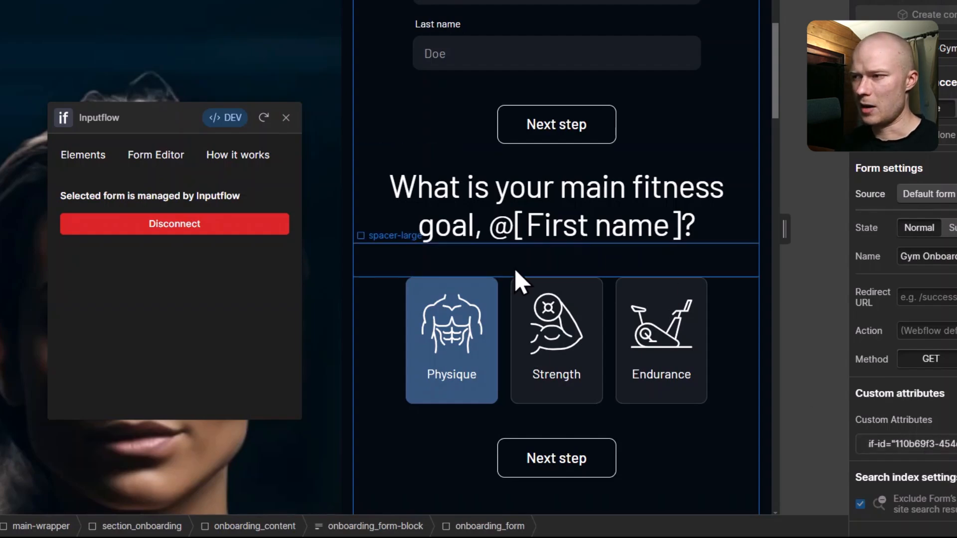
# Step: With the First name field selected, open Inputflow's full Form Editor
pyautogui.scroll(6, 516, 277)
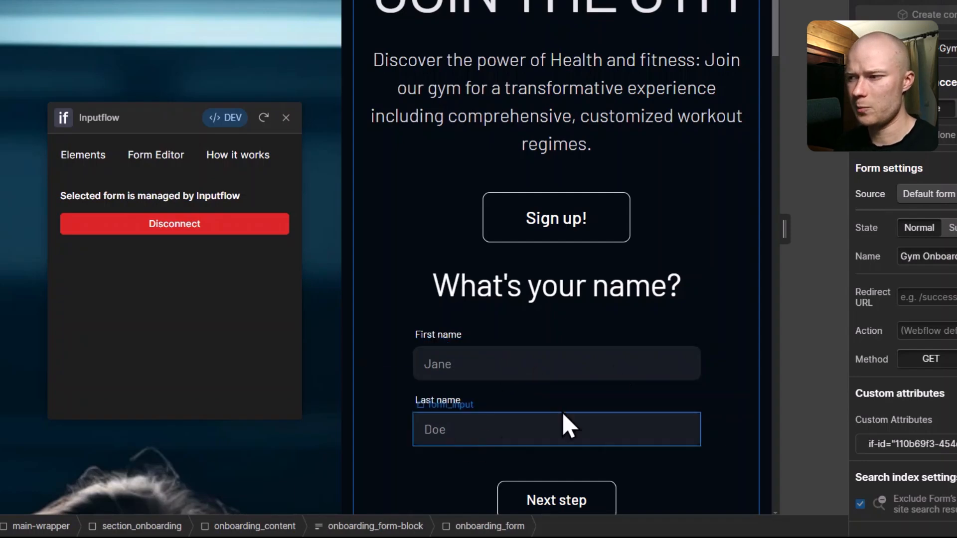
pyautogui.click(551, 364)
pyautogui.scroll(-3, 906, 402)
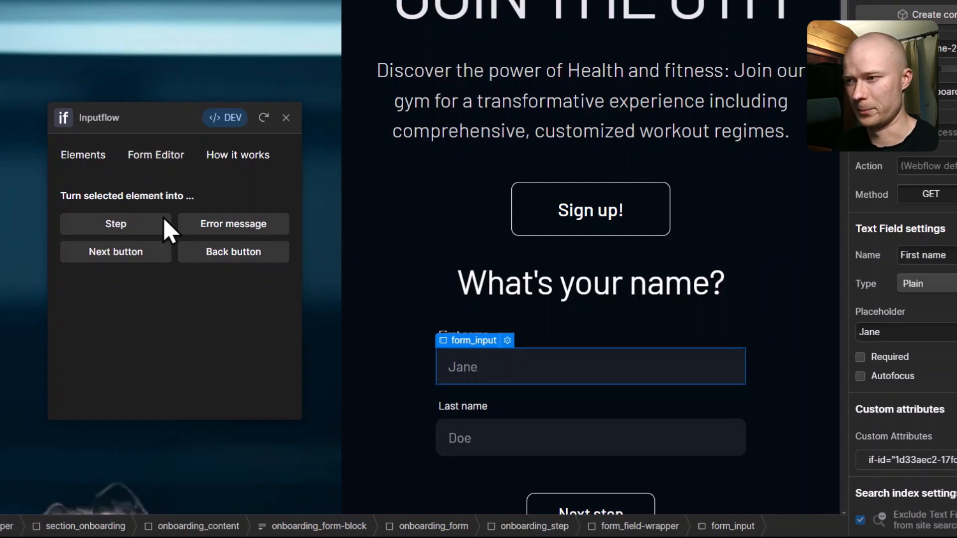
pyautogui.click(167, 160)
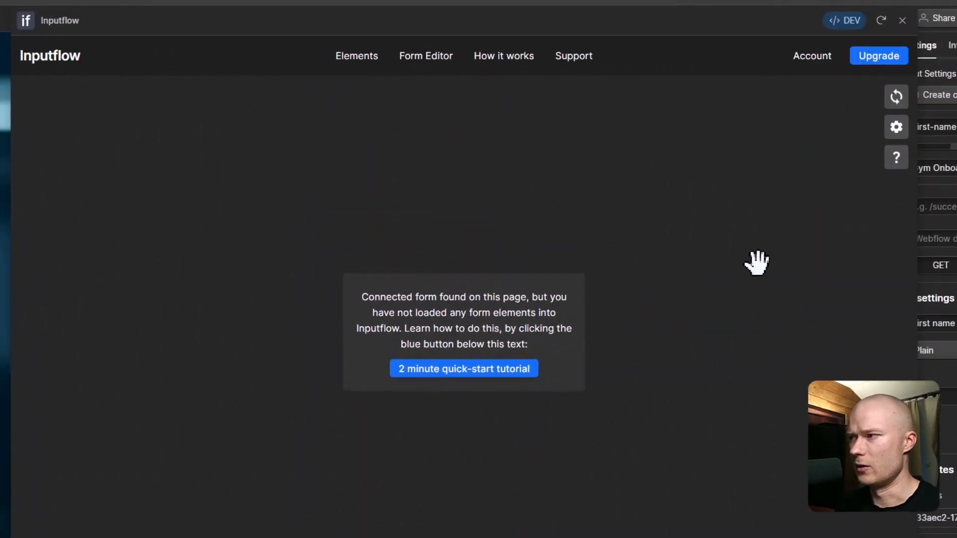
# Step: Load the form's elements and place Welcome step on the flow canvas
pyautogui.click(898, 102)
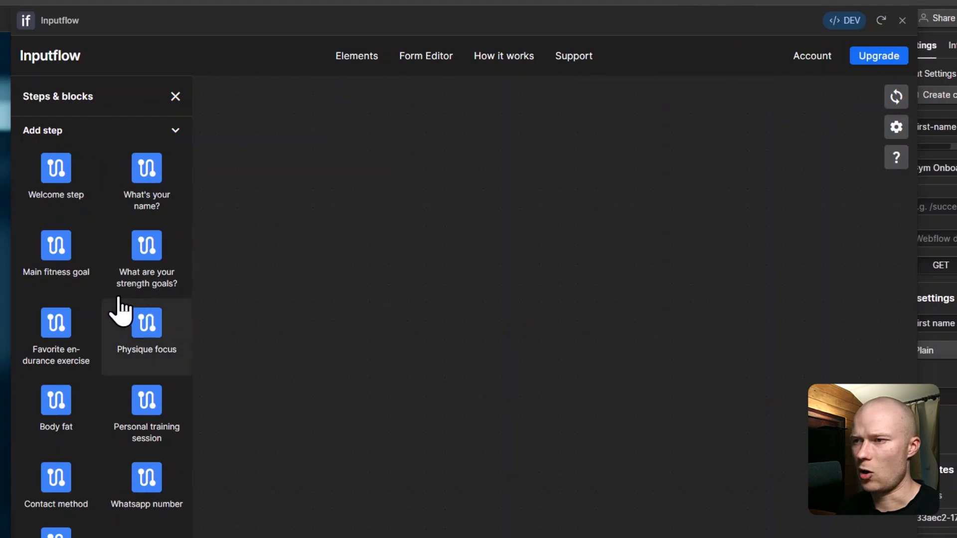
pyautogui.scroll(-2, 76, 186)
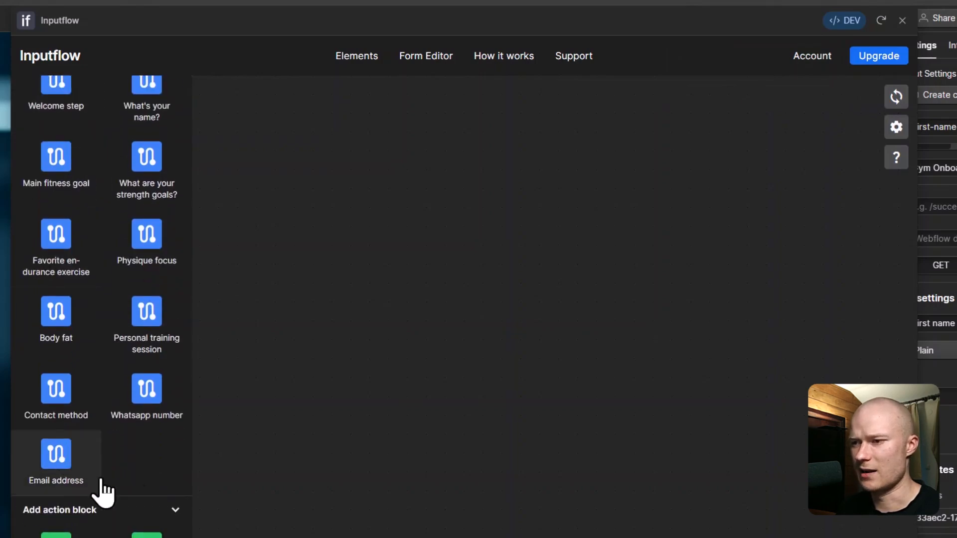
pyautogui.scroll(2, 125, 446)
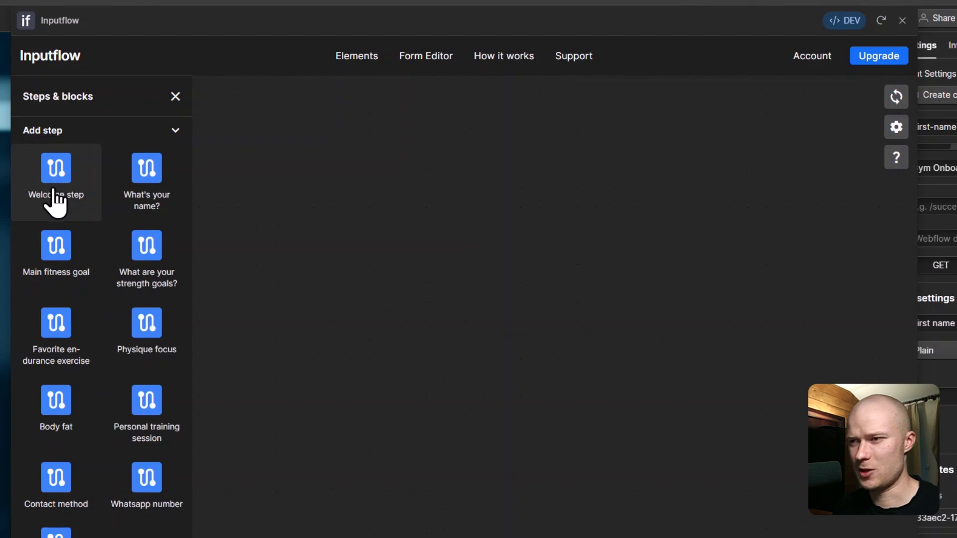
pyautogui.moveTo(64, 194); pyautogui.dragTo(446, 159)
pyautogui.moveTo(510, 150)
pyautogui.mouseDown()
pyautogui.moveTo(488, 210)
pyautogui.moveTo(510, 148)
pyautogui.mouseUp()
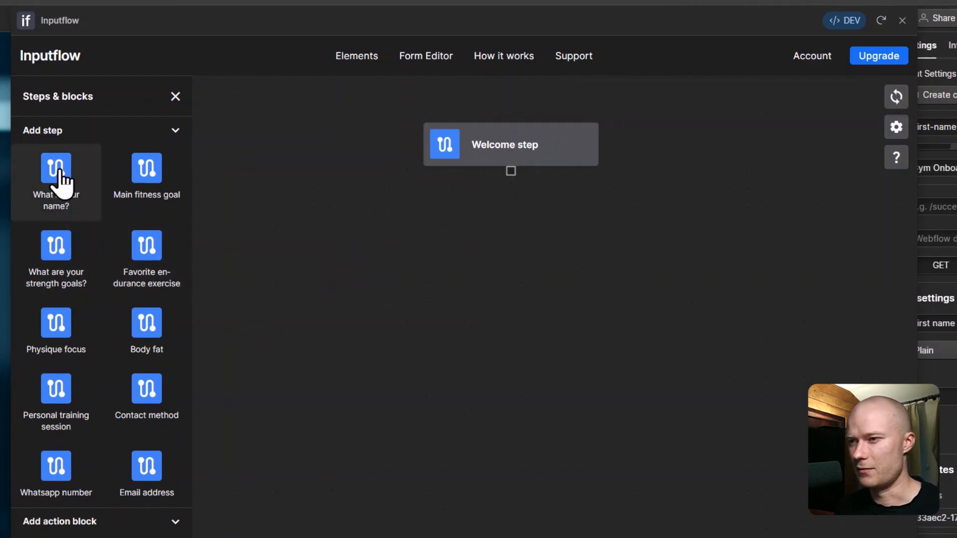
# Step: Add What's your name? and Main fitness goal nodes below Welcome step
pyautogui.moveTo(59, 180); pyautogui.dragTo(512, 262)
pyautogui.moveTo(59, 189); pyautogui.dragTo(247, 315)
pyautogui.moveTo(483, 400); pyautogui.dragTo(534, 391)
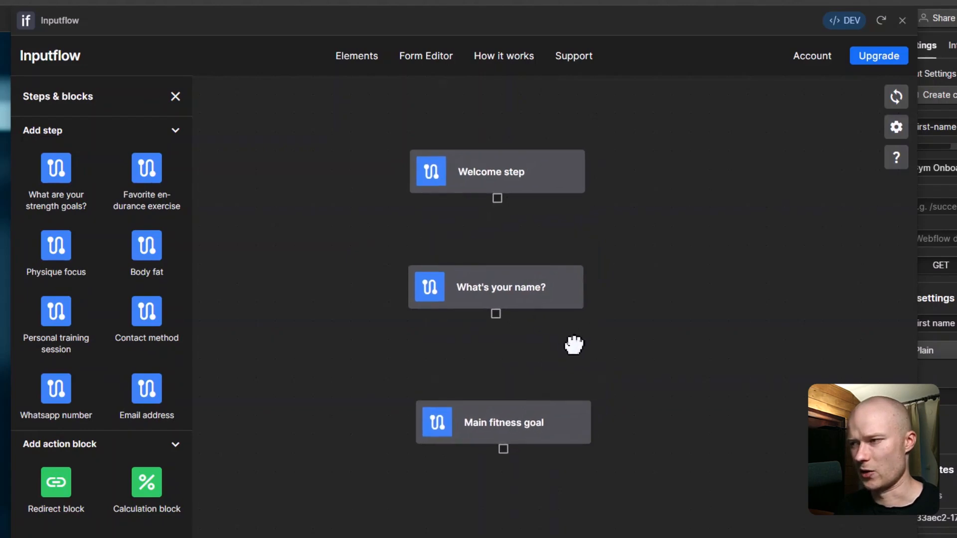
pyautogui.scroll(2, 547, 231)
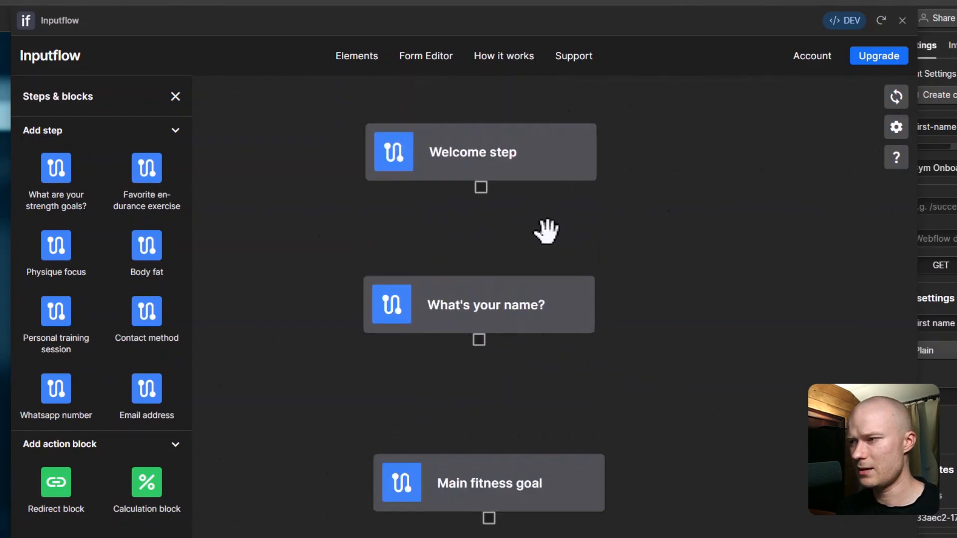
pyautogui.scroll(2, 547, 231)
pyautogui.scroll(-1, 547, 231)
pyautogui.moveTo(522, 234); pyautogui.dragTo(548, 259)
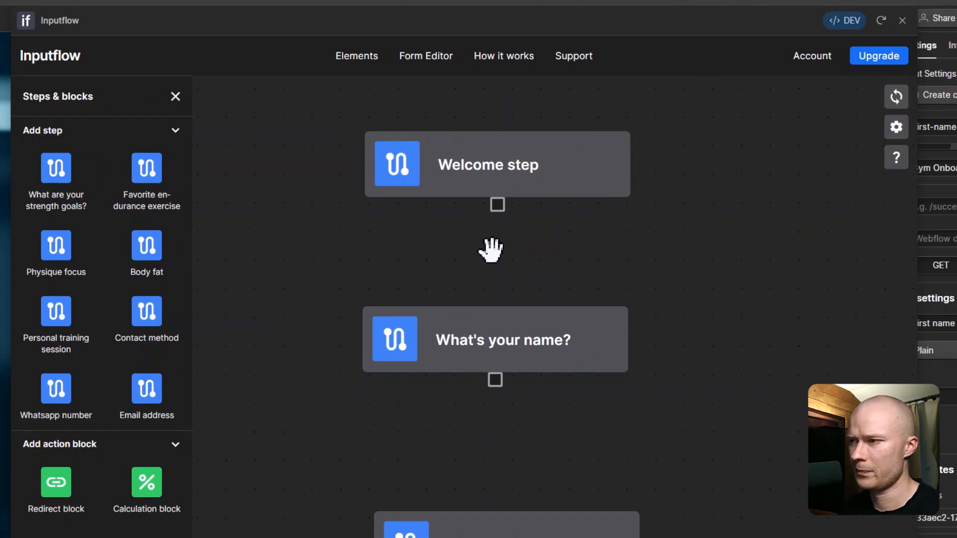
pyautogui.scroll(1, 491, 249)
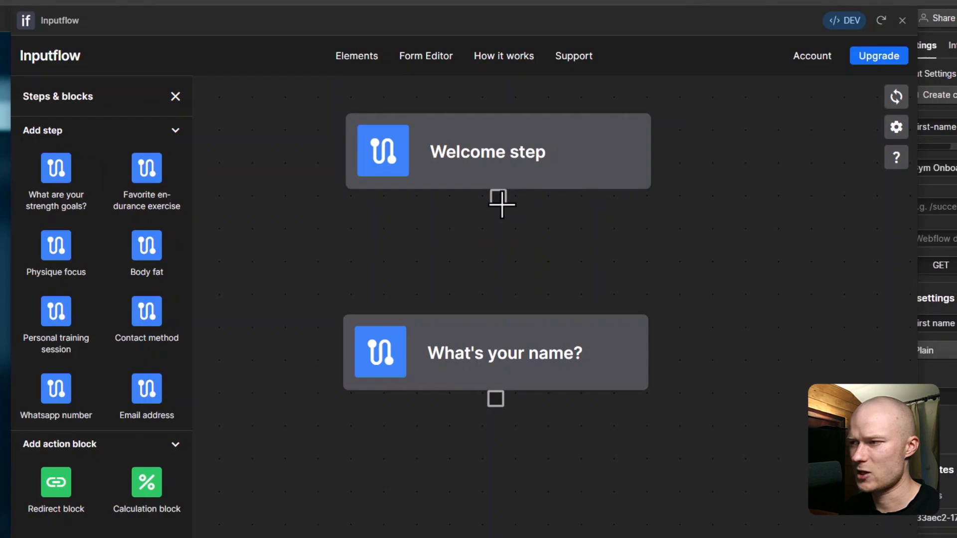
# Step: Chain Welcome step to What's your name? and on to Main fitness goal, then view the published form
pyautogui.moveTo(502, 200); pyautogui.dragTo(531, 229)
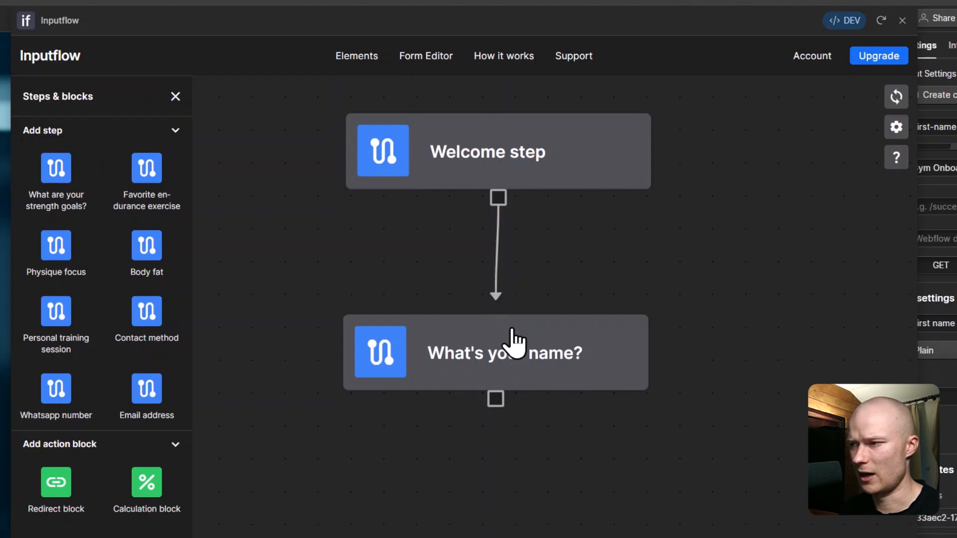
pyautogui.moveTo(444, 428); pyautogui.dragTo(432, 397)
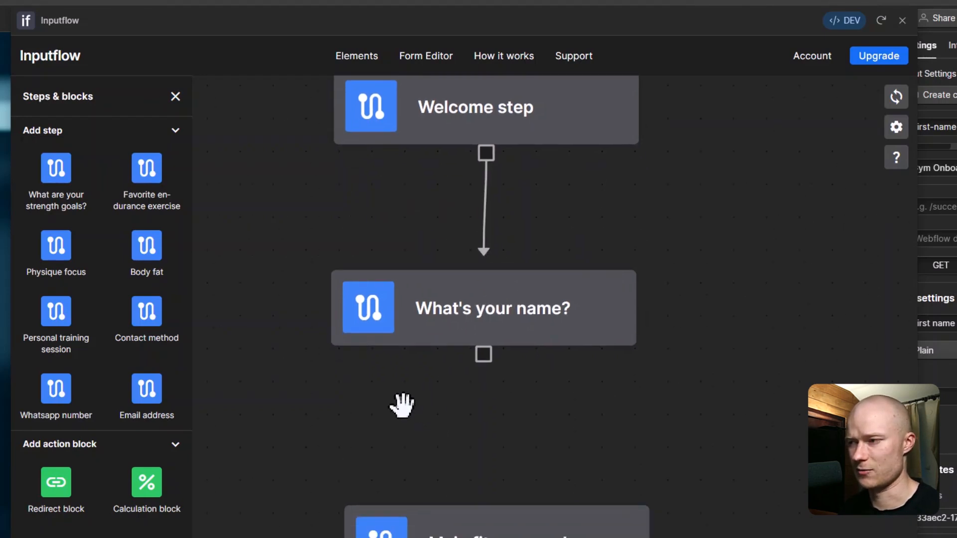
pyautogui.moveTo(527, 394); pyautogui.dragTo(504, 246)
pyautogui.scroll(-2, 501, 255)
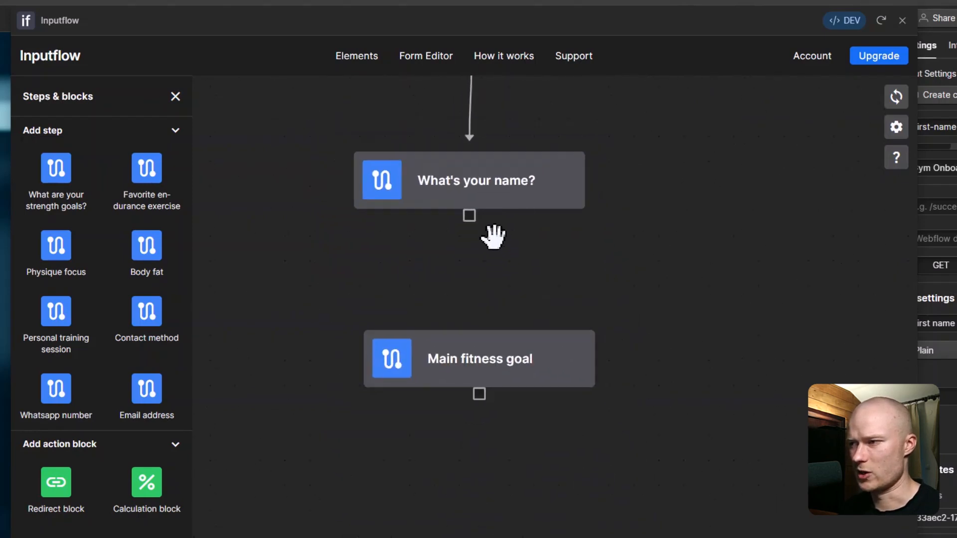
pyautogui.scroll(1, 496, 239)
pyautogui.moveTo(470, 209); pyautogui.dragTo(486, 358)
pyautogui.scroll(-3, 453, 417)
pyautogui.moveTo(464, 424); pyautogui.dragTo(452, 407)
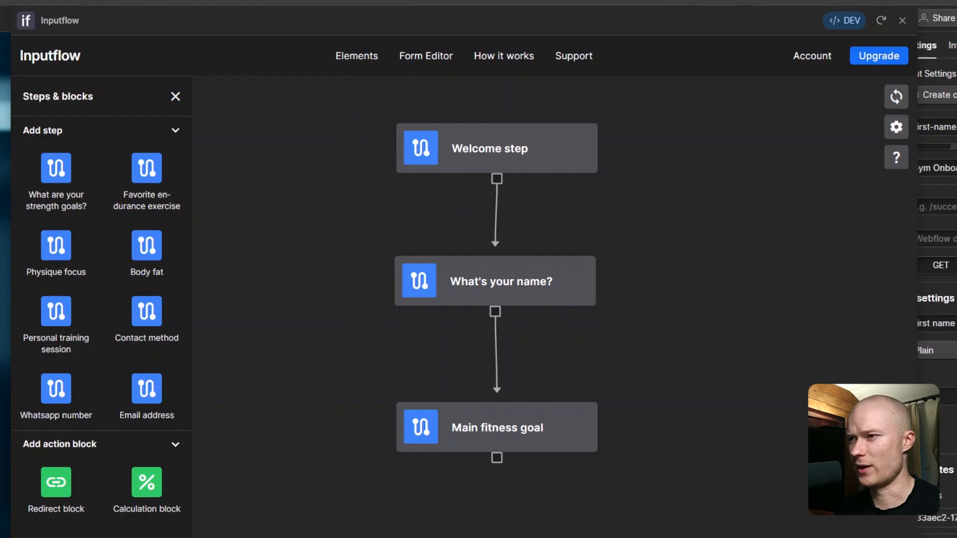
pyautogui.click(384, 21)
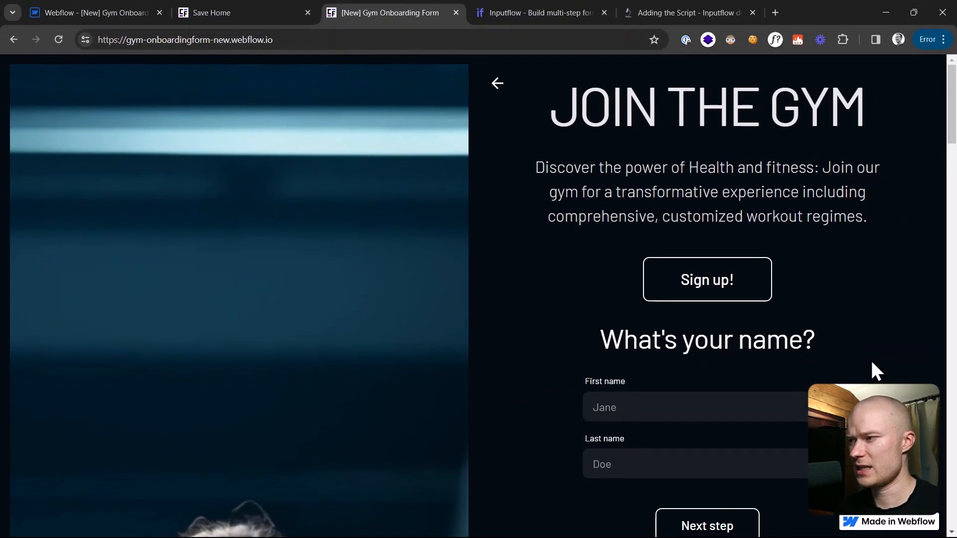
# Step: On the live form, advance from Sign up! through the name step to the fitness goal question, then return to Designer
pyautogui.scroll(-15, 525, 324)
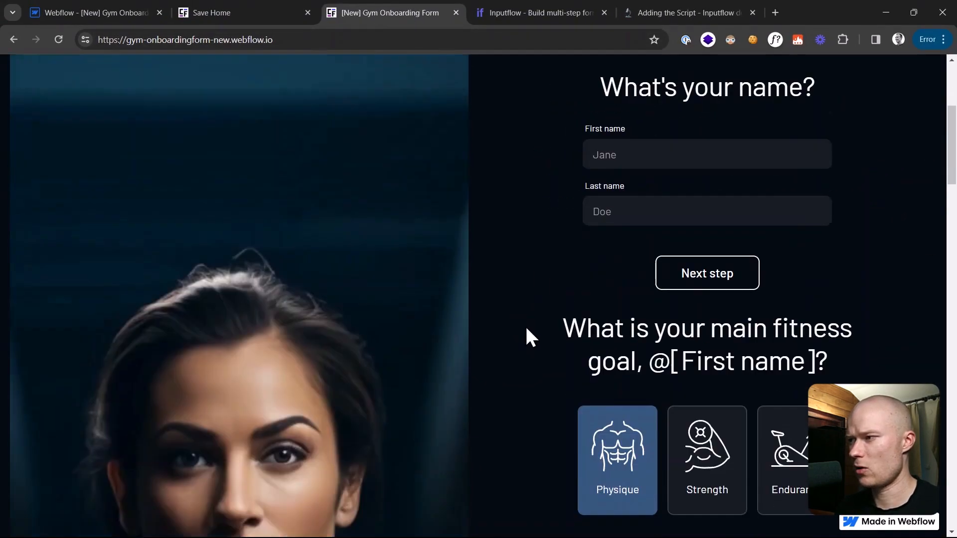
pyautogui.scroll(-10, 682, 314)
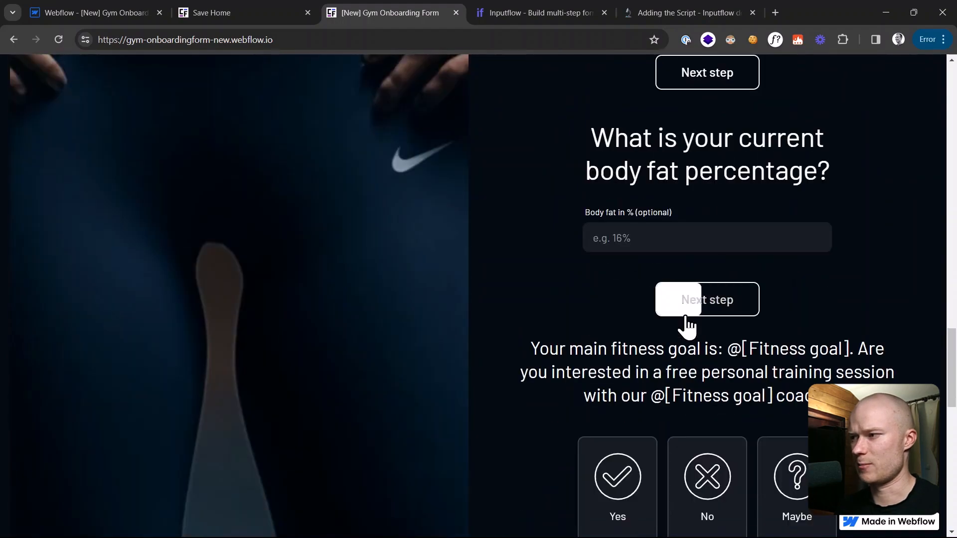
pyautogui.scroll(-5, 684, 320)
pyautogui.scroll(-9, 681, 319)
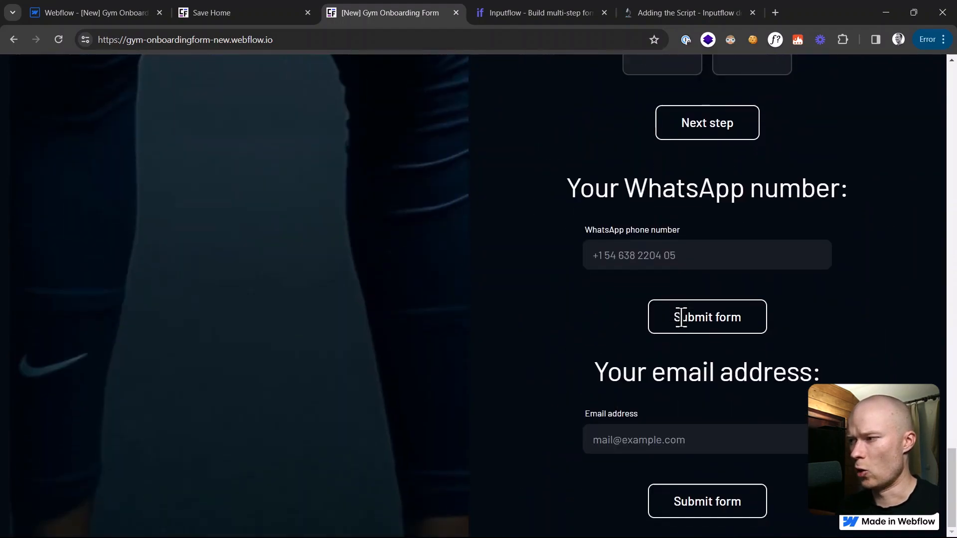
pyautogui.scroll(7, 683, 327)
pyautogui.scroll(20, 683, 329)
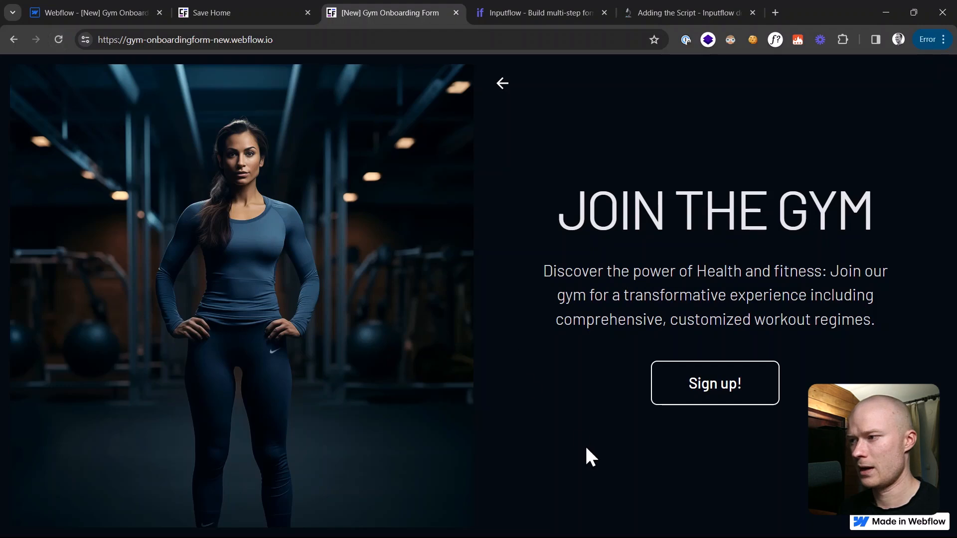
pyautogui.click(745, 391)
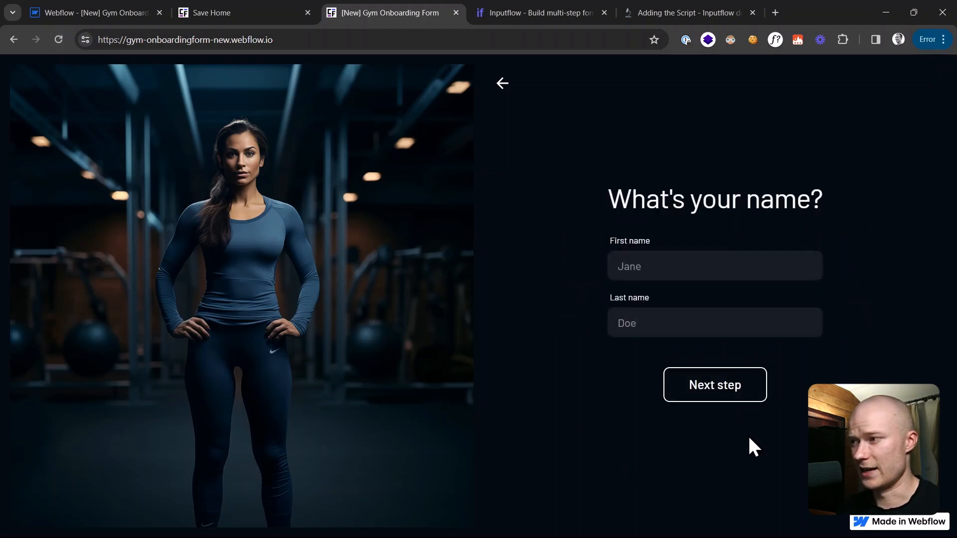
pyautogui.click(722, 398)
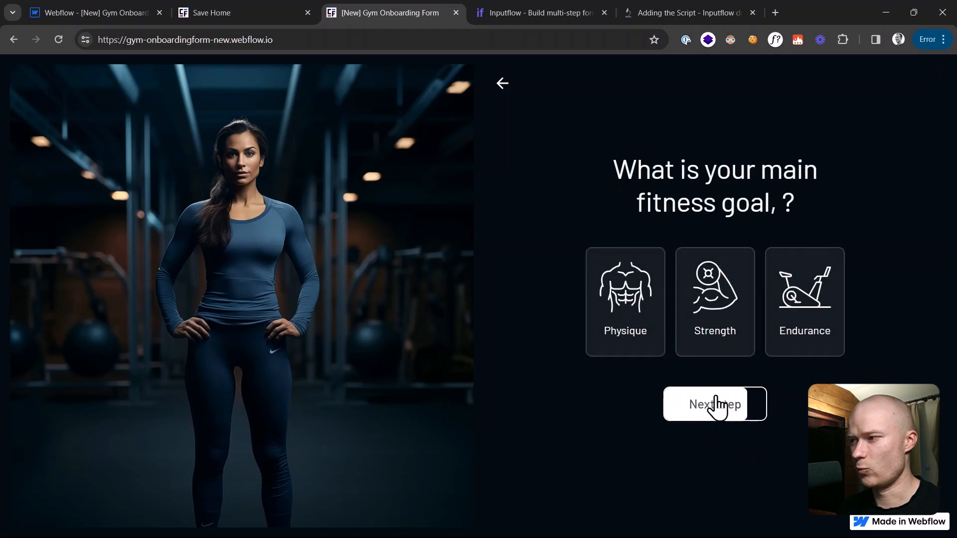
pyautogui.click(110, 18)
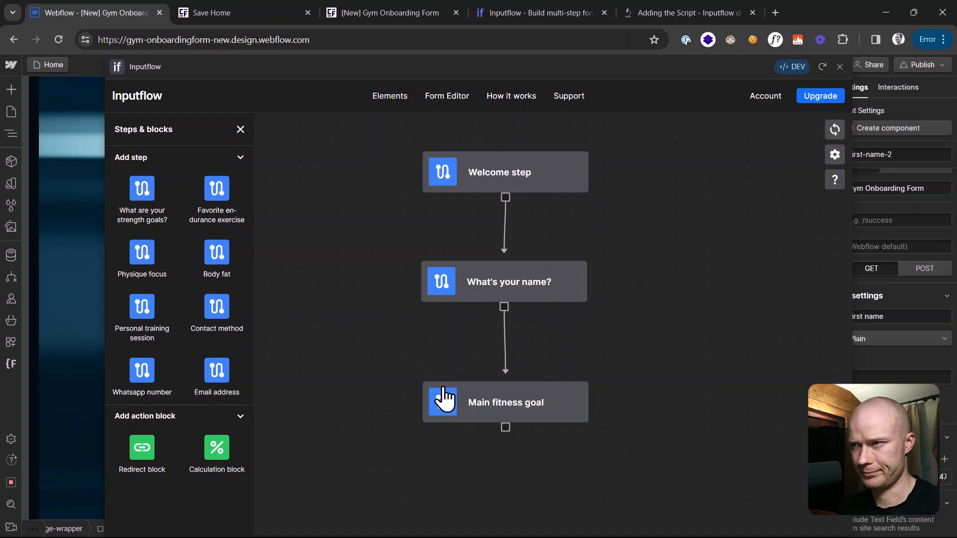
# Step: Pan the Inputflow canvas below Main fitness goal, then view the live form's Physique/Strength/Endurance question
pyautogui.click(261, 11)
pyautogui.click(363, 9)
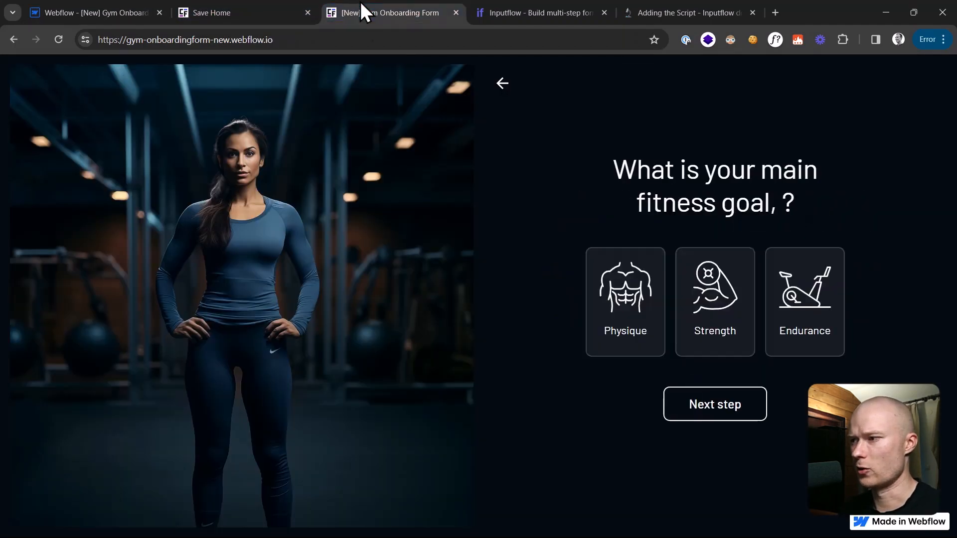
pyautogui.click(107, 11)
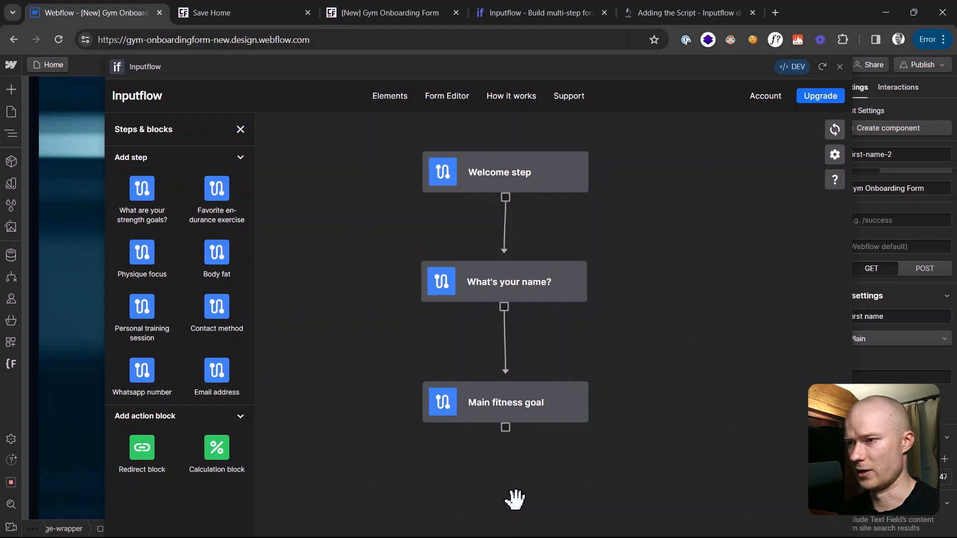
pyautogui.moveTo(515, 499); pyautogui.dragTo(513, 455)
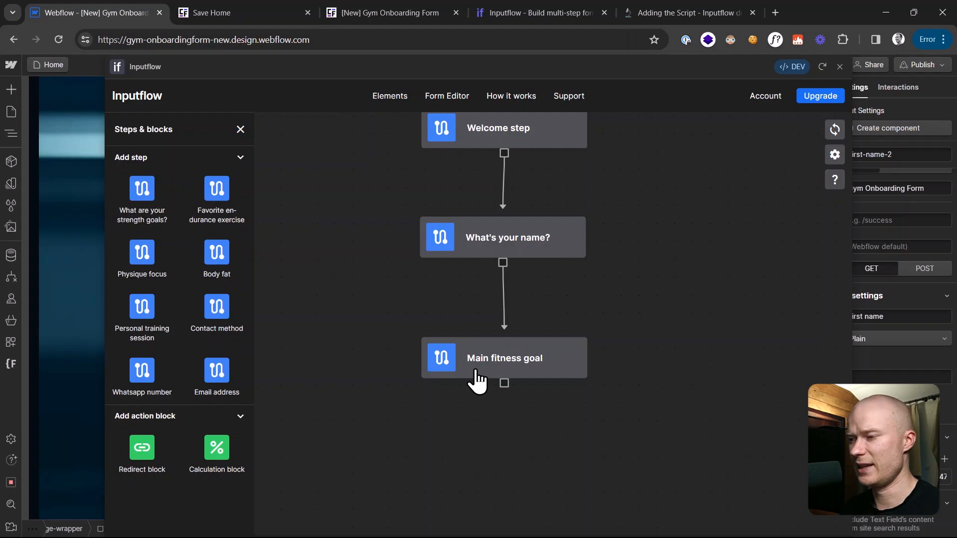
pyautogui.click(295, 10)
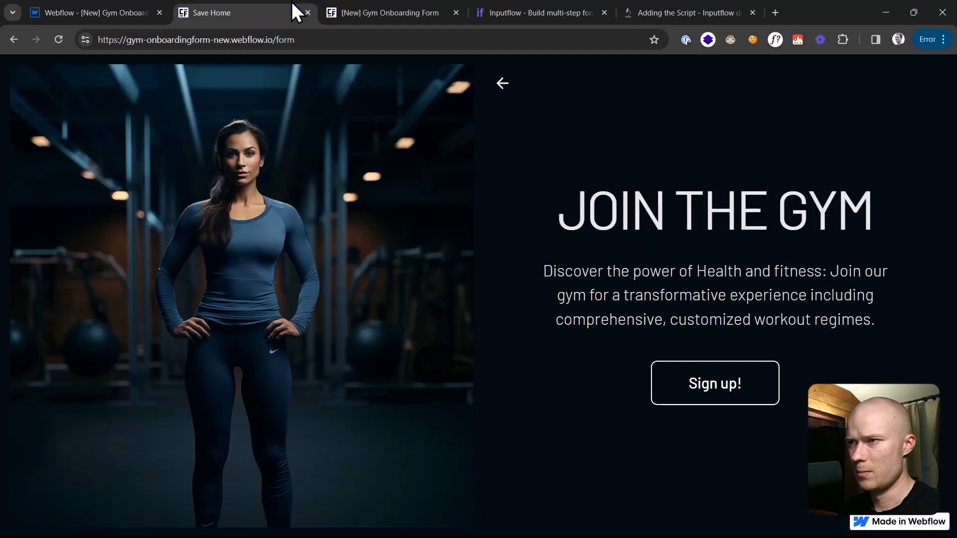
pyautogui.click(370, 11)
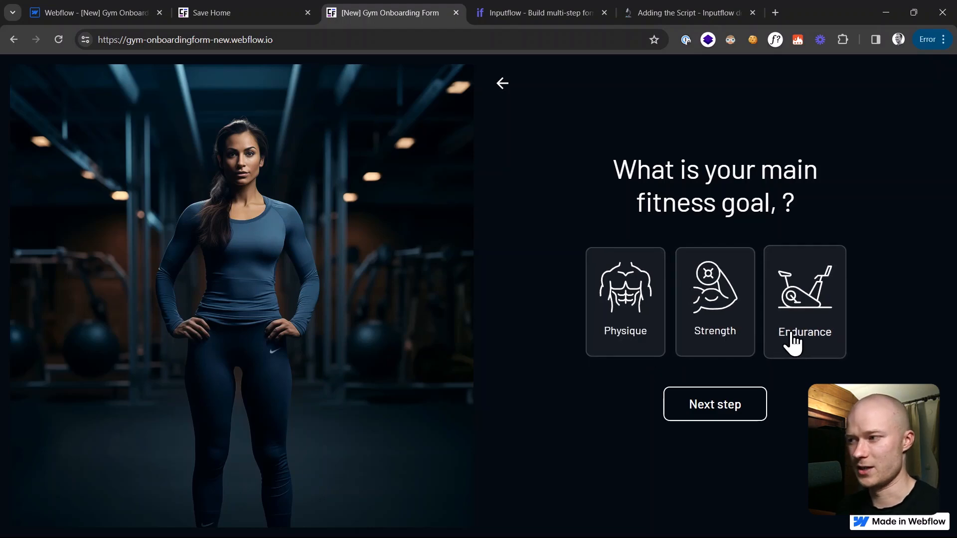
# Step: Add What are your strength goals?, Favorite endurance exercise and Physique focus steps below Main fitness goal
pyautogui.click(95, 13)
pyautogui.moveTo(335, 368); pyautogui.dragTo(342, 320)
pyautogui.moveTo(422, 409); pyautogui.dragTo(446, 370)
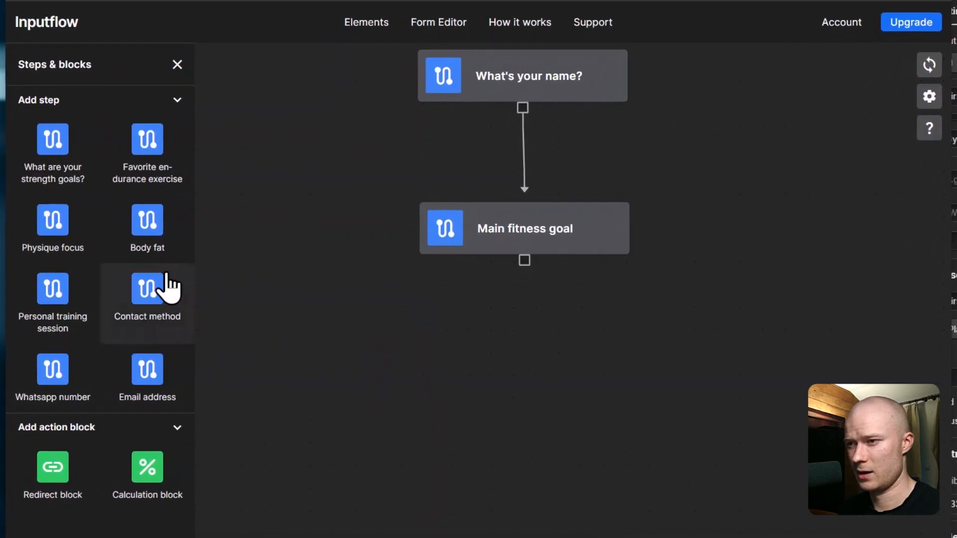
pyautogui.moveTo(60, 152); pyautogui.dragTo(533, 439)
pyautogui.moveTo(53, 139); pyautogui.dragTo(772, 441)
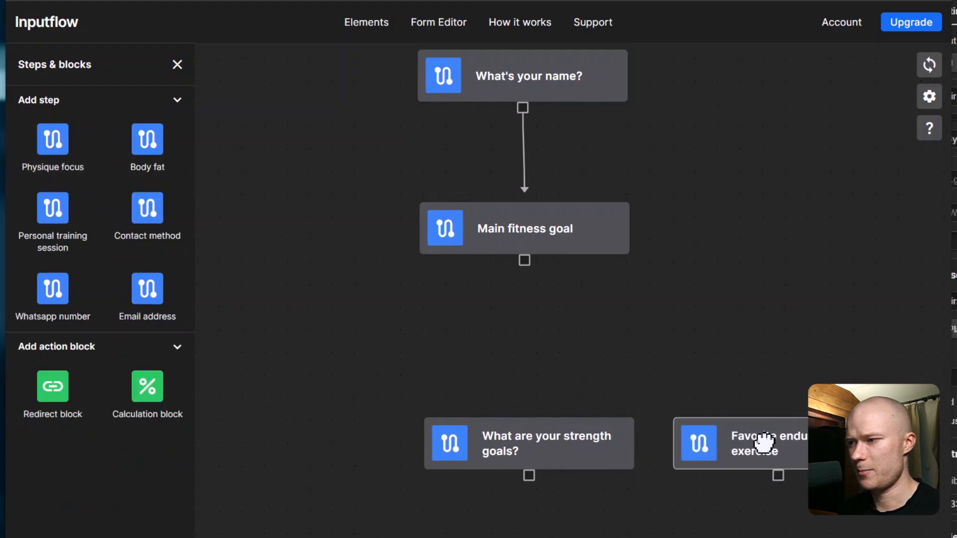
pyautogui.moveTo(71, 159); pyautogui.dragTo(338, 395)
# Step: Align Physique focus with the other steps and link Main fitness goal to Favorite endurance exercise
pyautogui.moveTo(384, 319); pyautogui.dragTo(367, 336)
pyautogui.scroll(-3, 464, 386)
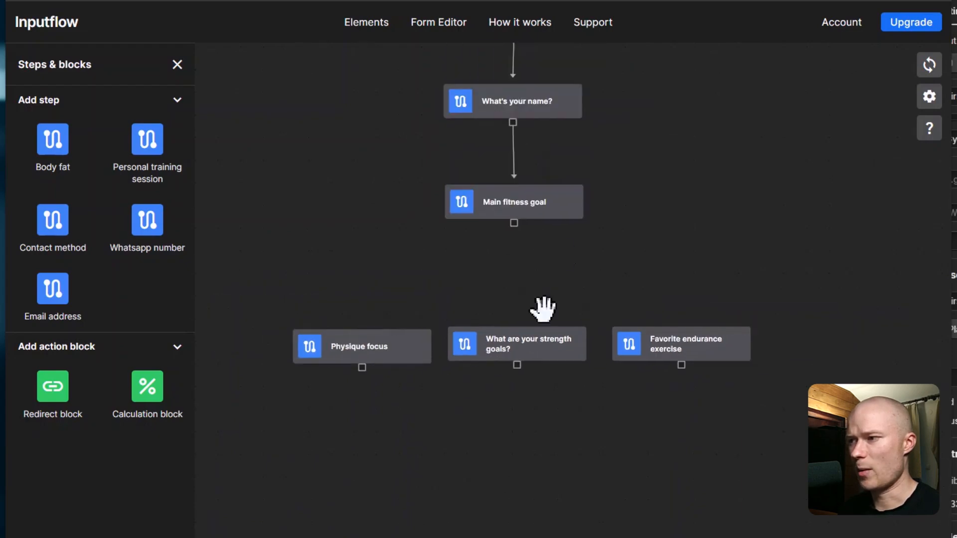
pyautogui.scroll(1, 569, 252)
pyautogui.moveTo(487, 256); pyautogui.dragTo(519, 269)
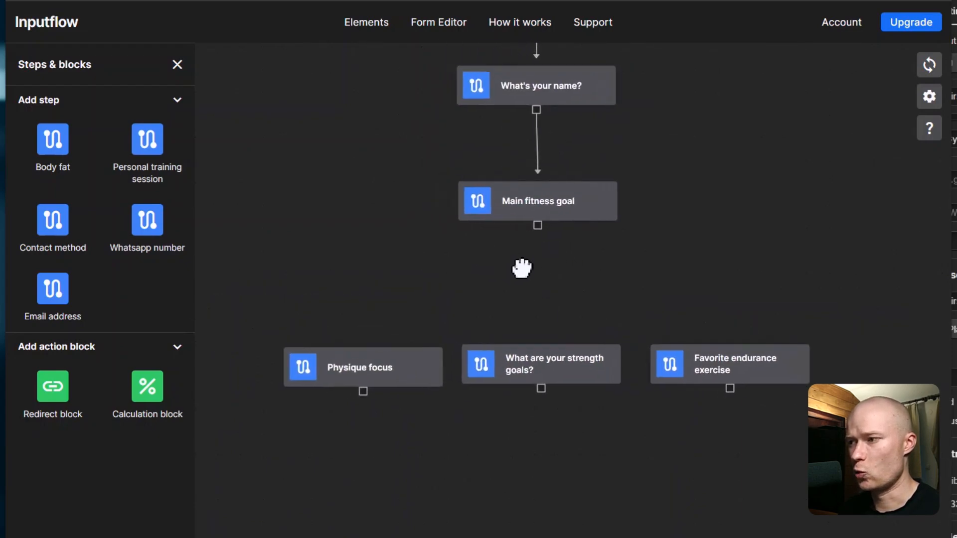
pyautogui.scroll(1, 572, 296)
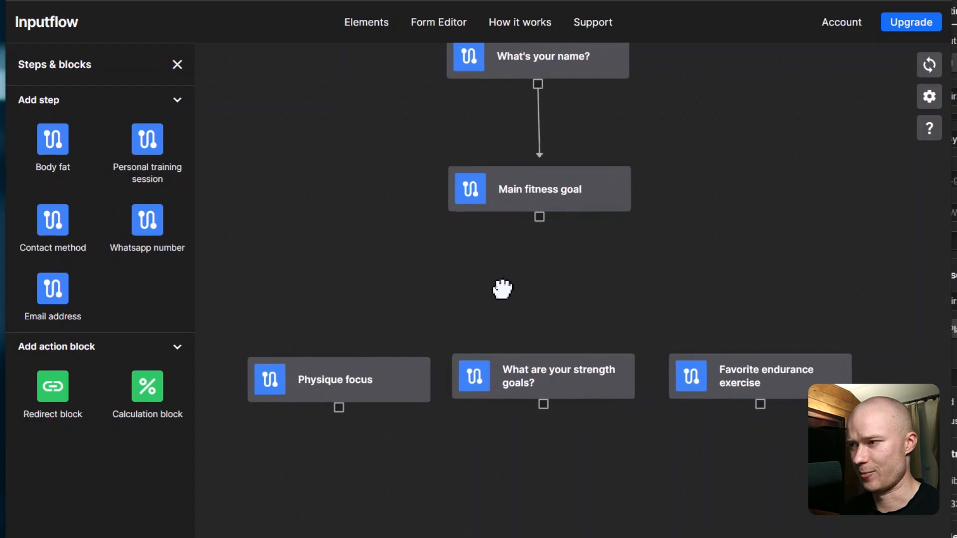
pyautogui.scroll(1, 514, 272)
pyautogui.moveTo(549, 207); pyautogui.dragTo(788, 337)
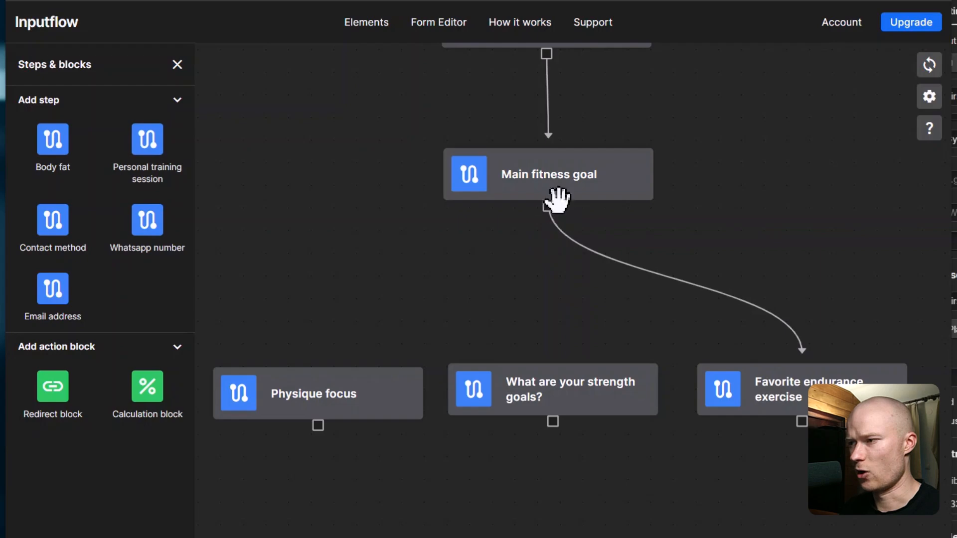
# Step: Link Main fitness goal to the What are your strength goals? and Physique focus steps
pyautogui.moveTo(550, 206); pyautogui.dragTo(566, 386)
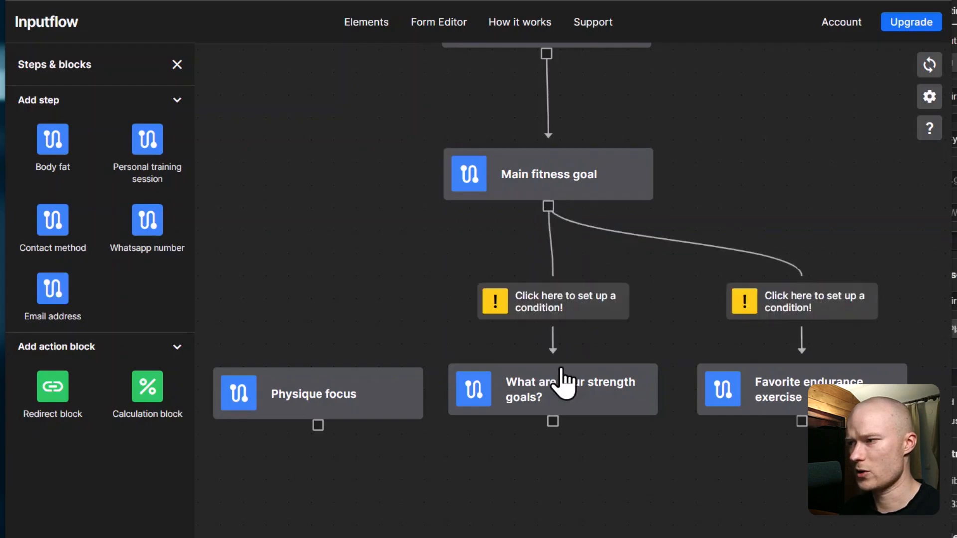
pyautogui.moveTo(548, 205); pyautogui.dragTo(324, 384)
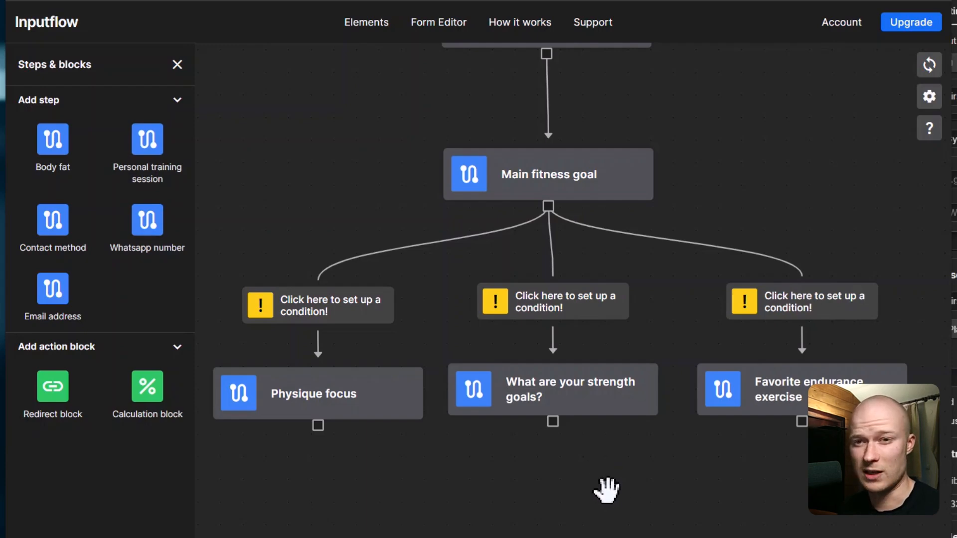
pyautogui.scroll(-1, 593, 476)
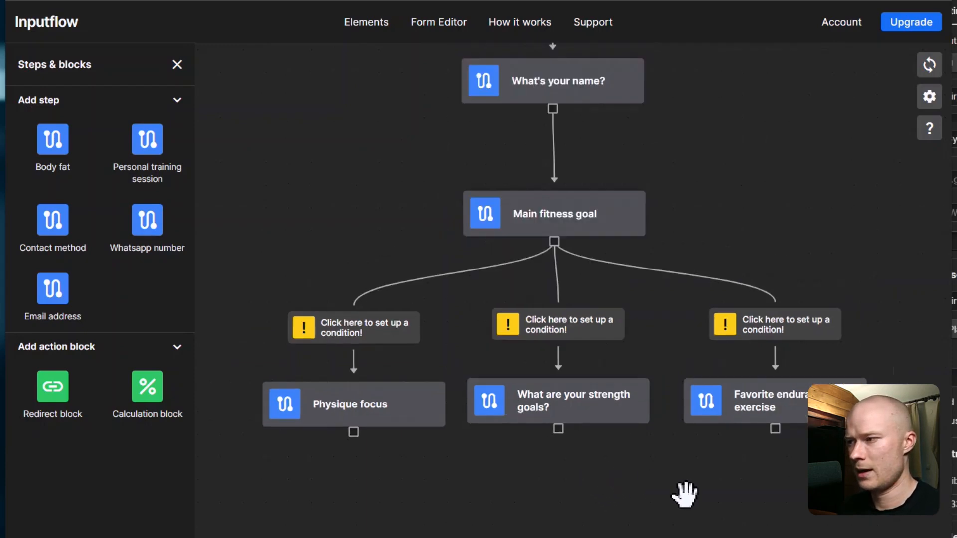
pyautogui.scroll(1, 686, 496)
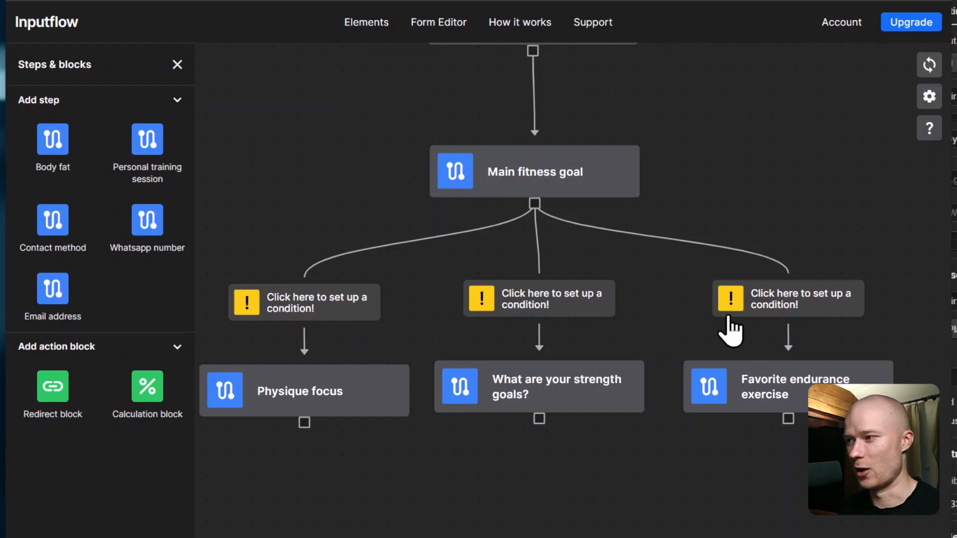
pyautogui.moveTo(719, 536); pyautogui.dragTo(710, 523)
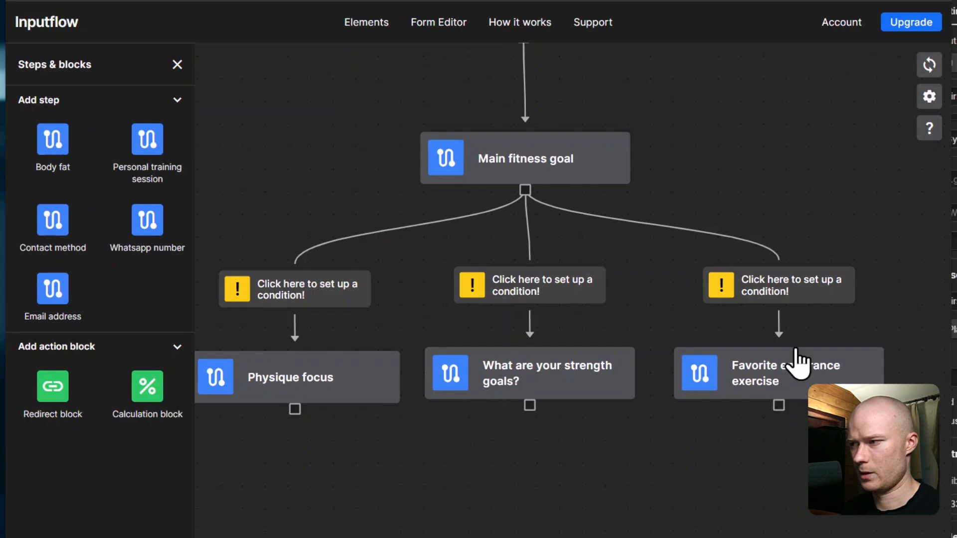
# Step: Give the Favorite endurance exercise branch the condition Fitness goal is Endurance, then shrink Inputflow
pyautogui.click(799, 289)
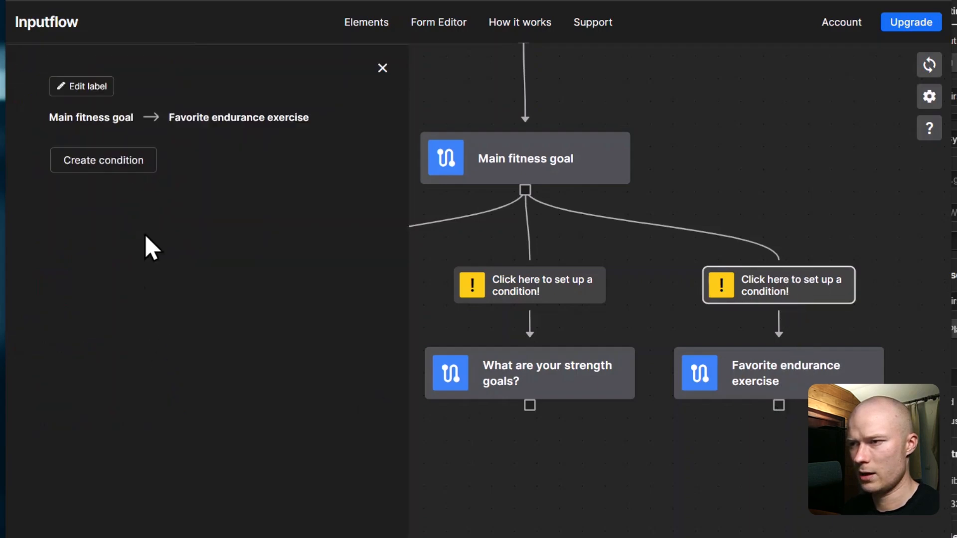
pyautogui.click(105, 166)
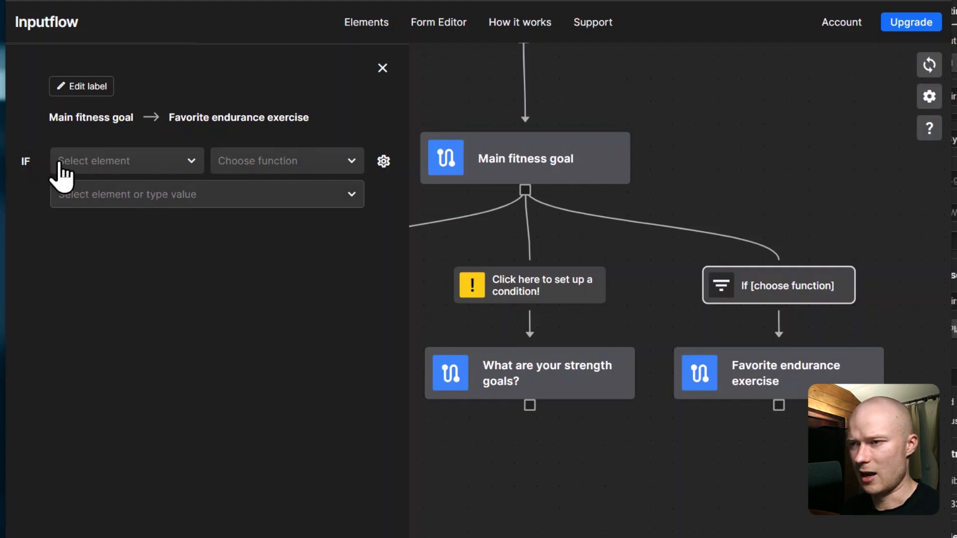
pyautogui.click(189, 164)
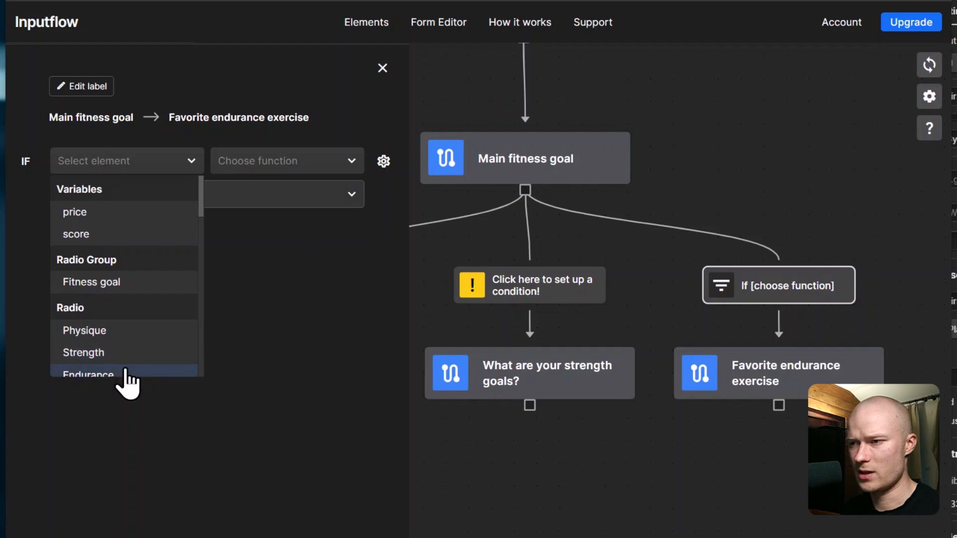
pyautogui.click(126, 284)
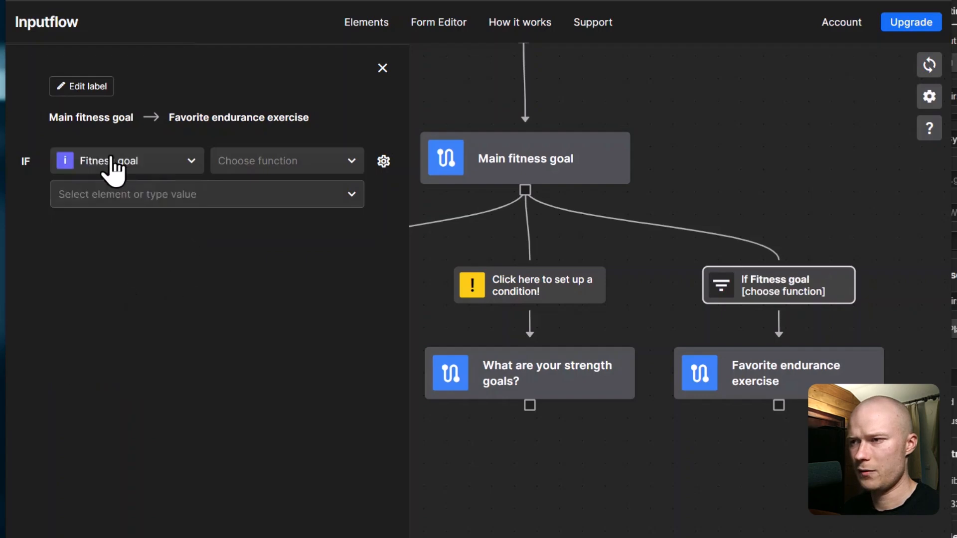
pyautogui.click(289, 167)
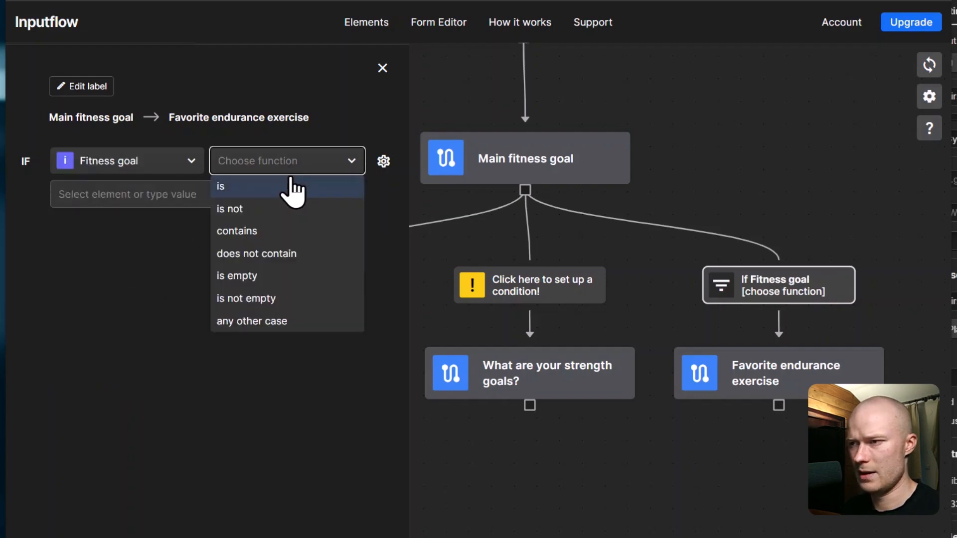
pyautogui.click(281, 185)
pyautogui.click(353, 200)
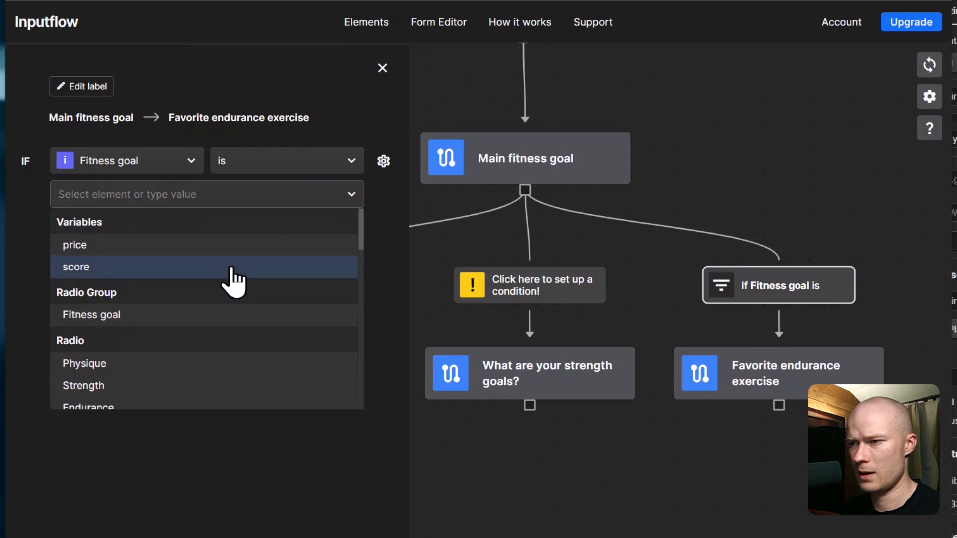
pyautogui.scroll(-2, 122, 391)
pyautogui.click(122, 332)
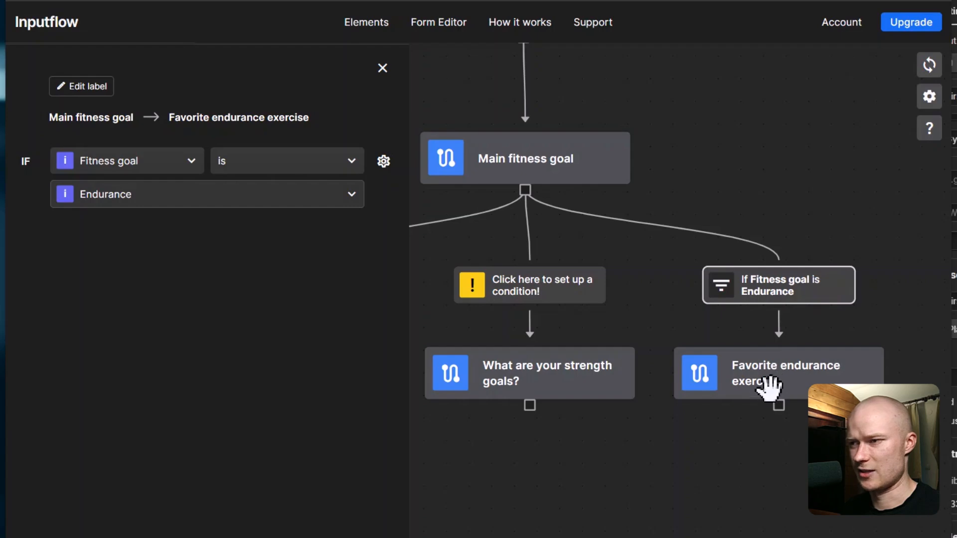
pyautogui.click(383, 67)
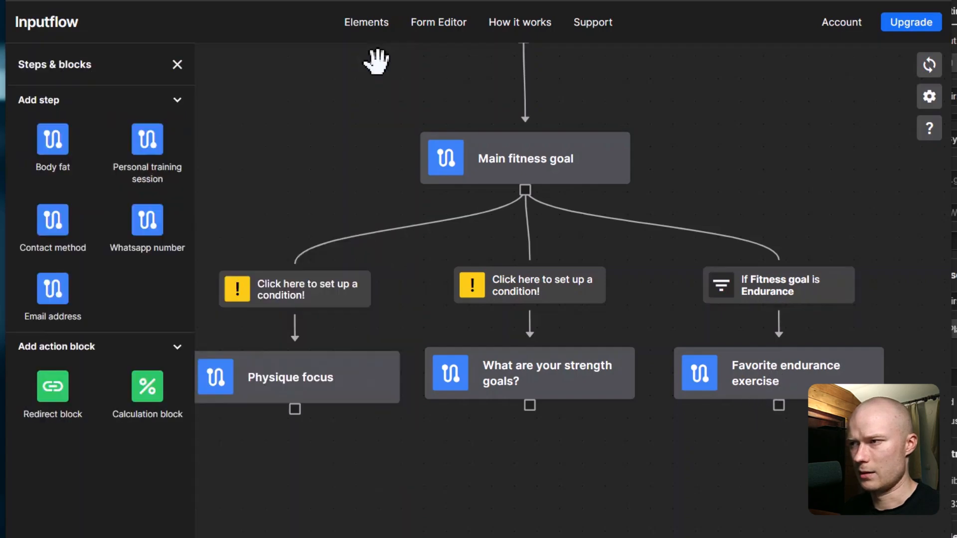
pyautogui.click(369, 33)
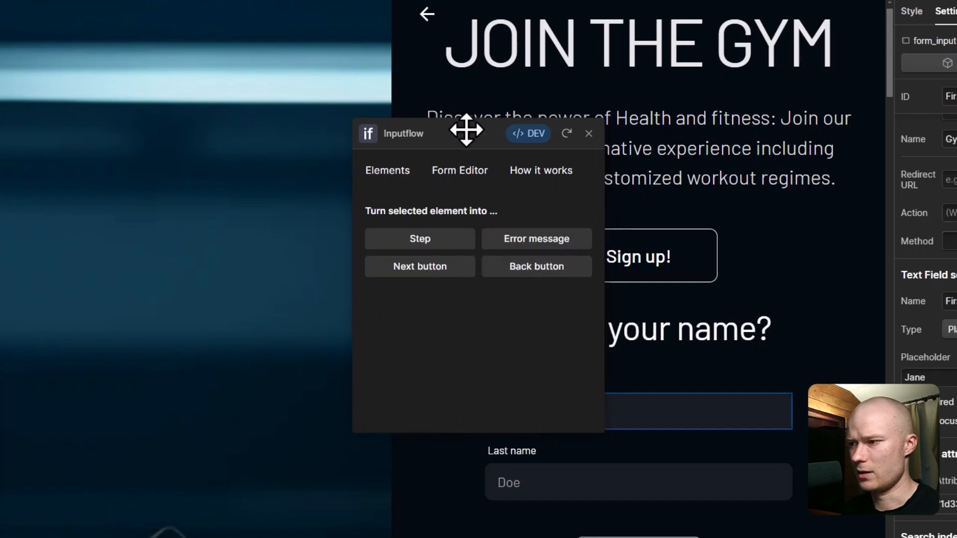
pyautogui.moveTo(466, 130); pyautogui.dragTo(209, 94)
pyautogui.scroll(-8, 581, 309)
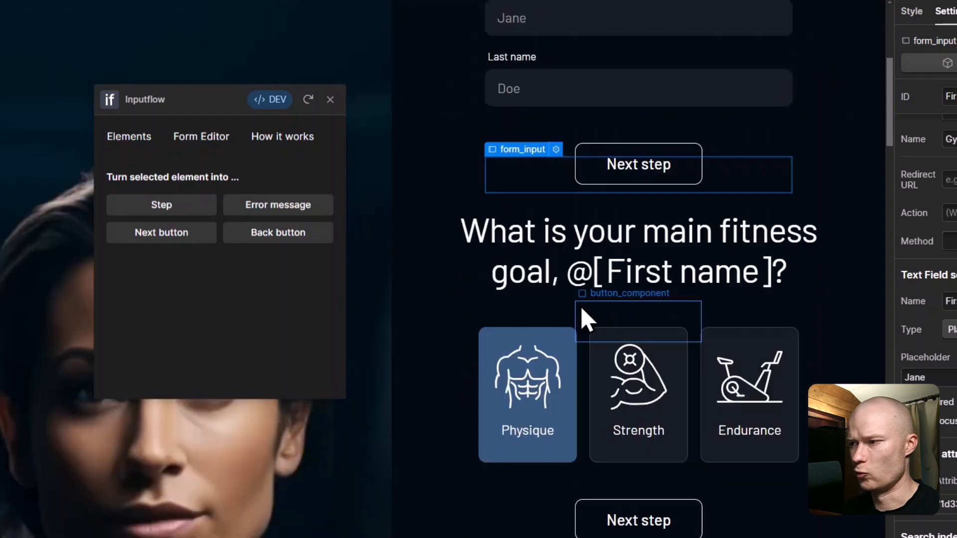
pyautogui.click(602, 373)
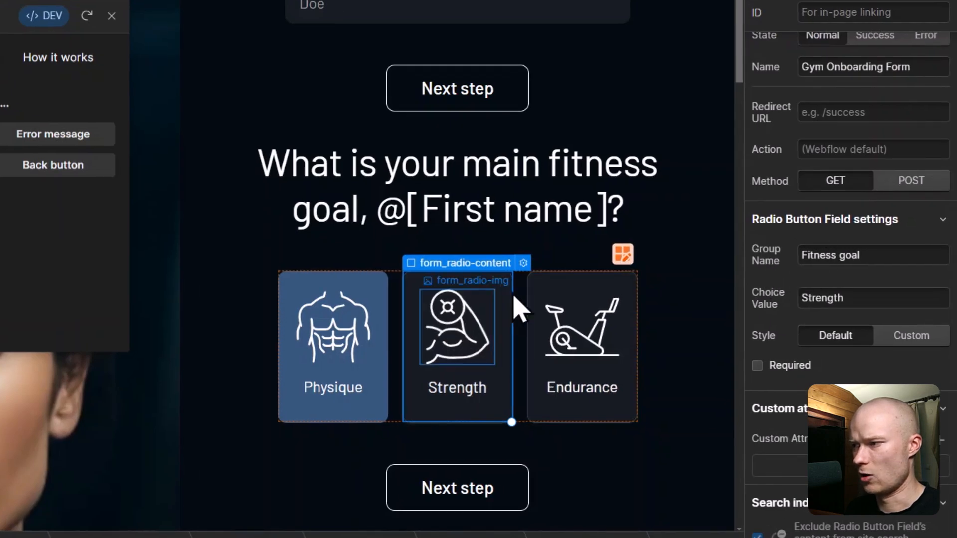
pyautogui.click(540, 299)
pyautogui.scroll(-3, 804, 324)
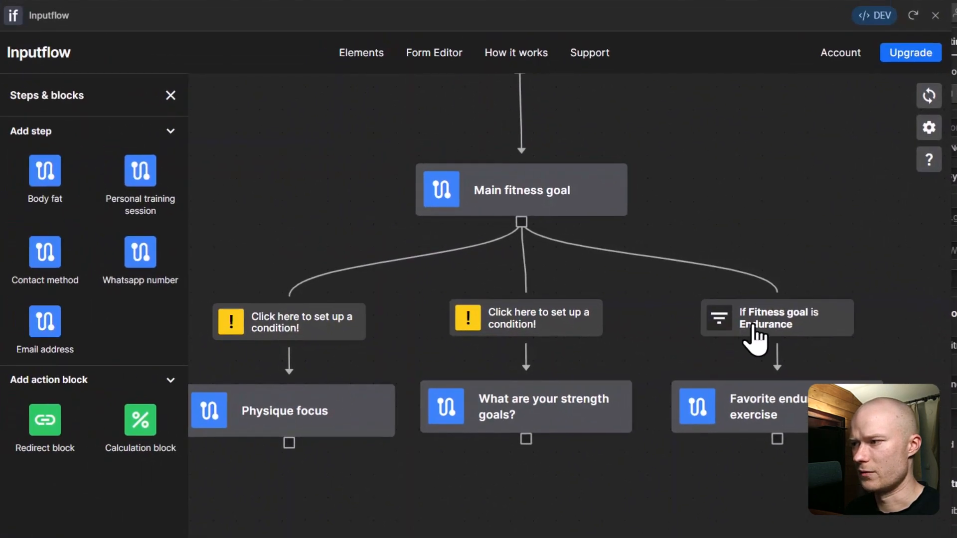
# Step: Check the endurance condition, then make the strength goals branch require Fitness goal is Strength
pyautogui.click(753, 321)
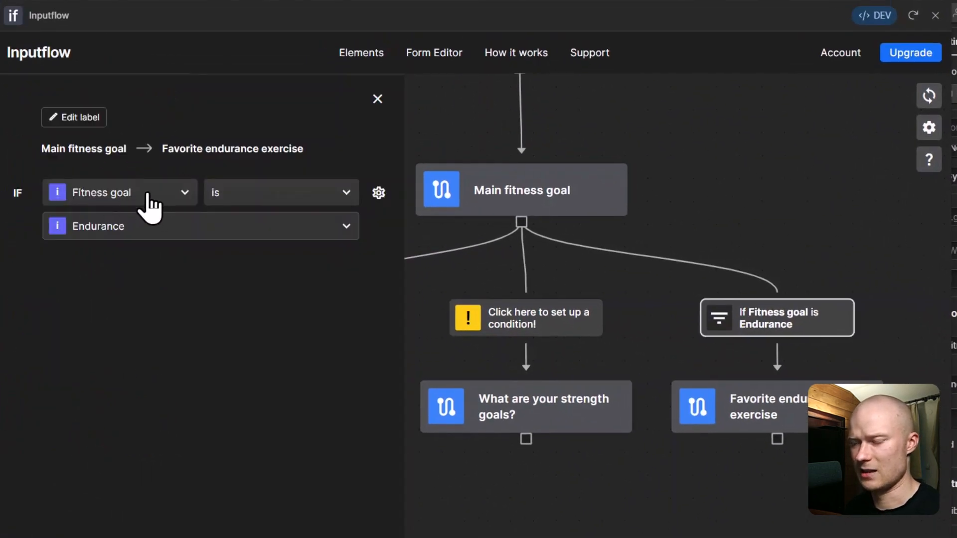
pyautogui.click(378, 100)
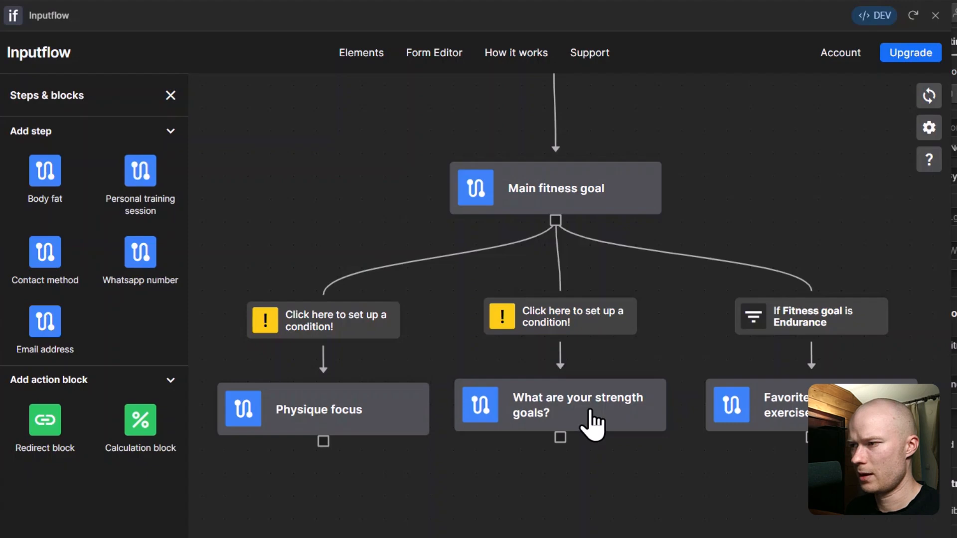
pyautogui.click(590, 318)
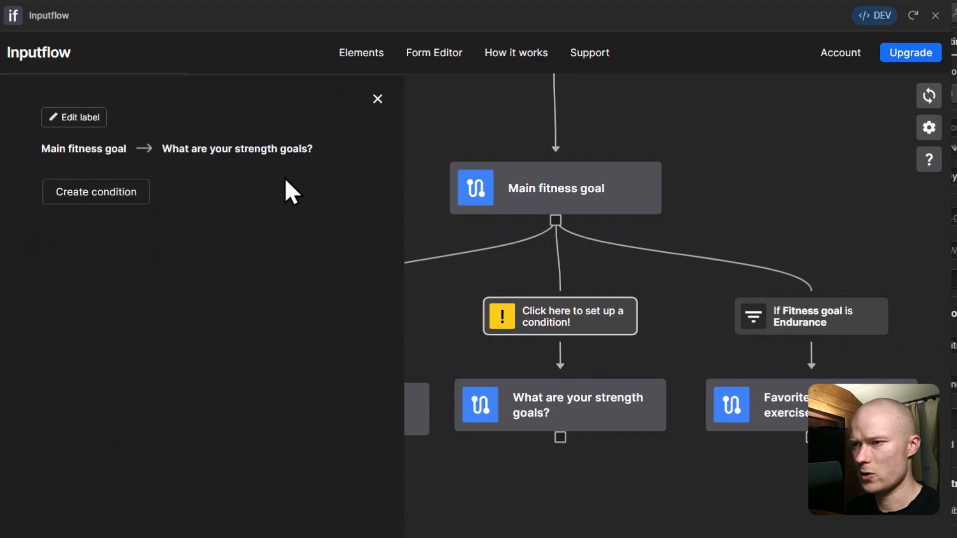
pyautogui.click(118, 202)
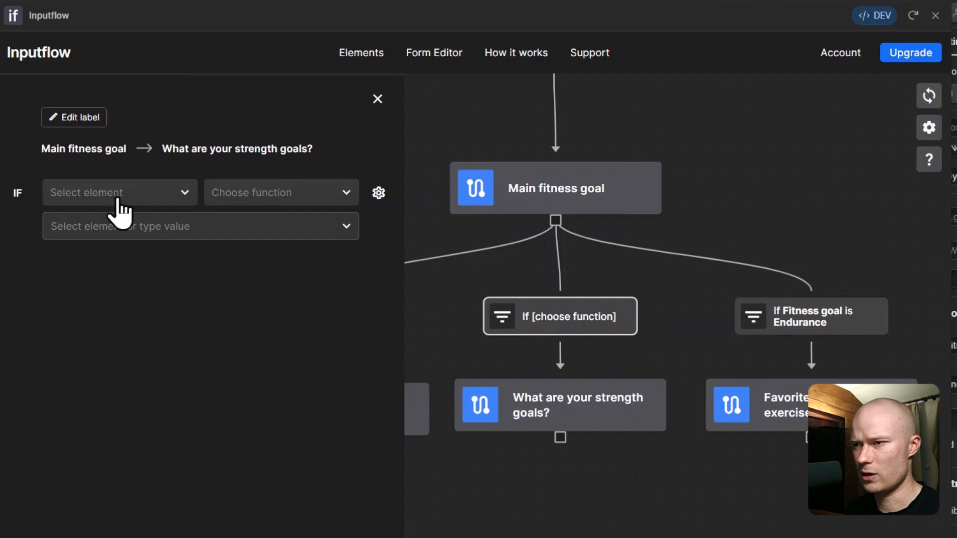
pyautogui.click(118, 200)
pyautogui.click(125, 316)
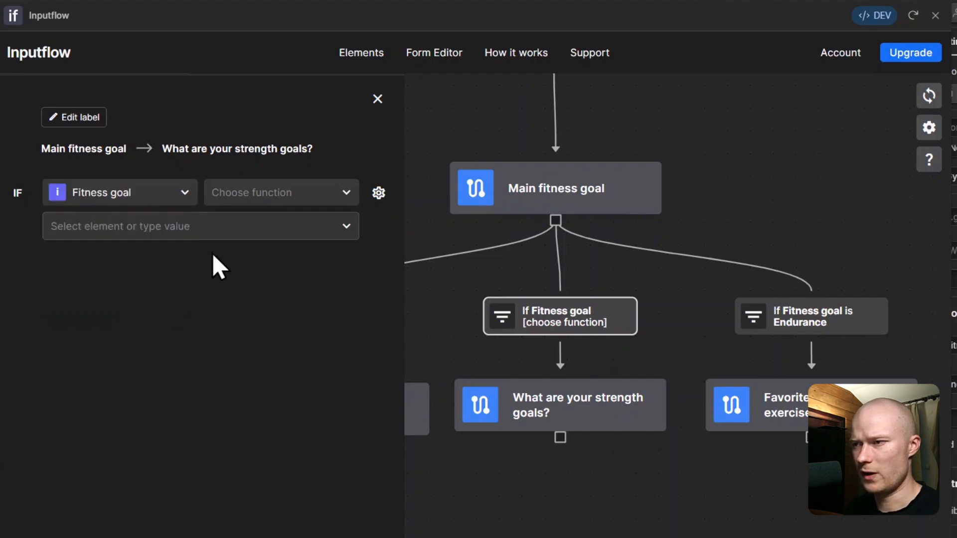
pyautogui.click(258, 212)
pyautogui.click(259, 219)
pyautogui.click(345, 229)
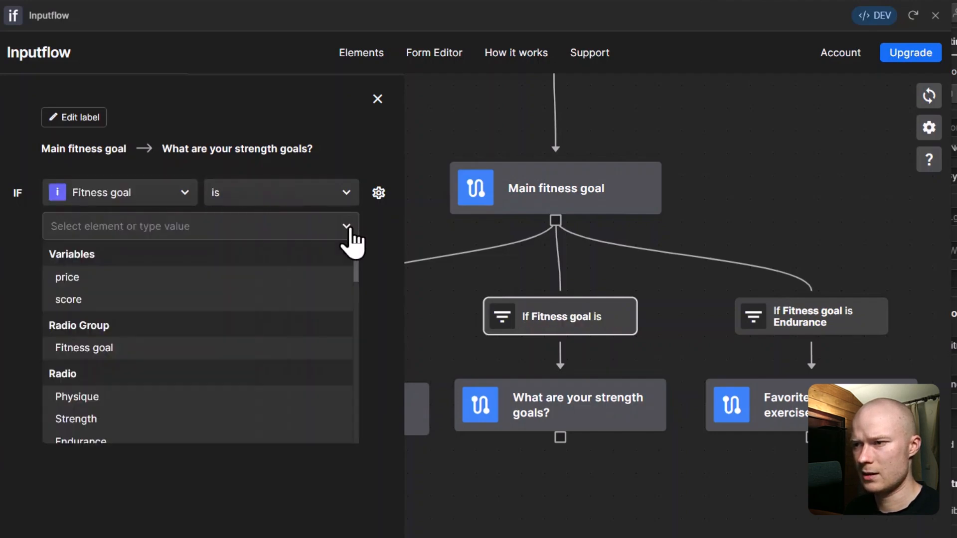
pyautogui.scroll(-2, 177, 379)
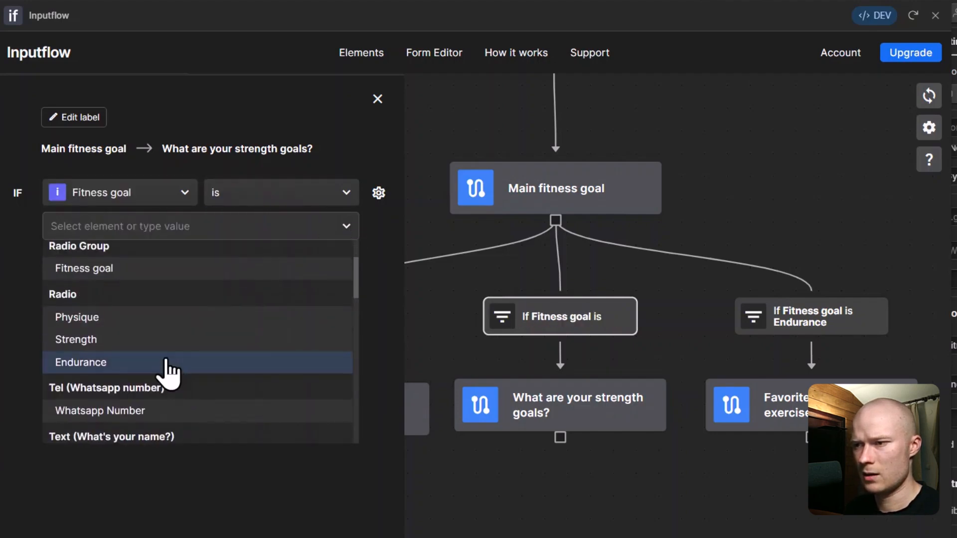
pyautogui.click(131, 344)
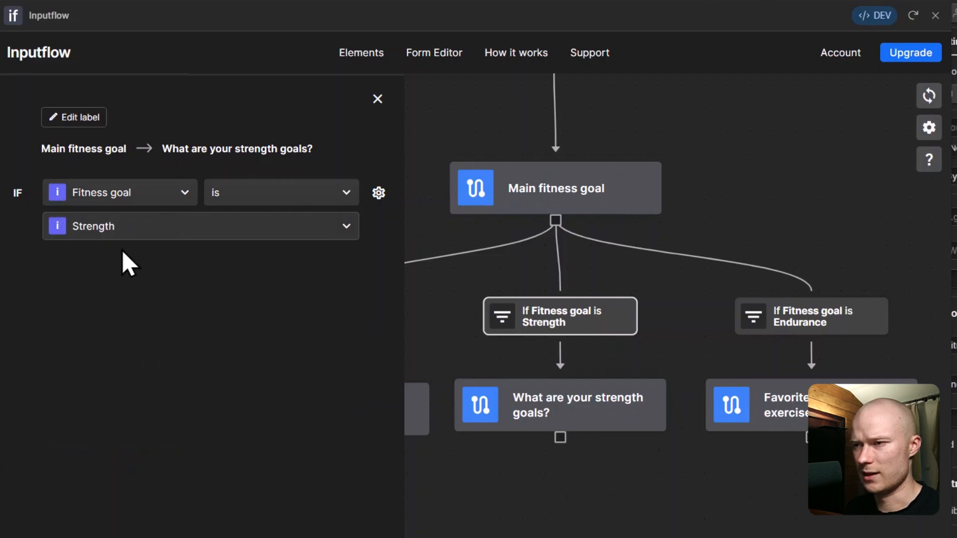
pyautogui.click(377, 99)
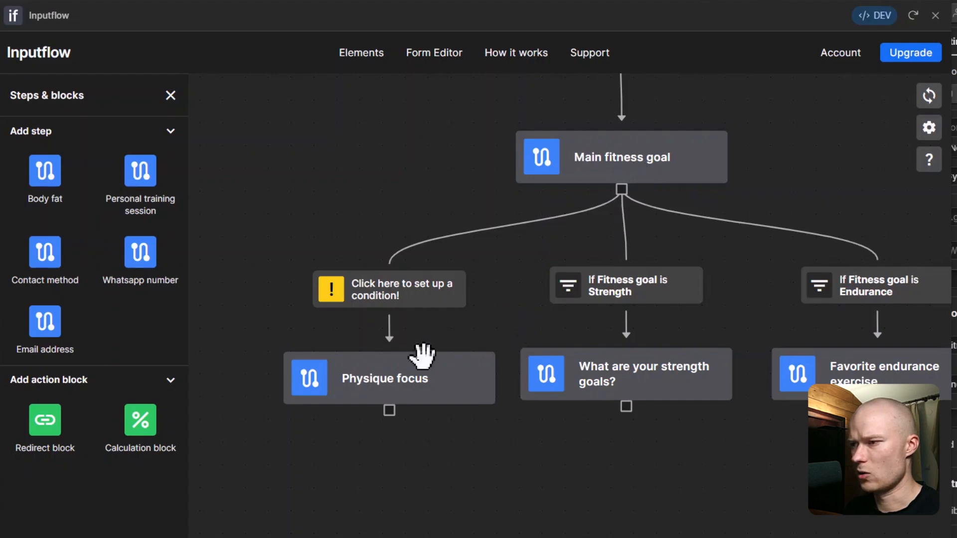
# Step: Make the Physique focus branch require Fitness goal is Physique
pyautogui.click(403, 299)
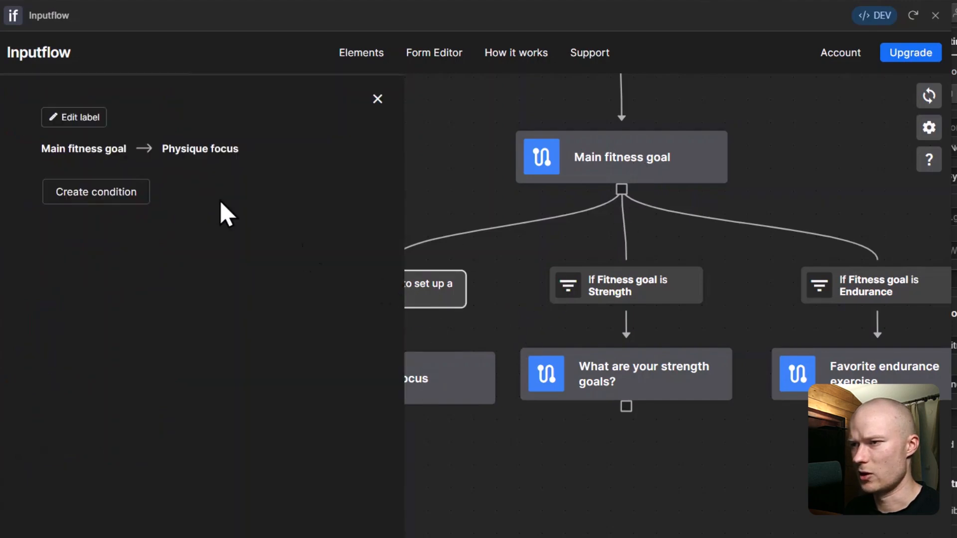
pyautogui.click(112, 195)
pyautogui.click(137, 195)
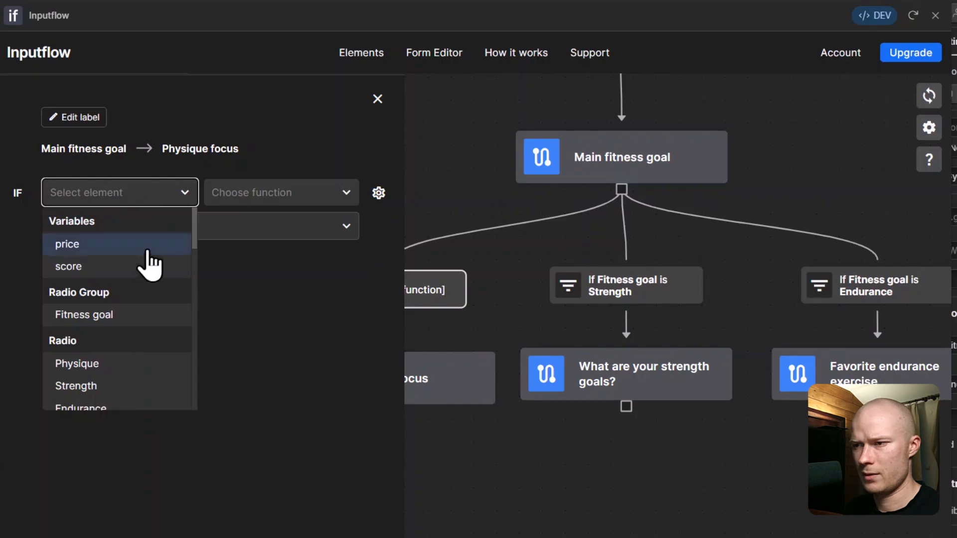
pyautogui.click(123, 321)
pyautogui.click(261, 194)
pyautogui.click(264, 215)
pyautogui.click(343, 230)
pyautogui.click(148, 396)
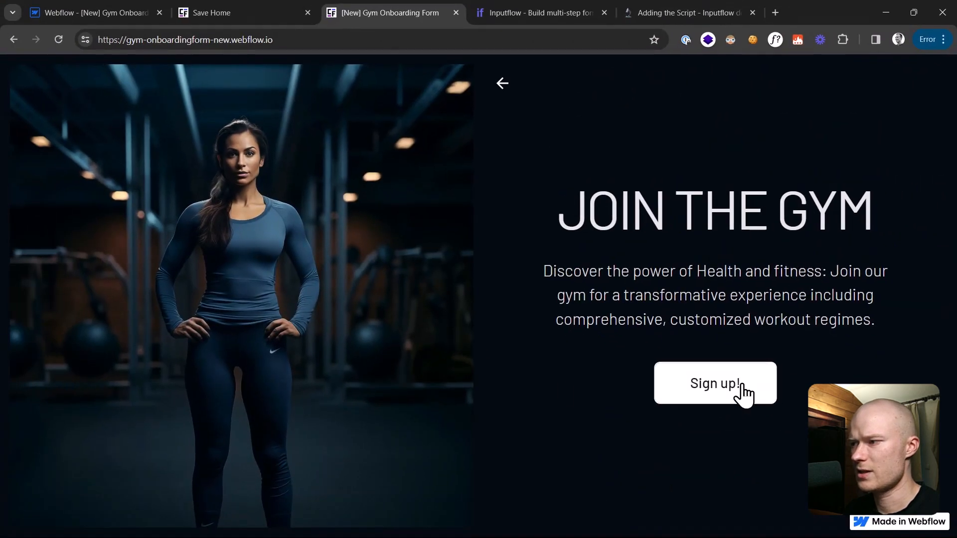
# Step: On the live form, confirm Endurance, Strength and Physique each lead to their own follow-up step
pyautogui.click(771, 411)
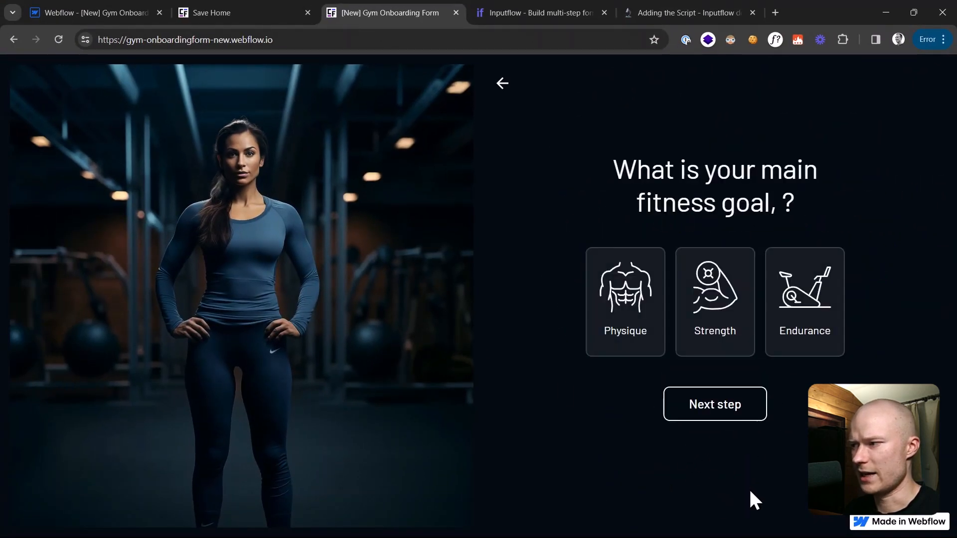
pyautogui.click(814, 331)
pyautogui.click(746, 418)
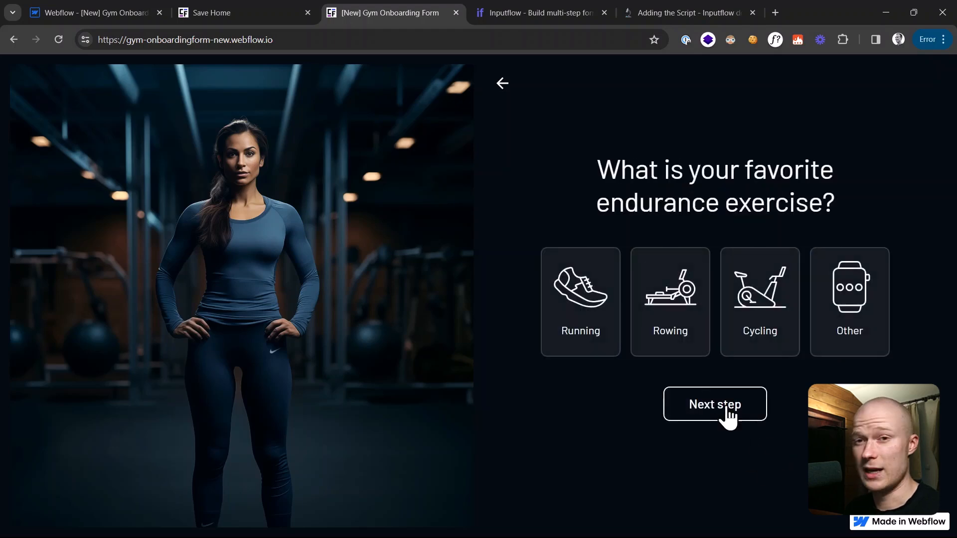
pyautogui.click(504, 84)
pyautogui.click(726, 333)
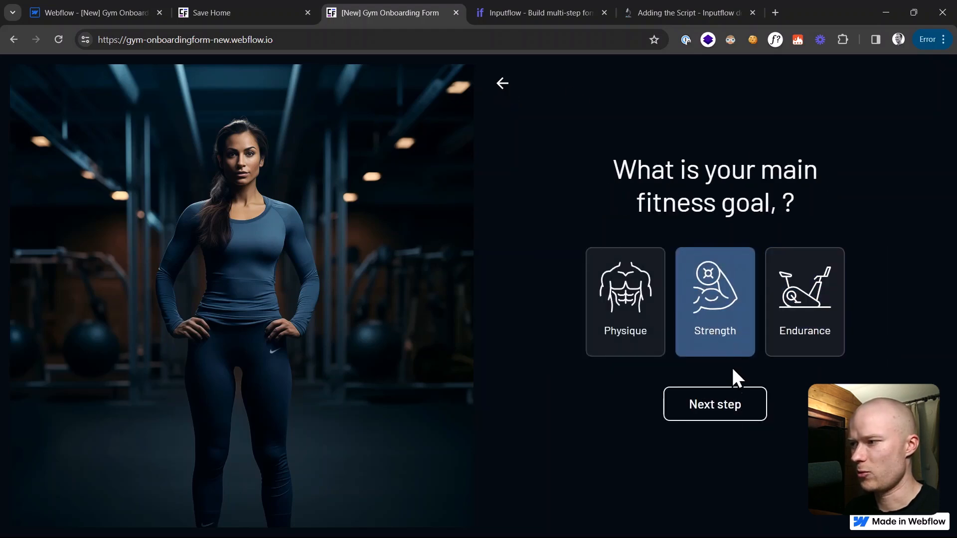
pyautogui.click(730, 406)
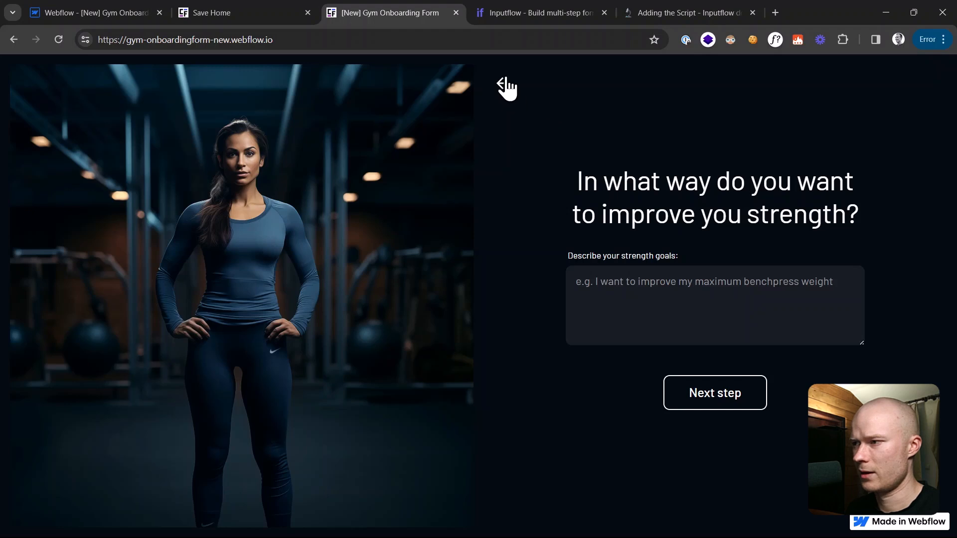
pyautogui.click(505, 85)
pyautogui.click(643, 342)
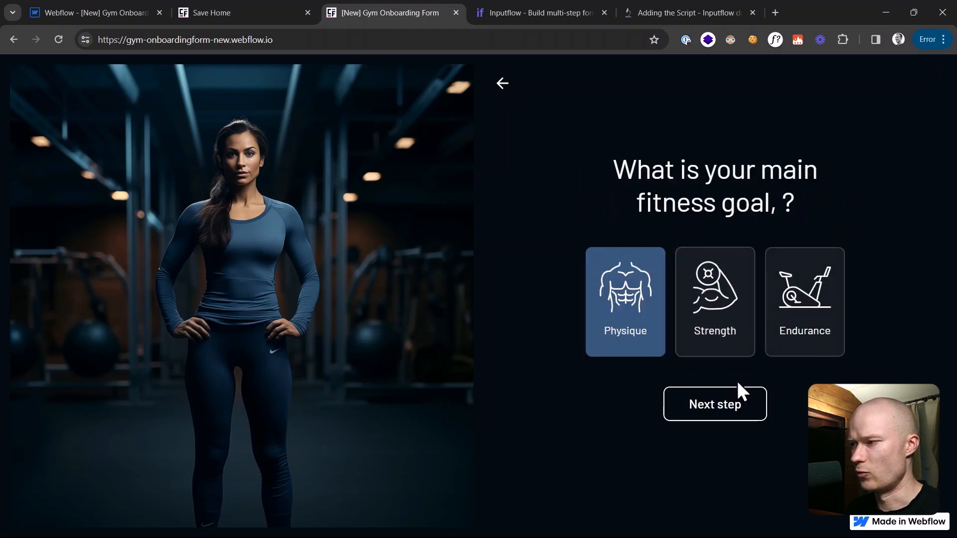
pyautogui.click(722, 410)
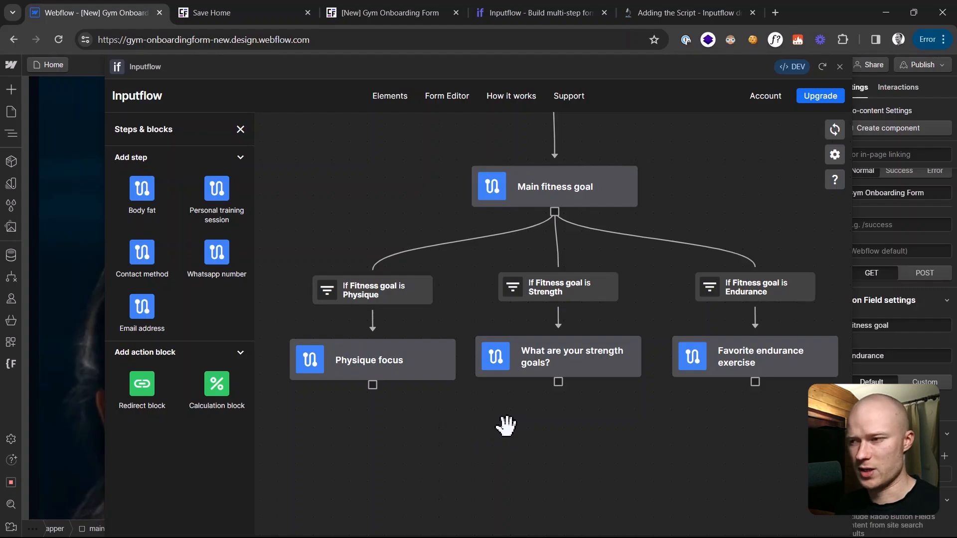
# Step: Reopen the Physique focus condition and review the comparison operators, keeping is
pyautogui.click(421, 294)
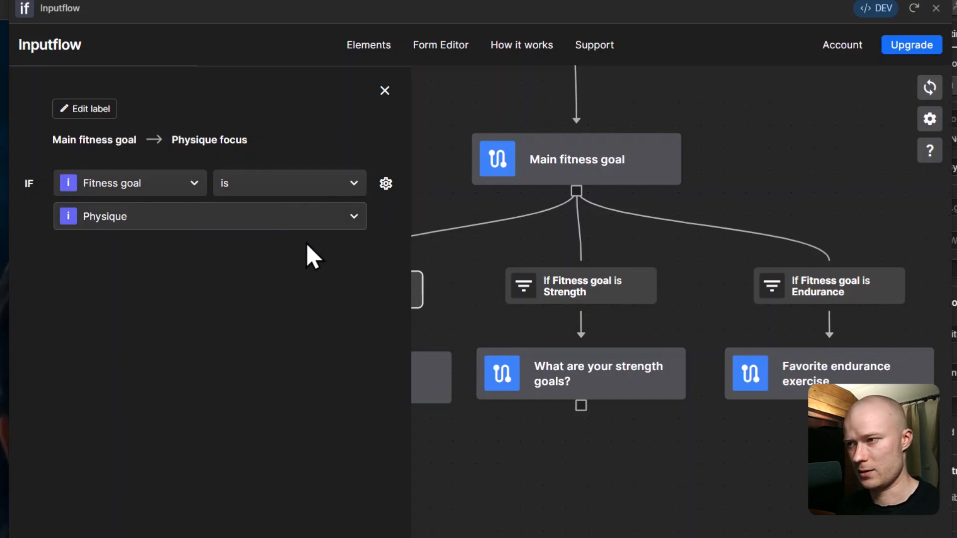
pyautogui.click(352, 187)
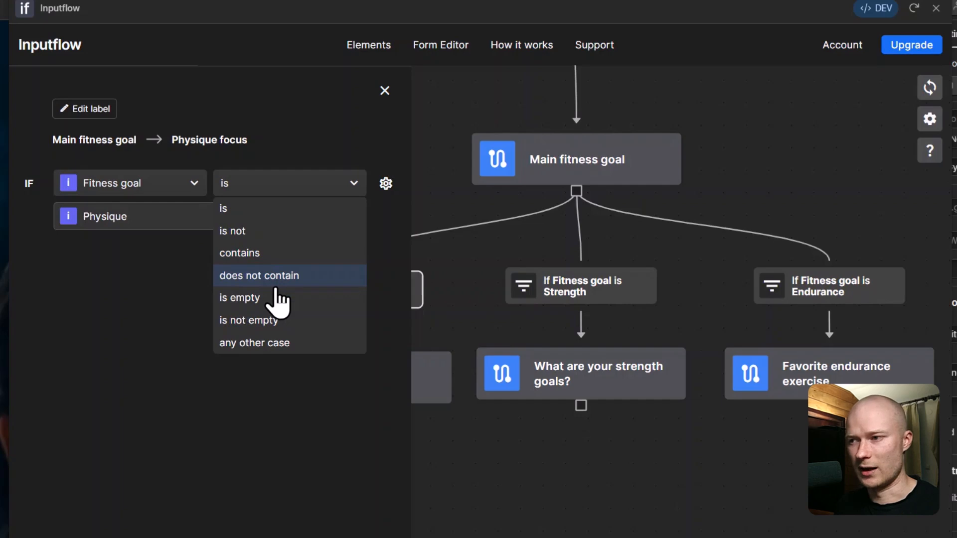
pyautogui.click(166, 290)
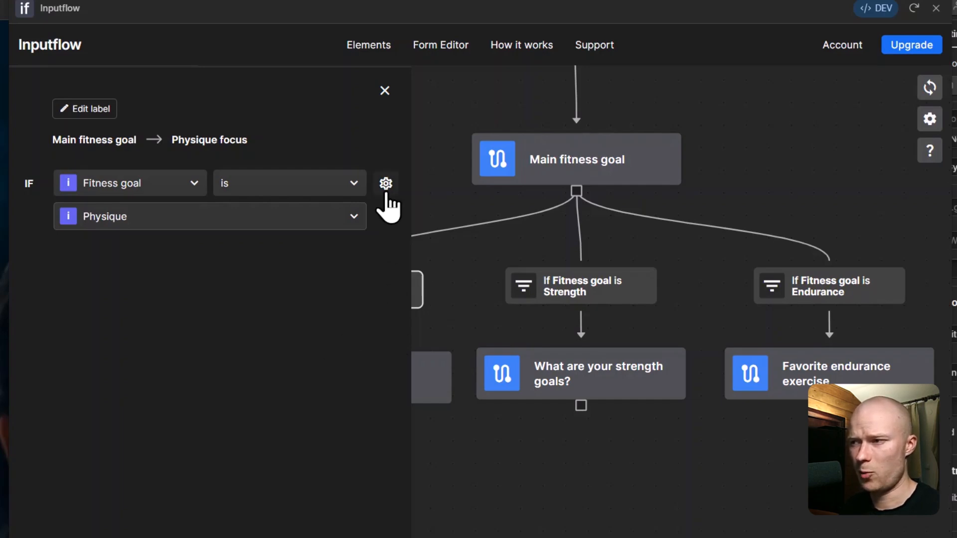
# Step: Add an empty AND row and an empty OR condition to the Physique condition
pyautogui.click(387, 185)
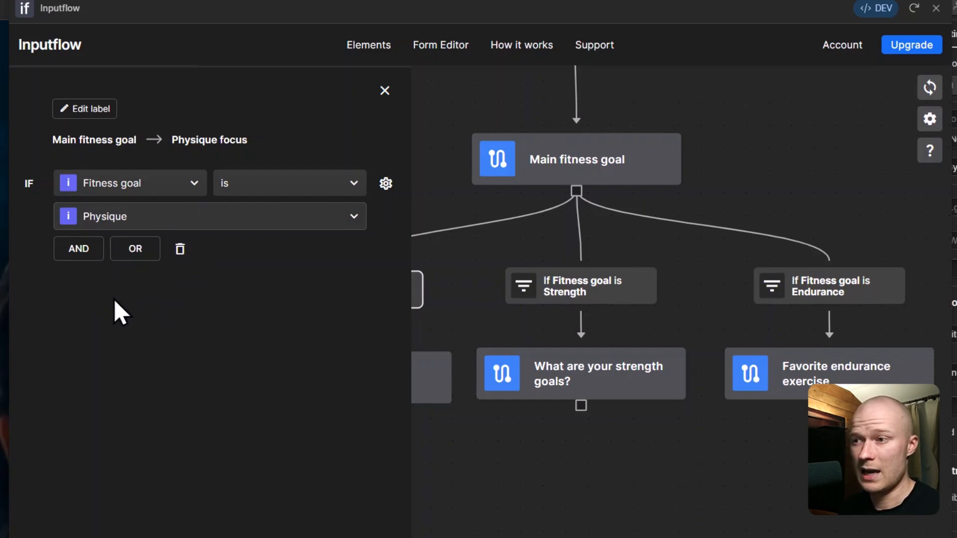
pyautogui.click(76, 254)
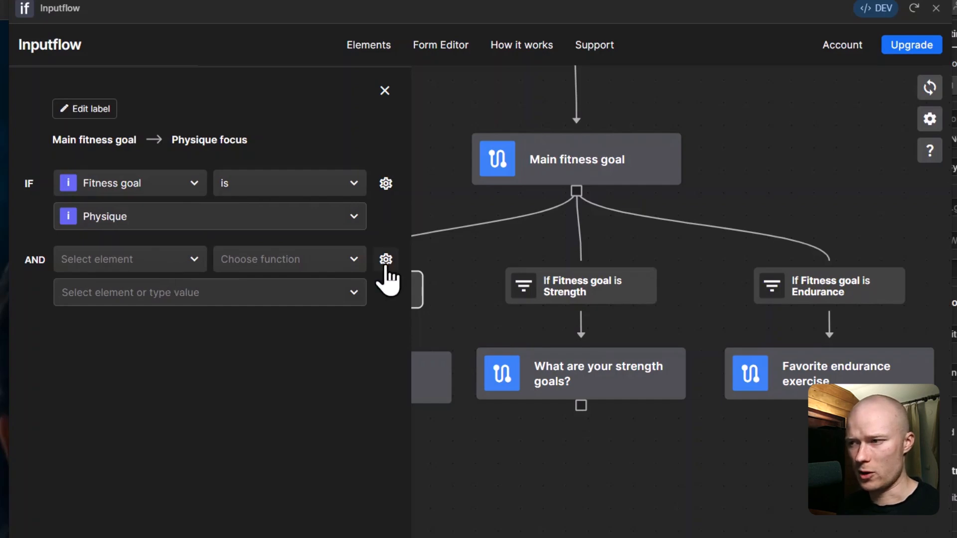
pyautogui.click(386, 260)
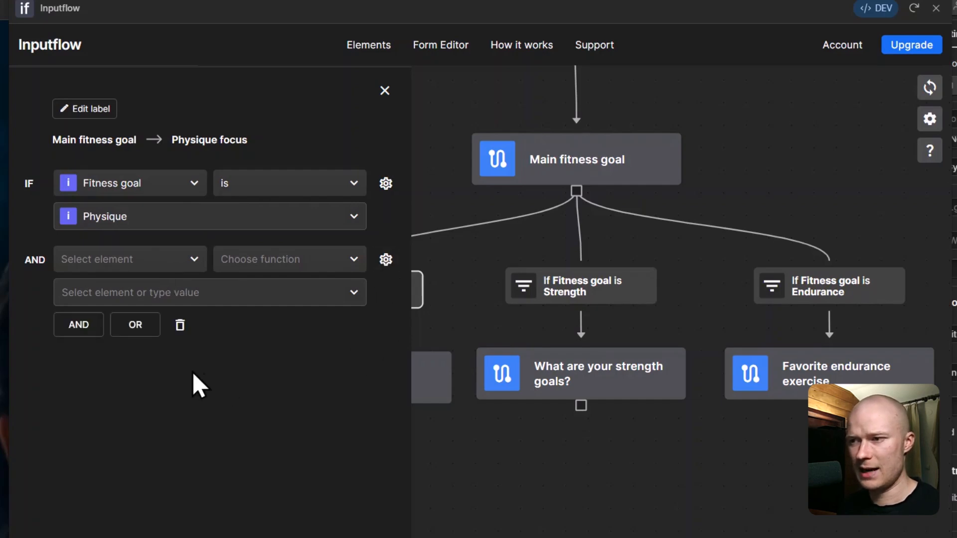
pyautogui.click(142, 327)
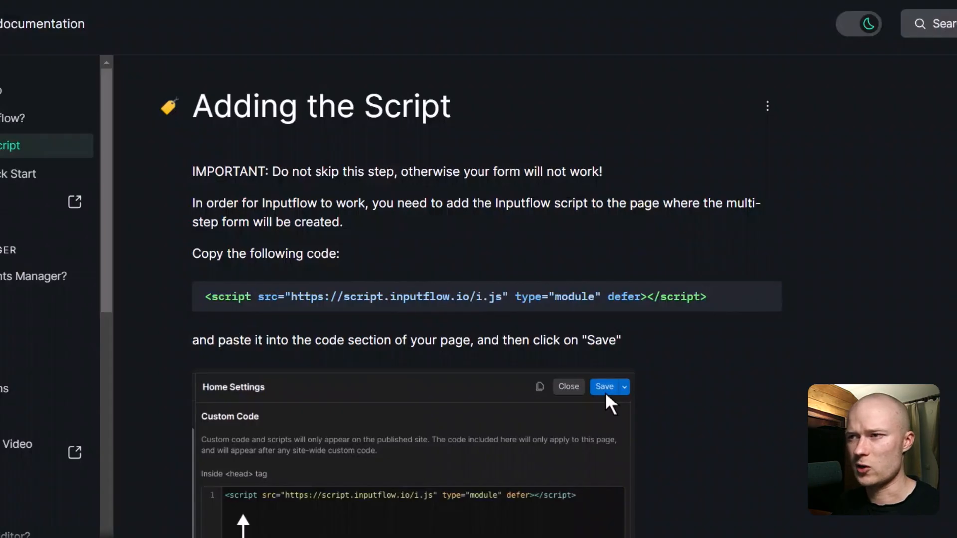
# Step: Browse the Form Editor docs, then delete the empty AND row from the Physique condition
pyautogui.scroll(-6, 25, 319)
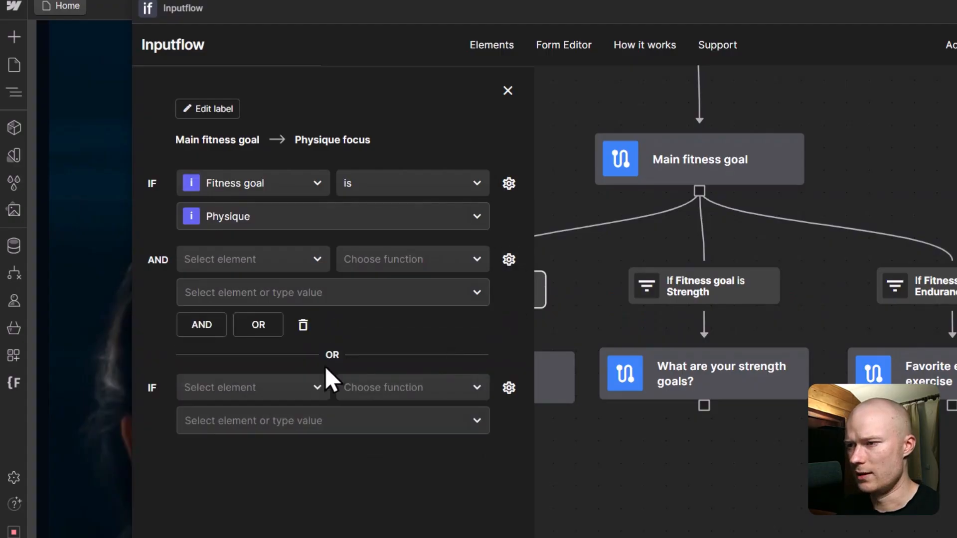
pyautogui.click(303, 325)
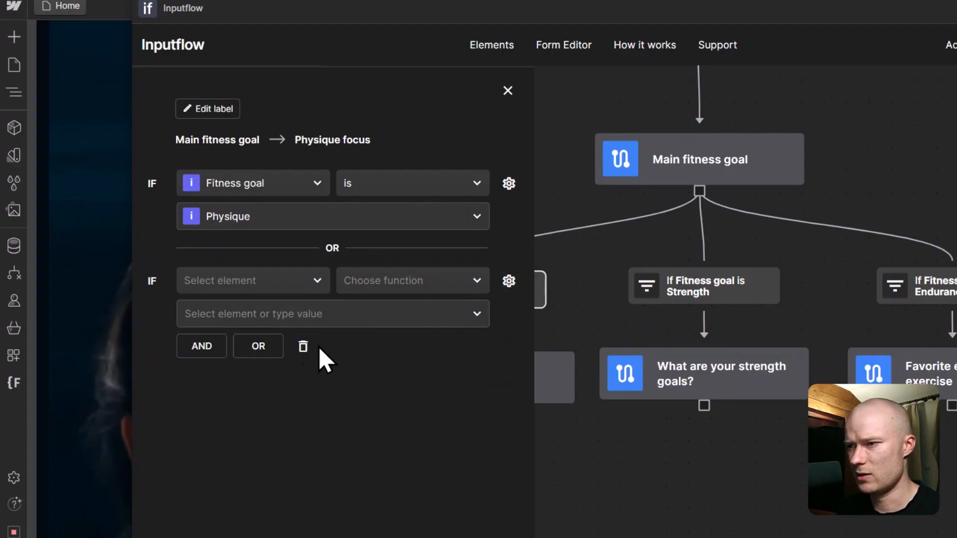
# Step: Delete the empty OR condition, close the condition editor and make room below the branches
pyautogui.click(305, 347)
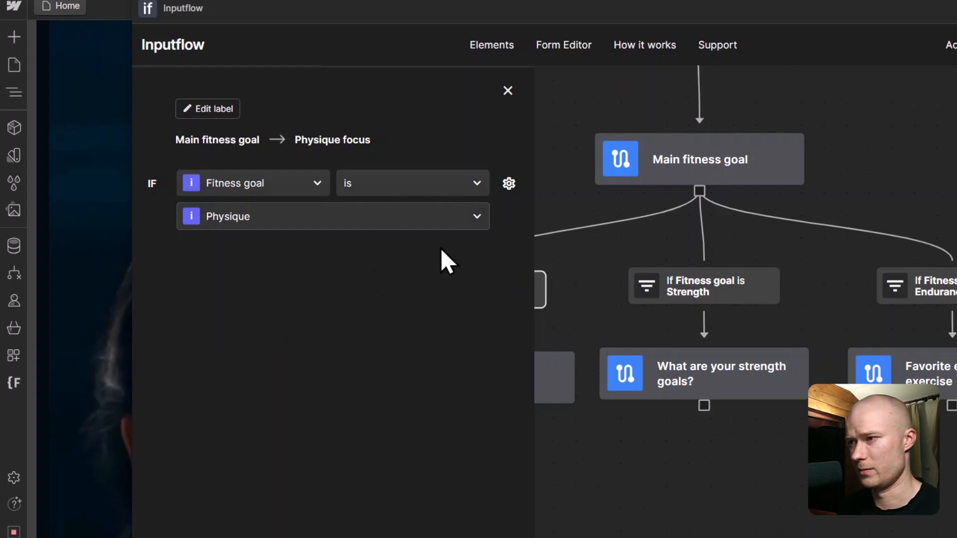
pyautogui.click(507, 90)
pyautogui.moveTo(481, 134); pyautogui.dragTo(443, 123)
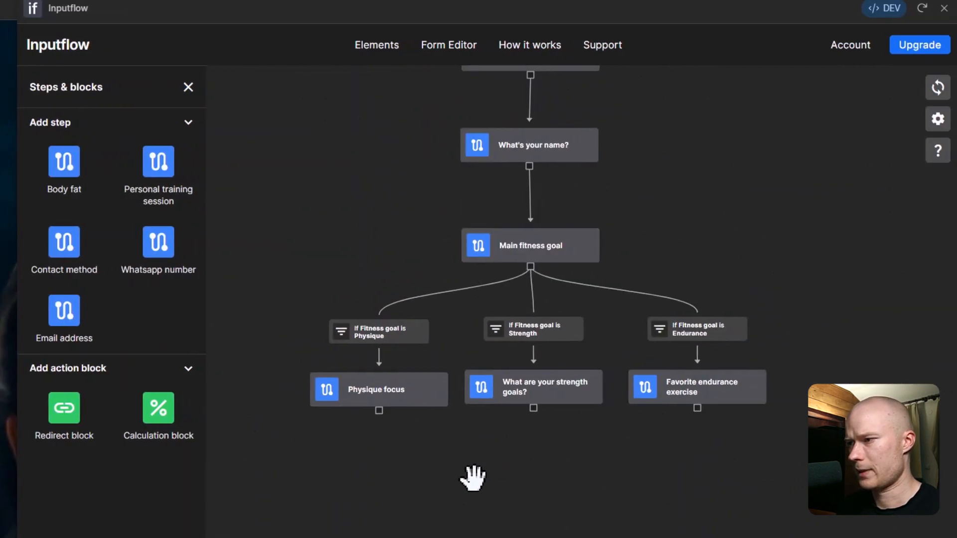
pyautogui.moveTo(473, 478); pyautogui.dragTo(485, 397)
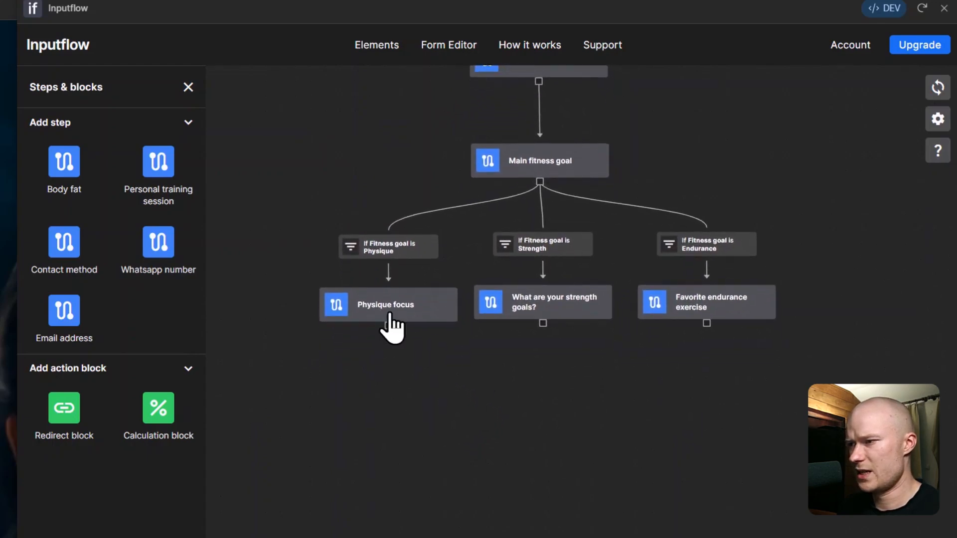
pyautogui.moveTo(518, 395); pyautogui.dragTo(515, 332)
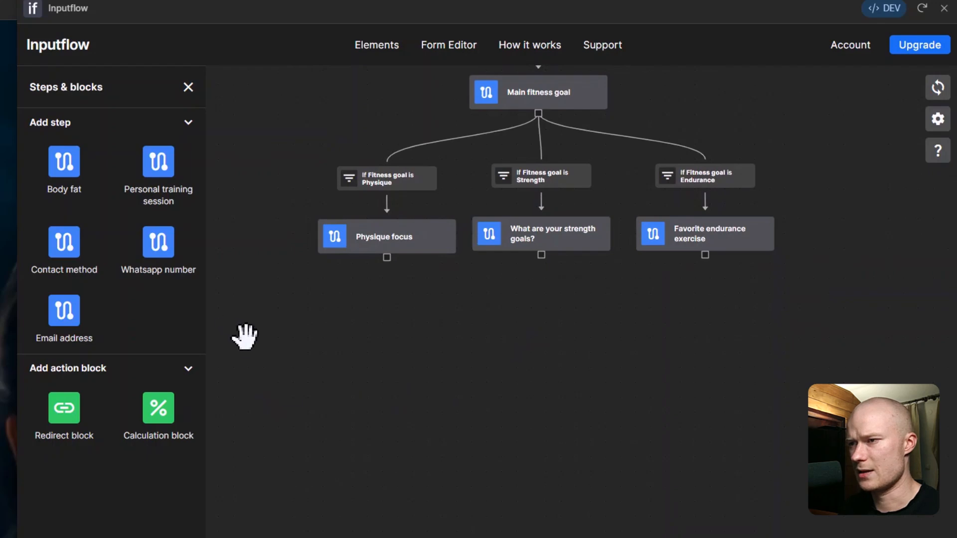
# Step: Add a Personal training session step and connect all three goal steps to it
pyautogui.moveTo(159, 163); pyautogui.dragTo(621, 398)
pyautogui.moveTo(705, 256); pyautogui.dragTo(560, 428)
pyautogui.scroll(2, 577, 460)
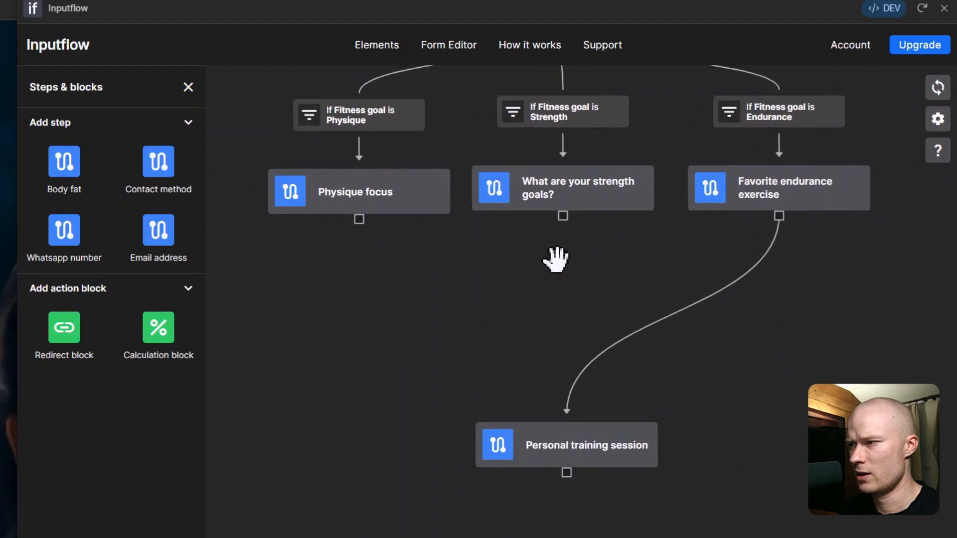
pyautogui.moveTo(567, 402); pyautogui.dragTo(568, 428)
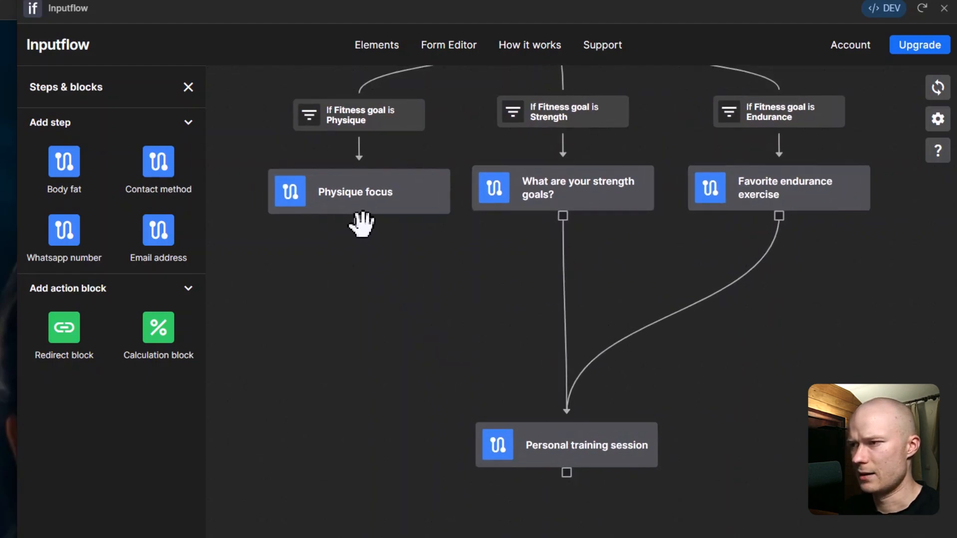
pyautogui.moveTo(360, 224); pyautogui.dragTo(556, 399)
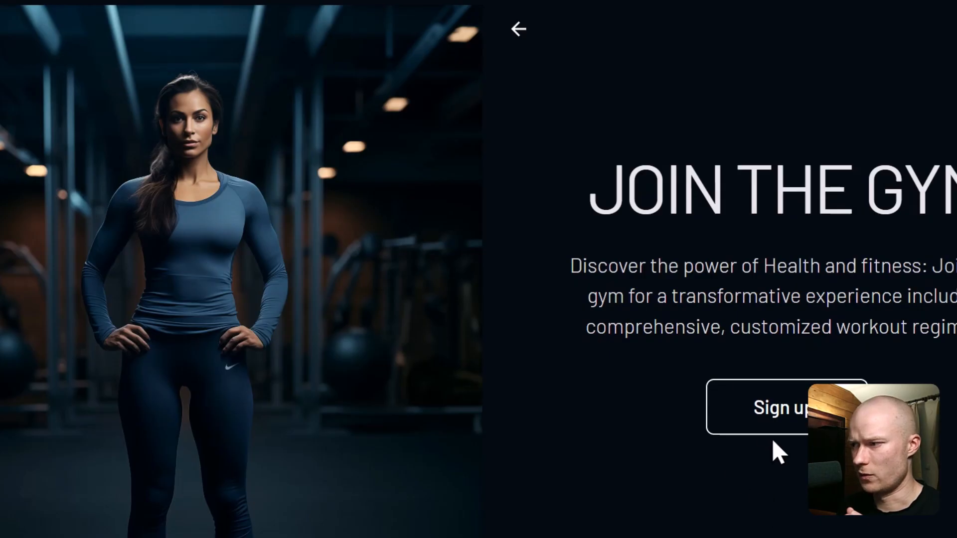
# Step: On the live form, enter a test first name, choose Physique and Lose weight, and pass the body fat question
pyautogui.click(773, 422)
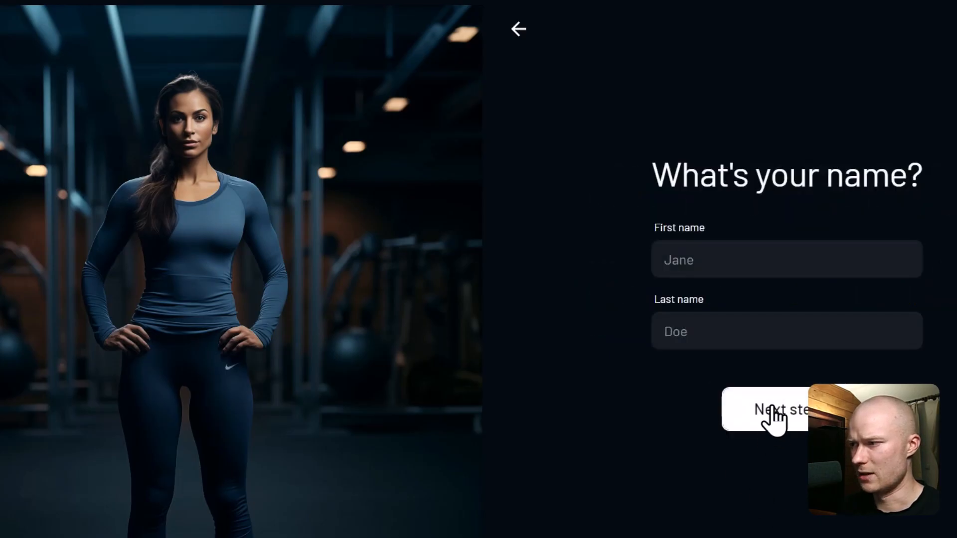
pyautogui.click(722, 259)
pyautogui.write('MikeTest')
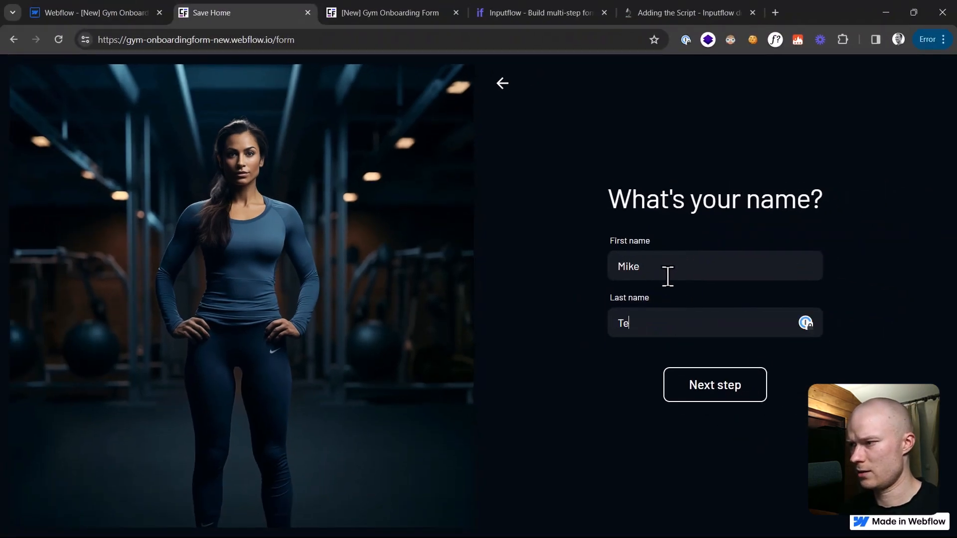
pyautogui.click(695, 388)
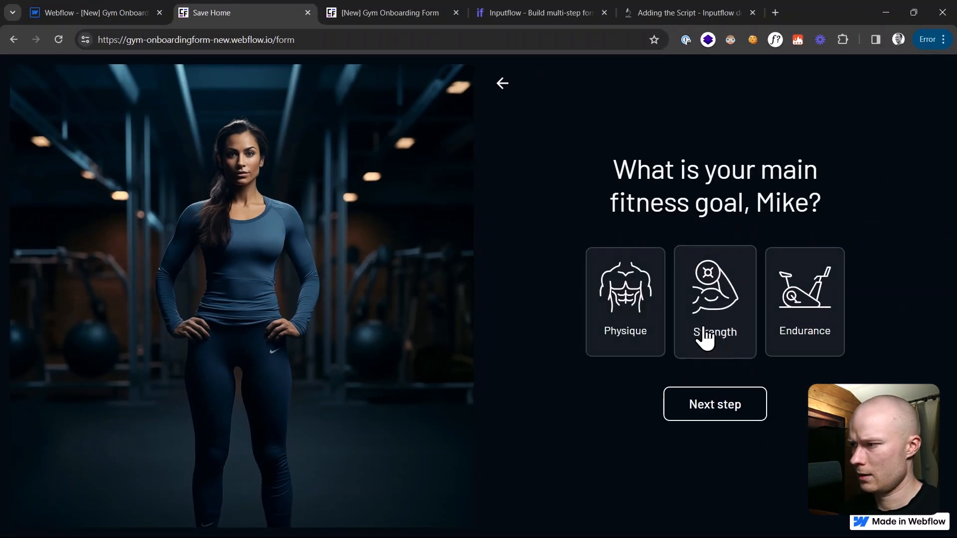
pyautogui.click(648, 329)
pyautogui.click(723, 405)
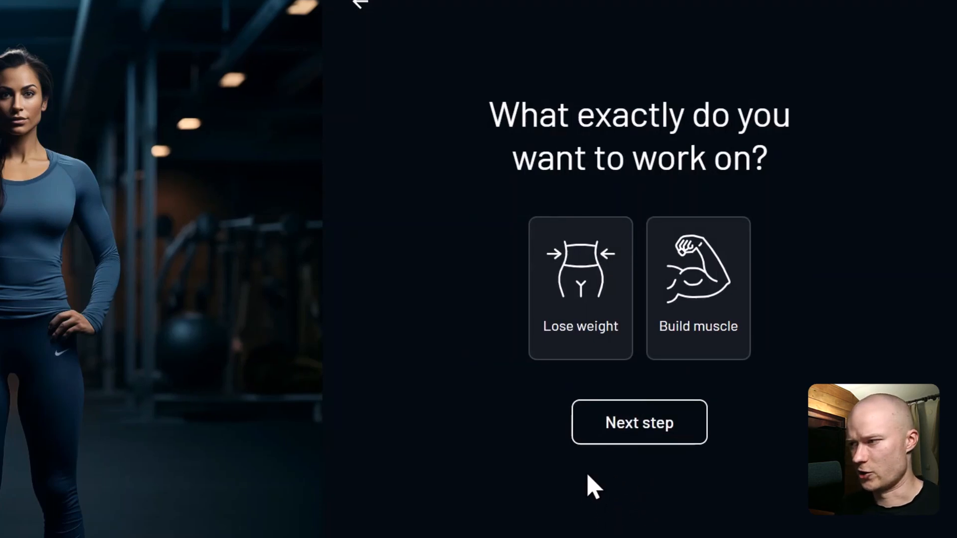
pyautogui.click(604, 315)
pyautogui.click(640, 439)
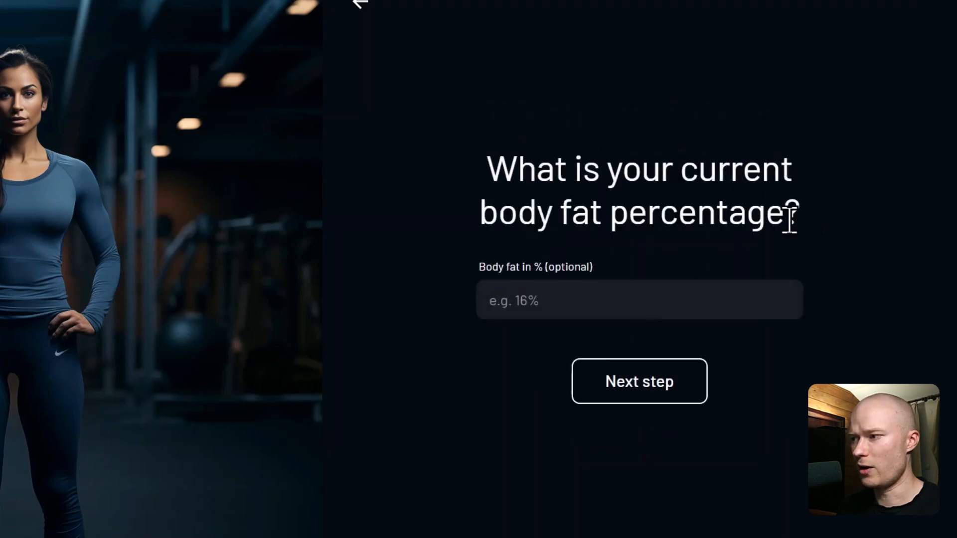
pyautogui.click(634, 368)
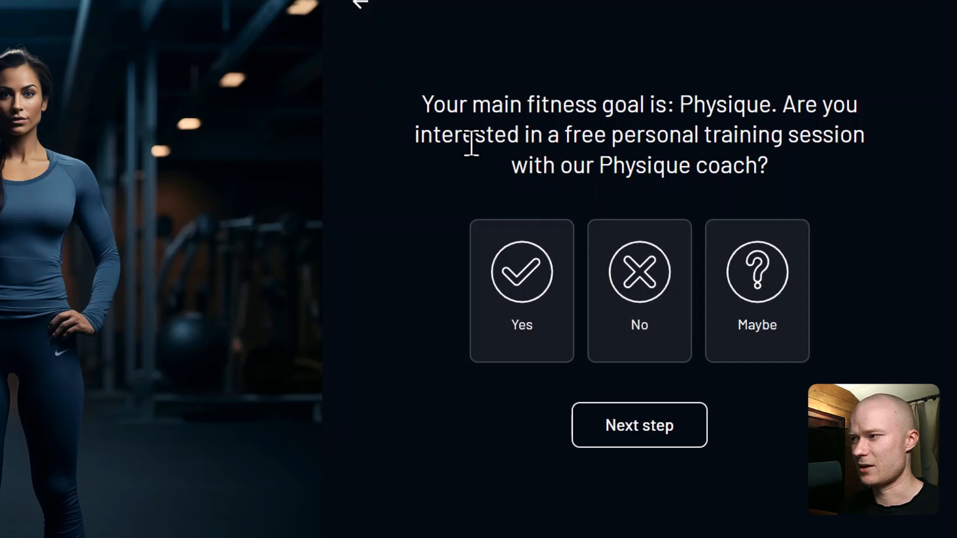
# Step: Go back two questions, switch the focus to Build muscle and continue to the Physique coach question
pyautogui.click(362, 6)
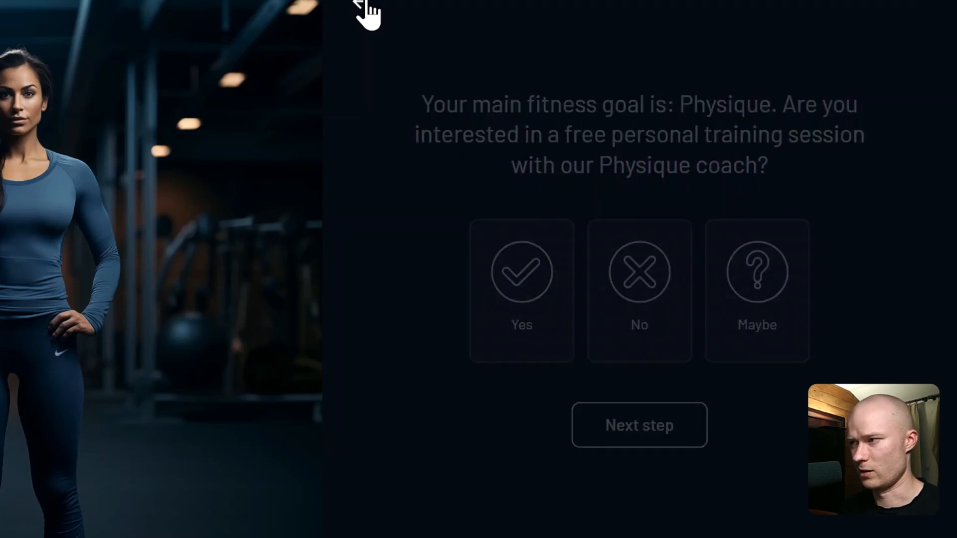
pyautogui.click(359, 6)
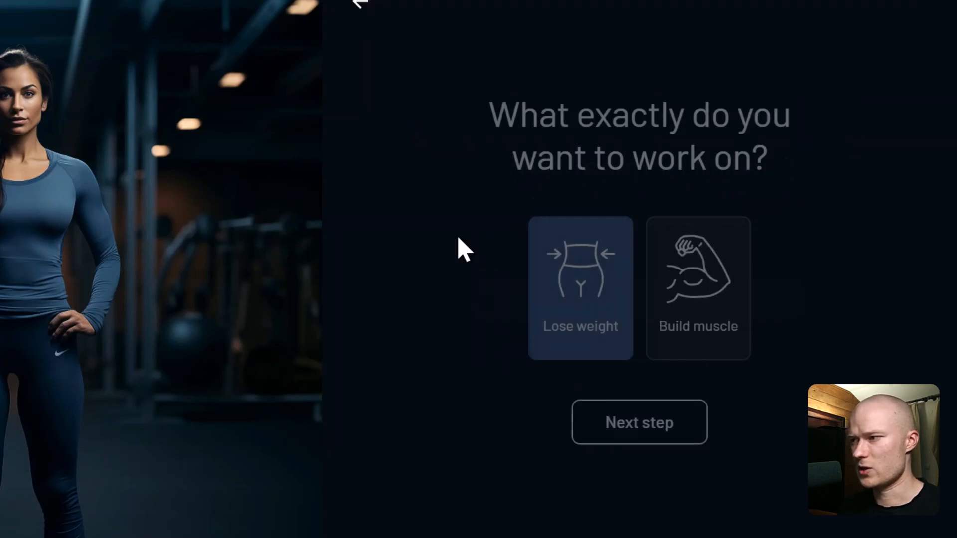
pyautogui.click(717, 315)
pyautogui.click(615, 422)
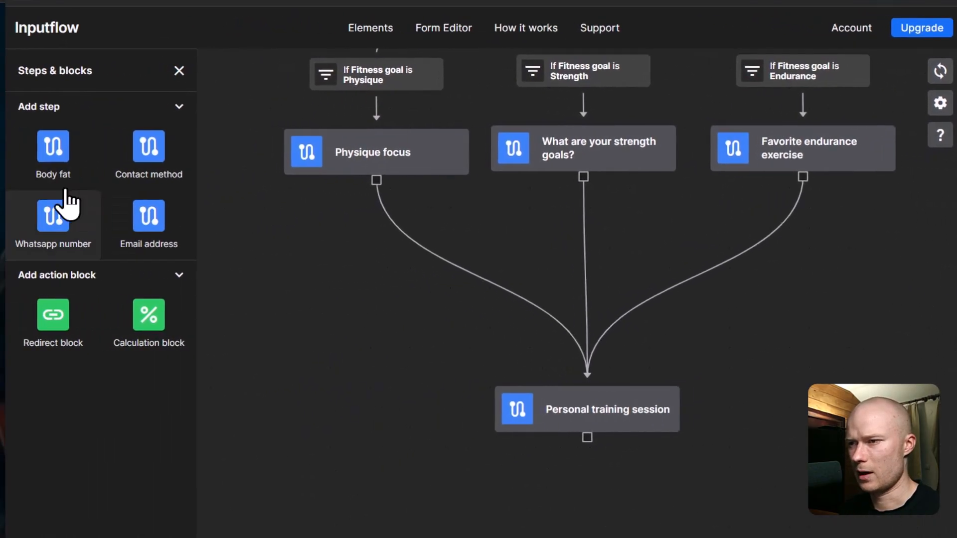
# Step: Add a Body fat step below Physique focus and connect Physique focus to it
pyautogui.moveTo(298, 312); pyautogui.dragTo(298, 311)
pyautogui.moveTo(355, 386); pyautogui.dragTo(433, 361)
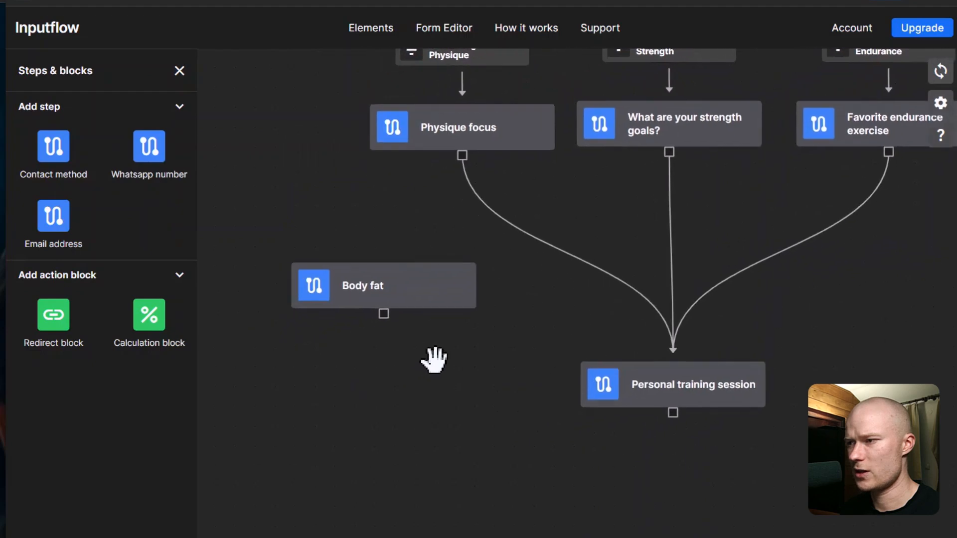
pyautogui.moveTo(410, 294); pyautogui.dragTo(377, 317)
pyautogui.moveTo(462, 155)
pyautogui.mouseDown()
pyautogui.moveTo(424, 202)
pyautogui.moveTo(365, 319)
pyautogui.moveTo(382, 307)
pyautogui.mouseUp()
pyautogui.moveTo(365, 241); pyautogui.dragTo(386, 198)
pyautogui.moveTo(617, 298); pyautogui.dragTo(505, 213)
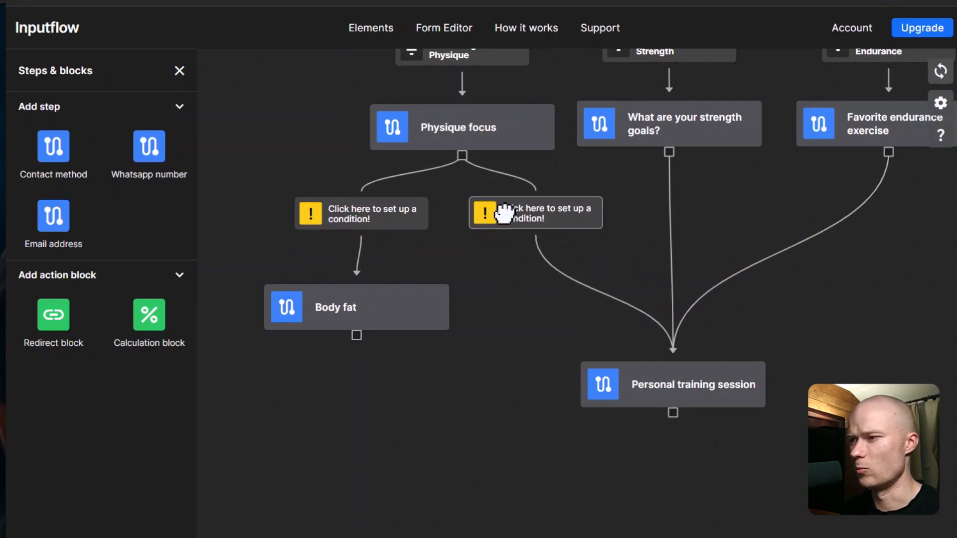
# Step: Tidy the layout and connect Body fat to Personal training session
pyautogui.moveTo(411, 323)
pyautogui.mouseDown()
pyautogui.moveTo(424, 307)
pyautogui.moveTo(413, 310)
pyautogui.mouseUp()
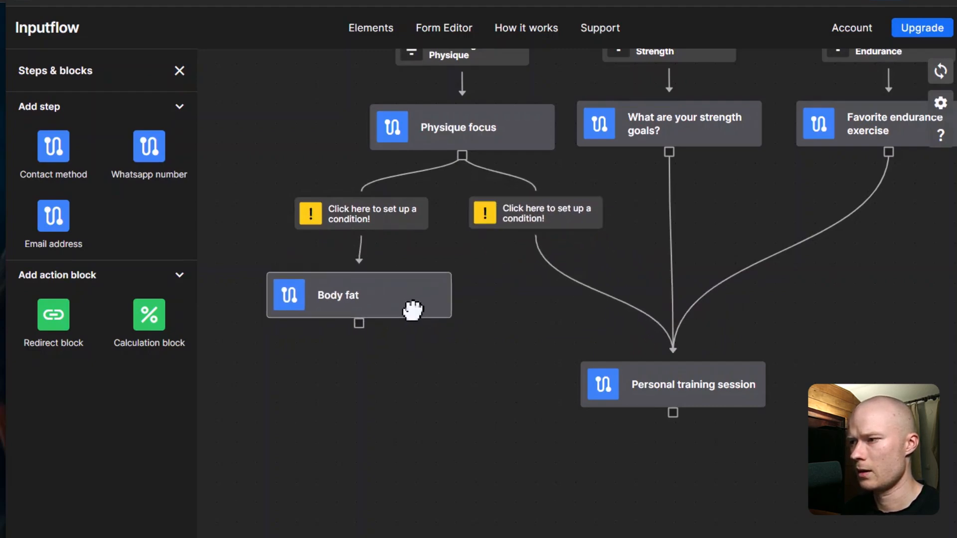
pyautogui.moveTo(618, 396); pyautogui.dragTo(545, 480)
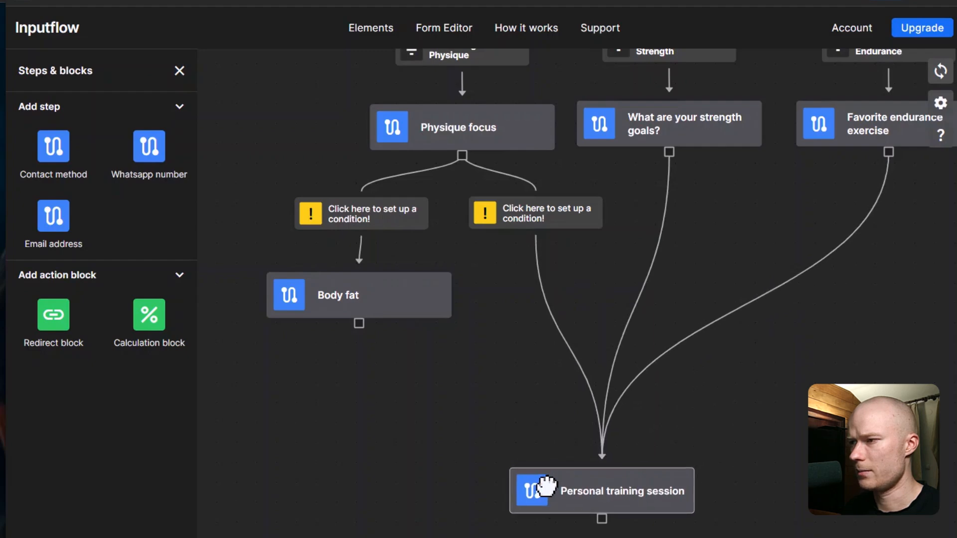
pyautogui.moveTo(465, 377); pyautogui.dragTo(467, 360)
pyautogui.moveTo(410, 265); pyautogui.dragTo(412, 268)
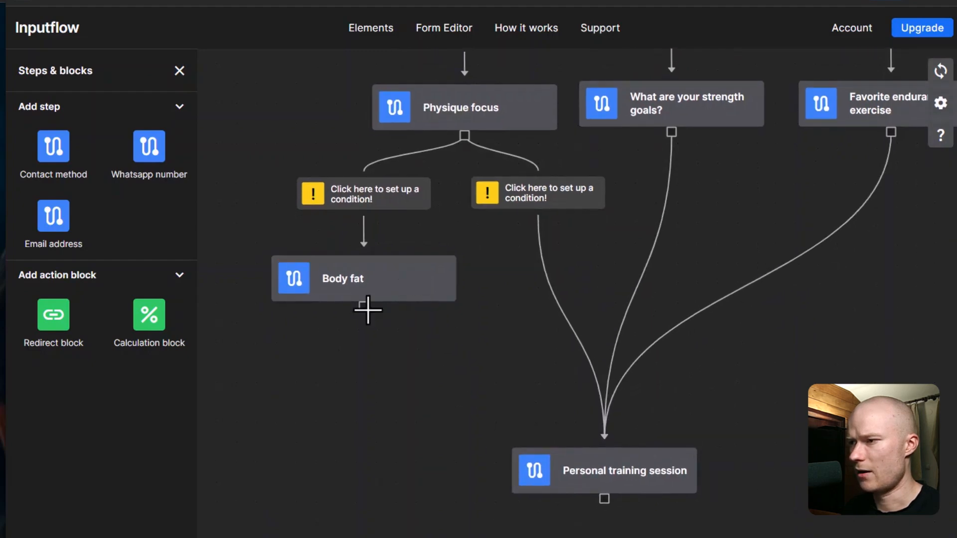
pyautogui.moveTo(364, 308); pyautogui.dragTo(602, 451)
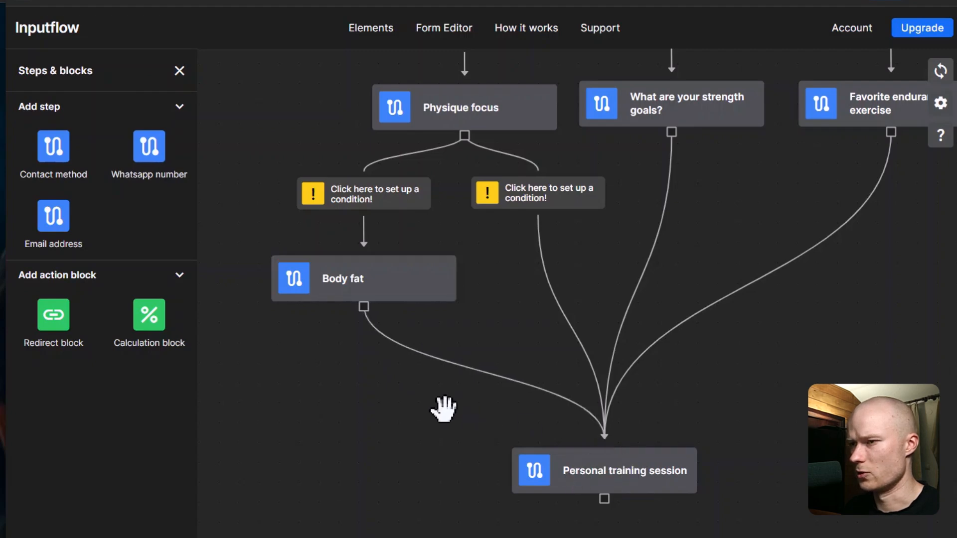
pyautogui.scroll(-1, 379, 428)
pyautogui.moveTo(378, 409); pyautogui.dragTo(379, 424)
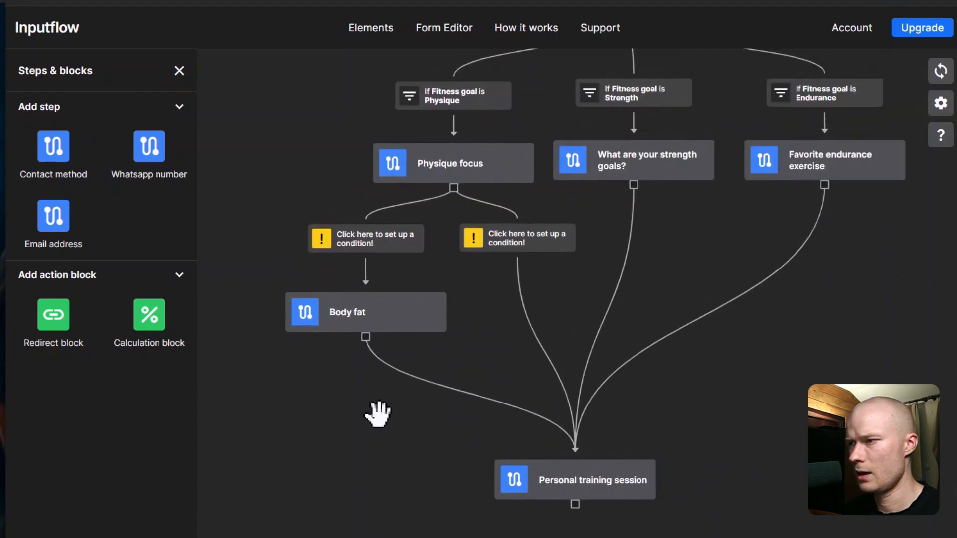
pyautogui.scroll(1, 323, 269)
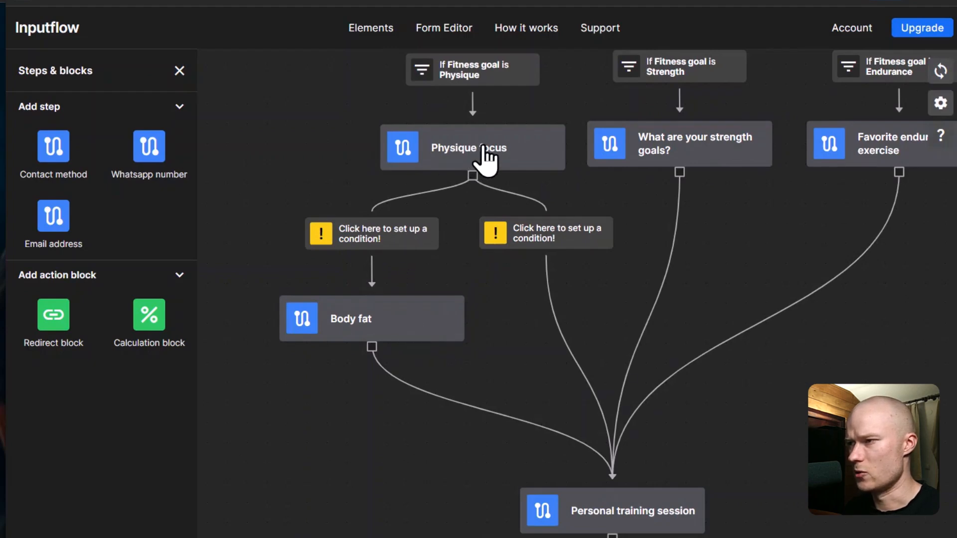
# Step: Make the Body fat branch require Physique focus is Lose weight, then start the other branch's condition
pyautogui.click(376, 238)
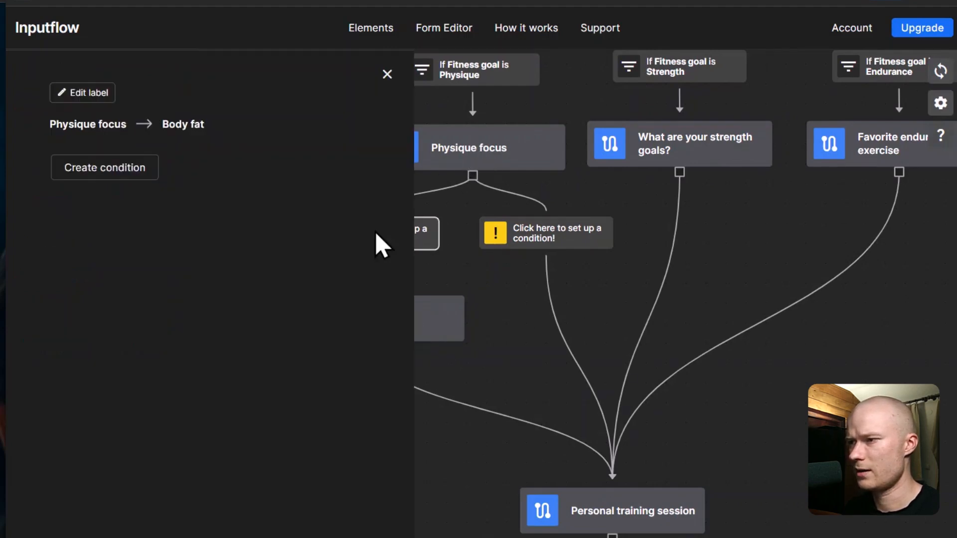
pyautogui.click(89, 169)
pyautogui.click(128, 175)
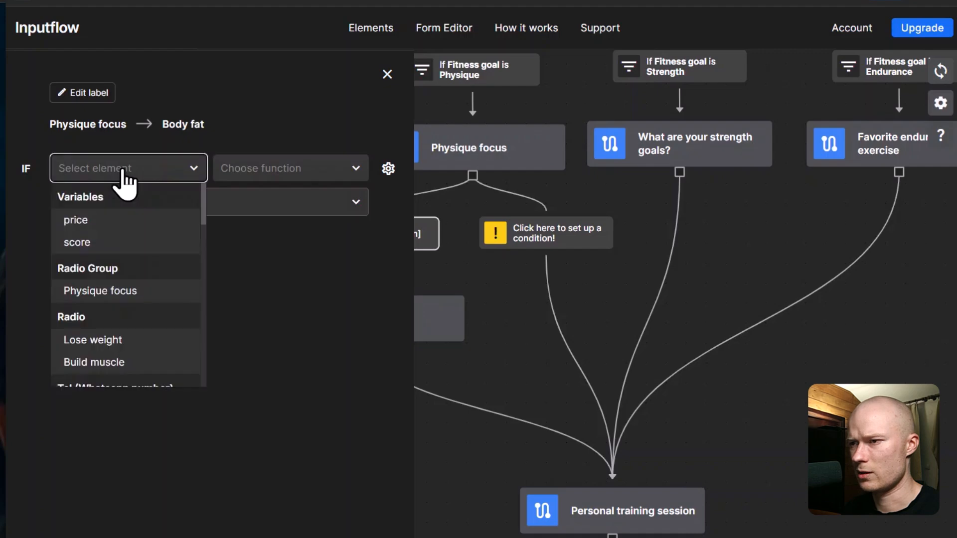
pyautogui.click(129, 298)
pyautogui.click(244, 169)
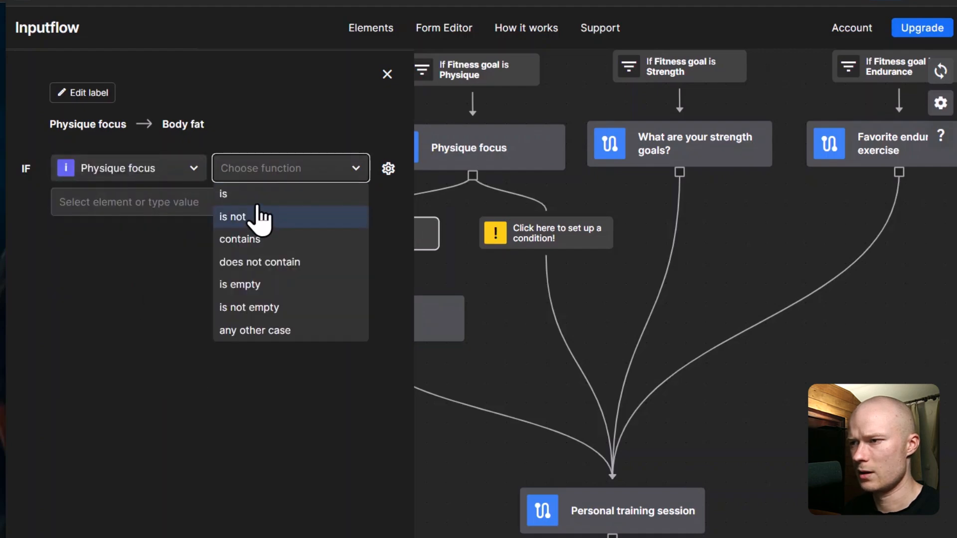
pyautogui.click(260, 193)
pyautogui.click(355, 210)
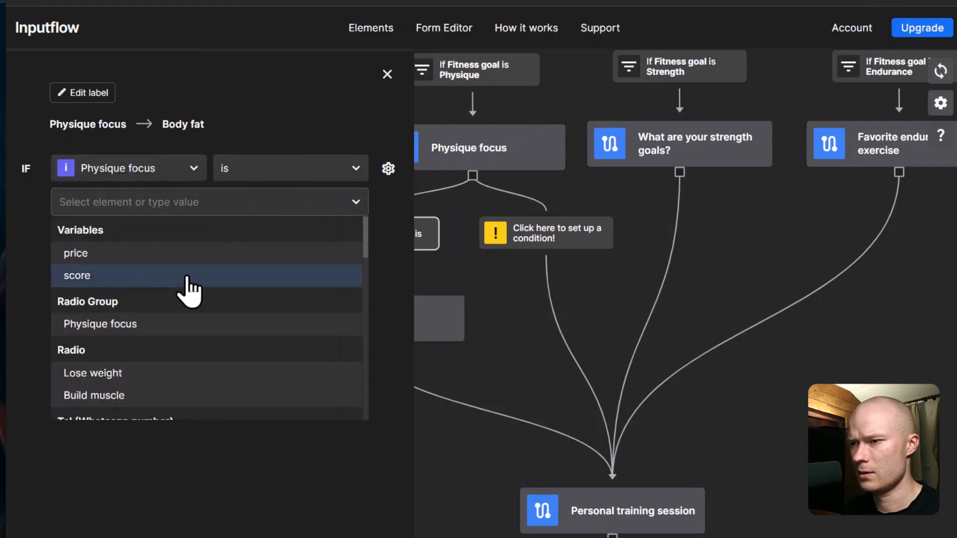
pyautogui.click(148, 376)
pyautogui.click(387, 75)
pyautogui.click(534, 234)
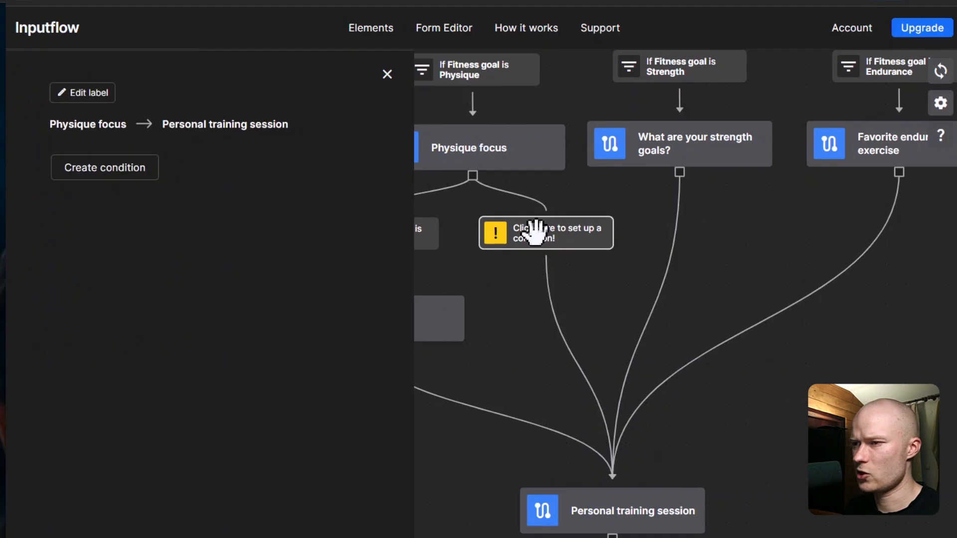
pyautogui.click(128, 175)
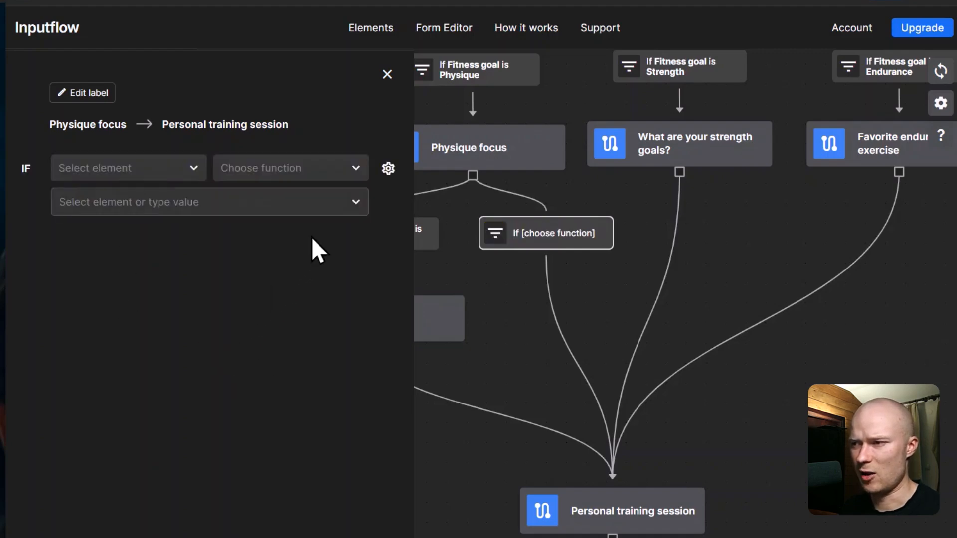
# Step: Set the Personal training session branch condition to 'In any other case'
pyautogui.click(358, 170)
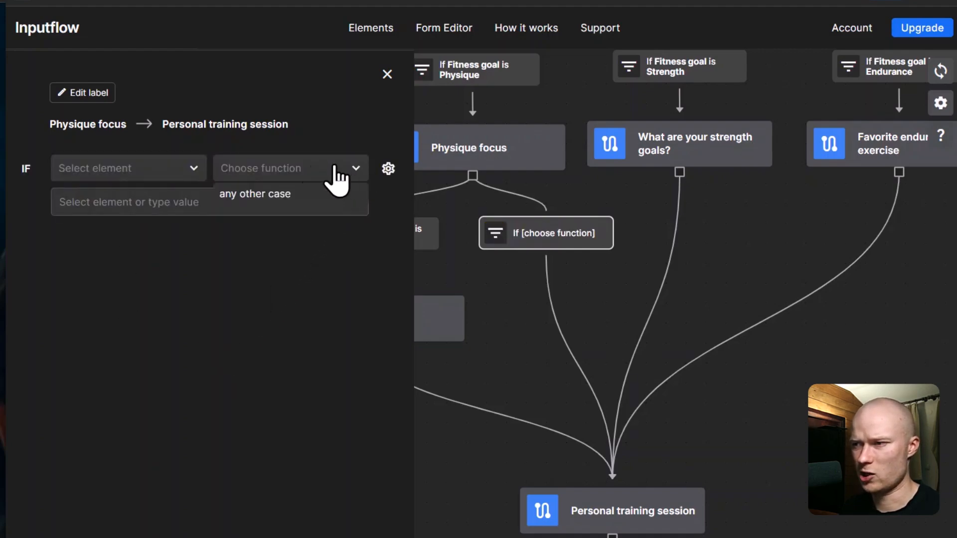
pyautogui.click(269, 197)
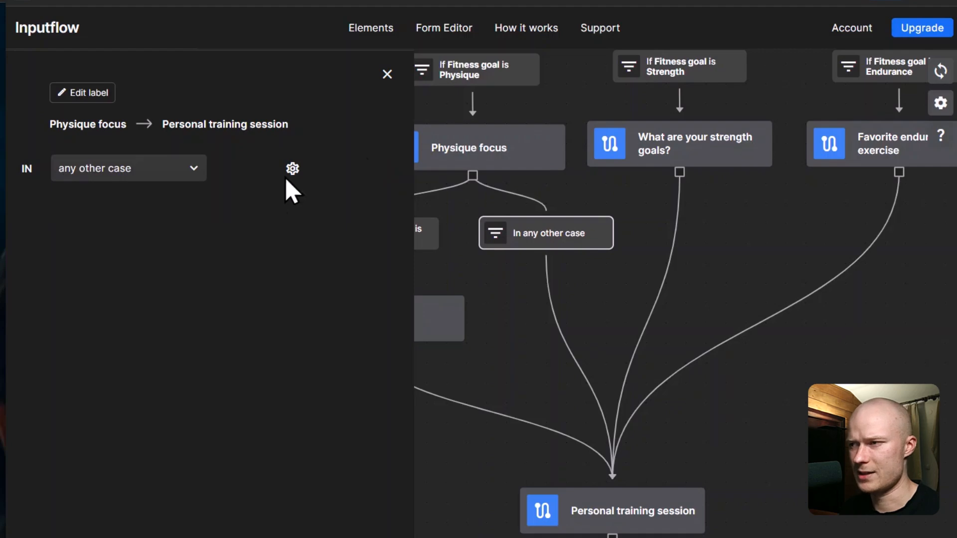
pyautogui.click(386, 75)
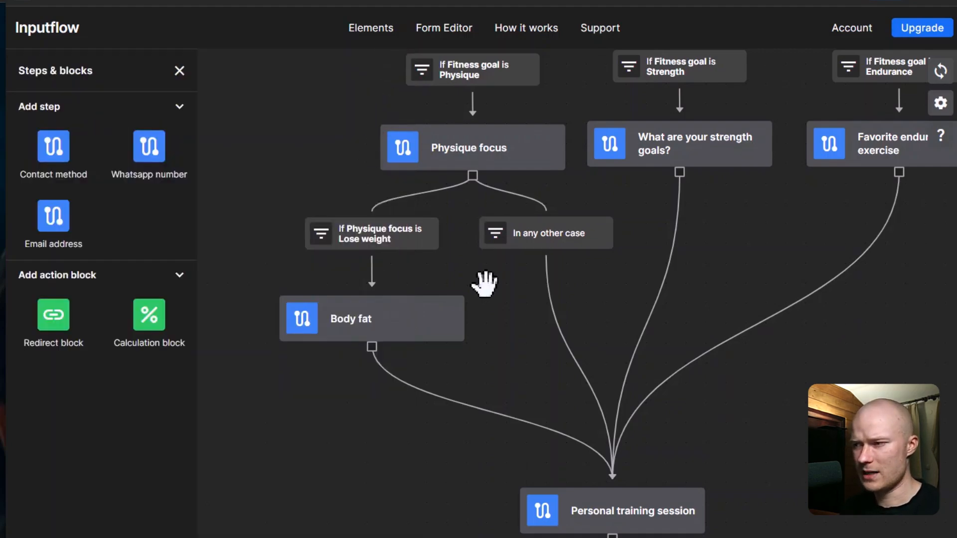
pyautogui.moveTo(498, 278); pyautogui.dragTo(473, 278)
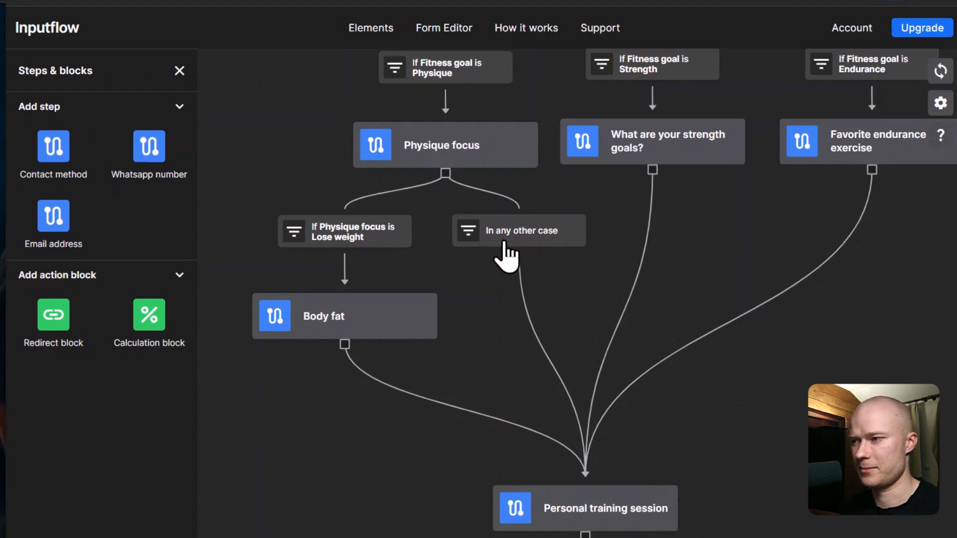
# Step: Add a Contact method step after Personal training session, plus a Whatsapp number step
pyautogui.scroll(-1, 494, 306)
pyautogui.moveTo(494, 306); pyautogui.dragTo(485, 165)
pyautogui.moveTo(612, 402); pyautogui.dragTo(588, 378)
pyautogui.moveTo(52, 160); pyautogui.dragTo(545, 413)
pyautogui.moveTo(434, 425); pyautogui.dragTo(414, 383)
pyautogui.moveTo(529, 373); pyautogui.dragTo(547, 380)
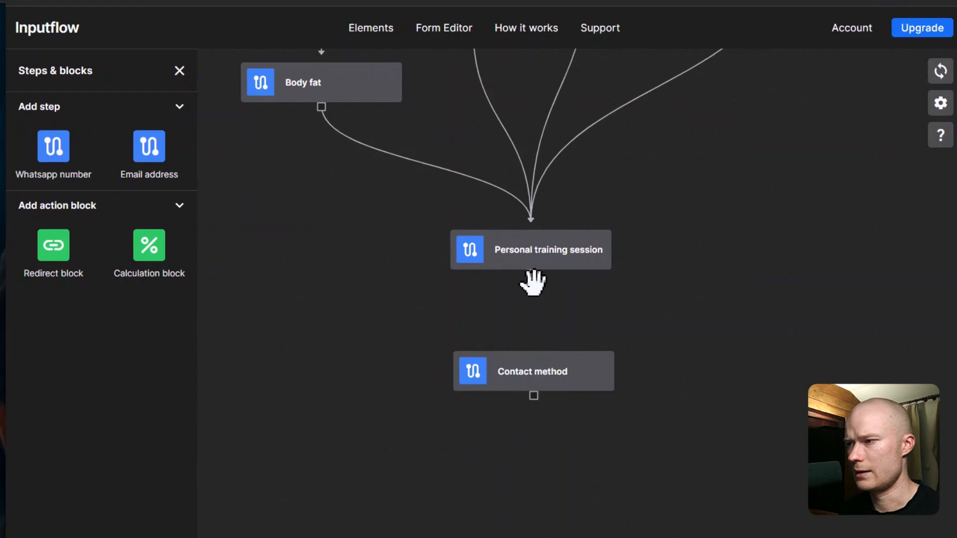
pyautogui.moveTo(531, 274); pyautogui.dragTo(533, 357)
pyautogui.moveTo(67, 158)
pyautogui.mouseDown()
pyautogui.moveTo(408, 414)
pyautogui.moveTo(445, 498)
pyautogui.mouseUp()
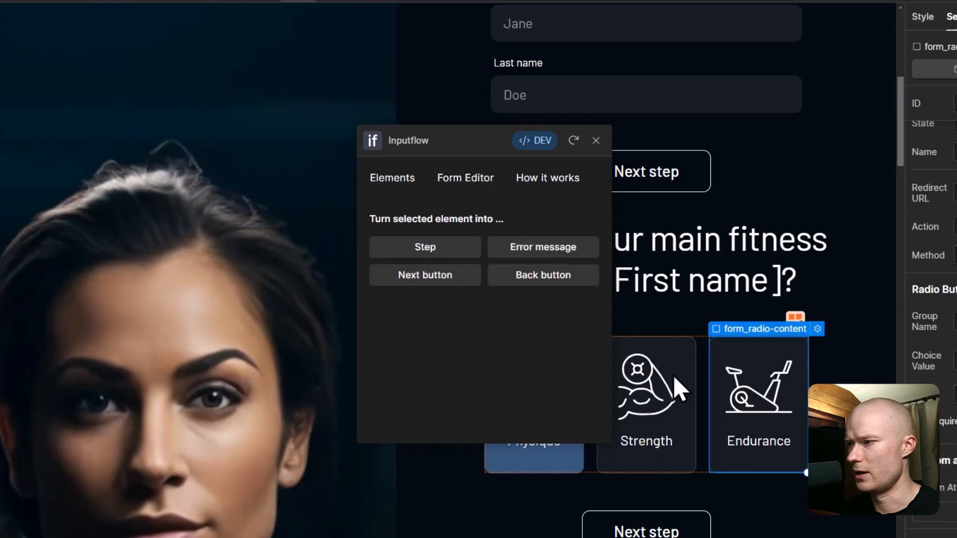
# Step: Review the contact method and WhatsApp sections on the page, then launch the Form Editor
pyautogui.scroll(-10, 680, 380)
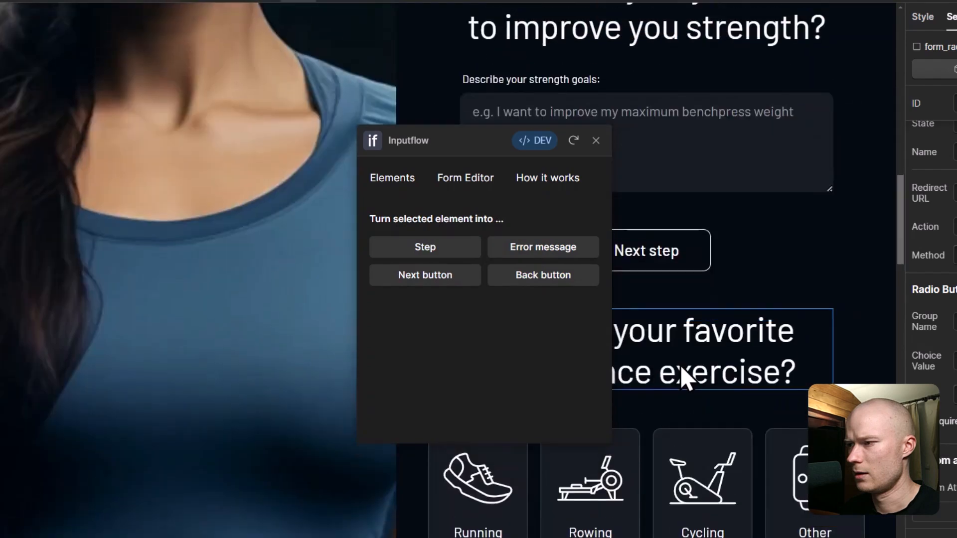
pyautogui.scroll(-15, 681, 369)
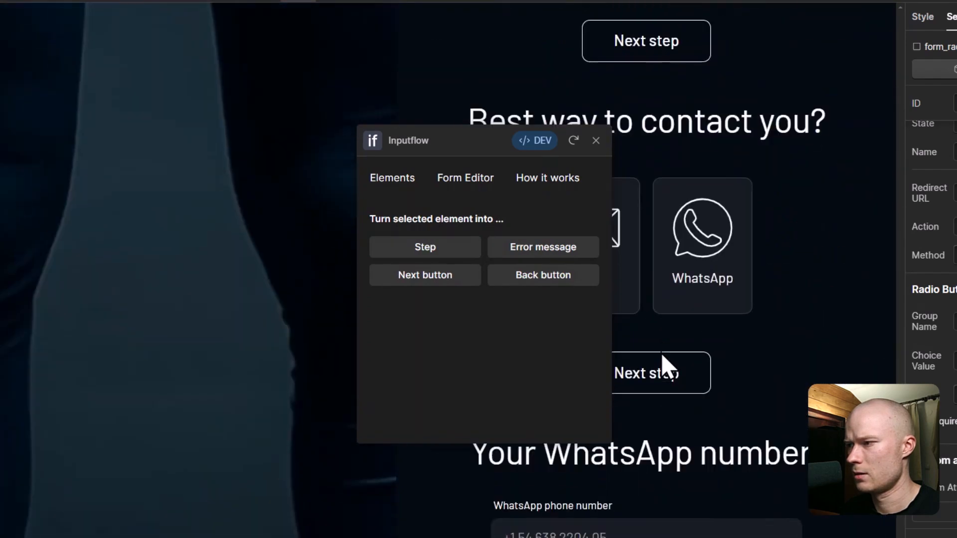
pyautogui.scroll(-6, 668, 367)
pyautogui.scroll(3, 798, 209)
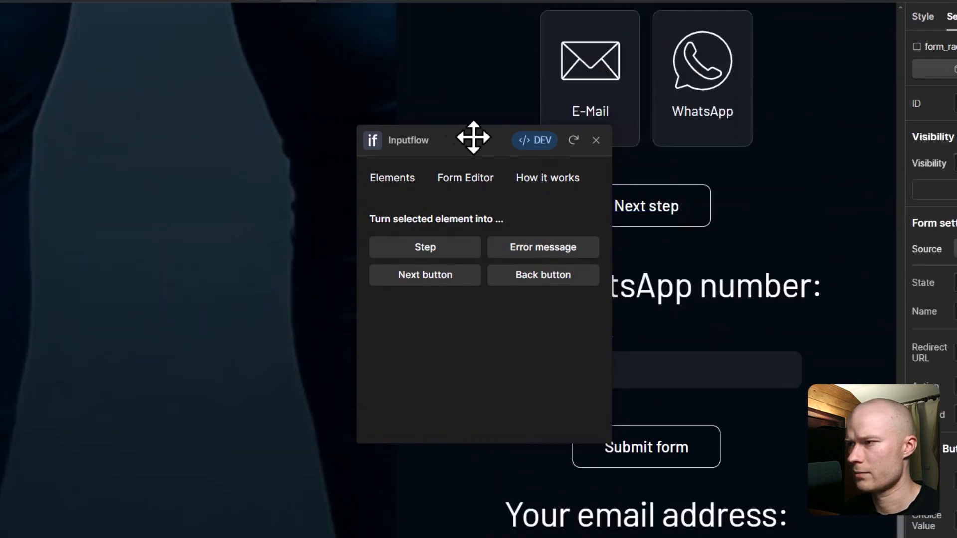
pyautogui.moveTo(473, 138); pyautogui.dragTo(276, 107)
pyautogui.scroll(2, 668, 239)
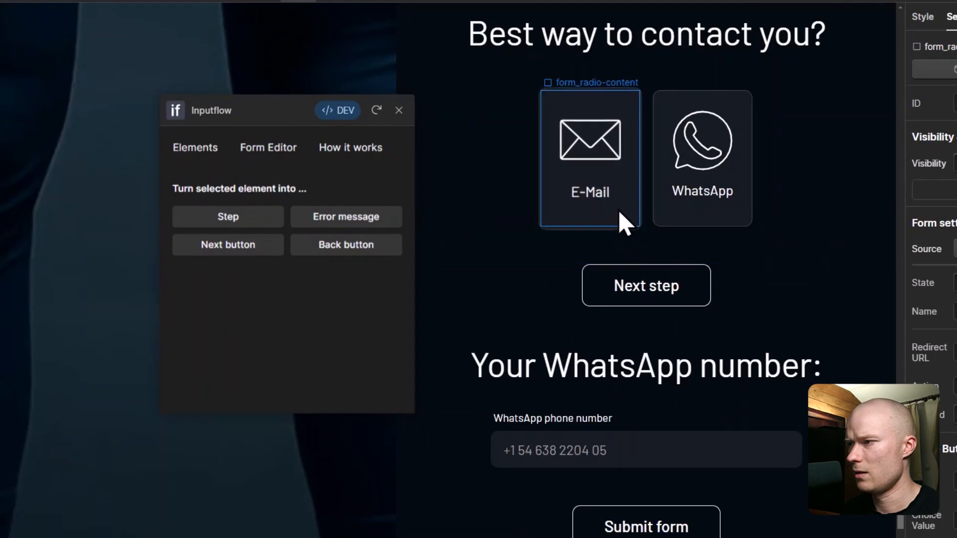
pyautogui.click(268, 147)
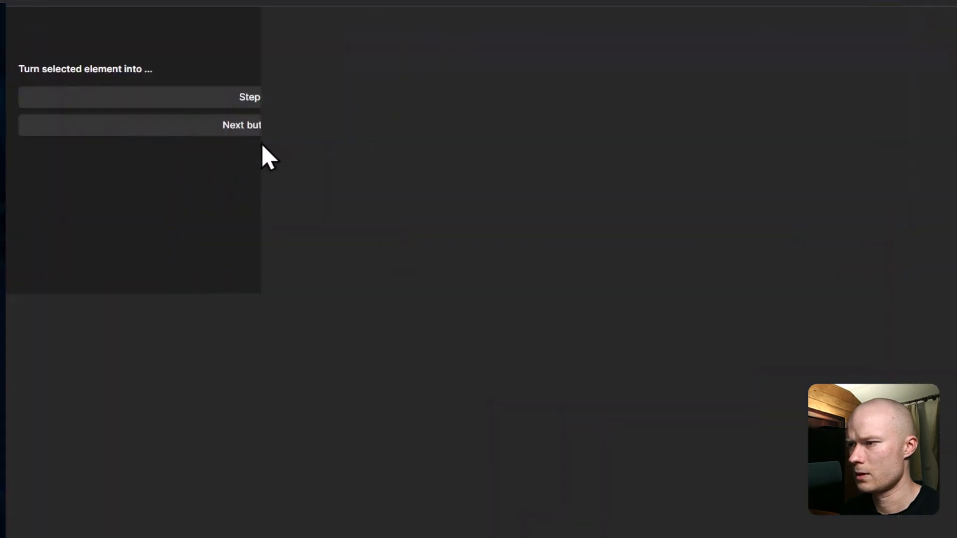
# Step: Add an Email address step and connect Contact method to both Email address and Whatsapp number
pyautogui.moveTo(355, 376); pyautogui.dragTo(365, 228)
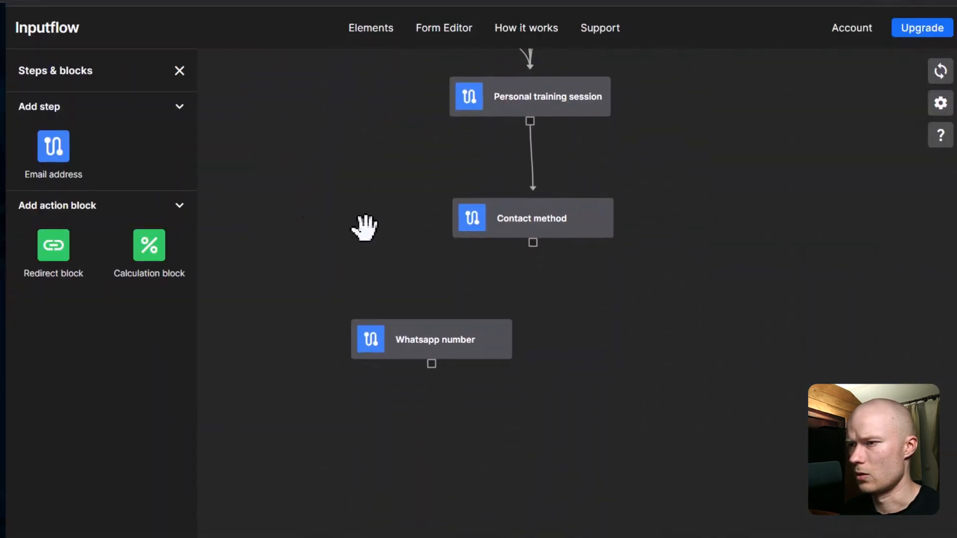
pyautogui.moveTo(40, 154); pyautogui.dragTo(604, 349)
pyautogui.moveTo(508, 337); pyautogui.dragTo(509, 352)
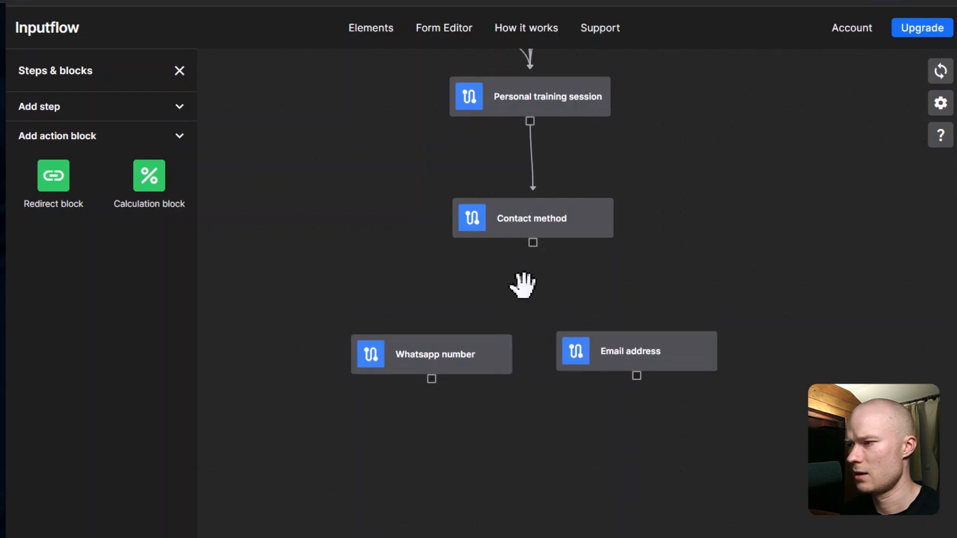
pyautogui.moveTo(535, 244); pyautogui.dragTo(641, 314)
pyautogui.moveTo(534, 246); pyautogui.dragTo(434, 356)
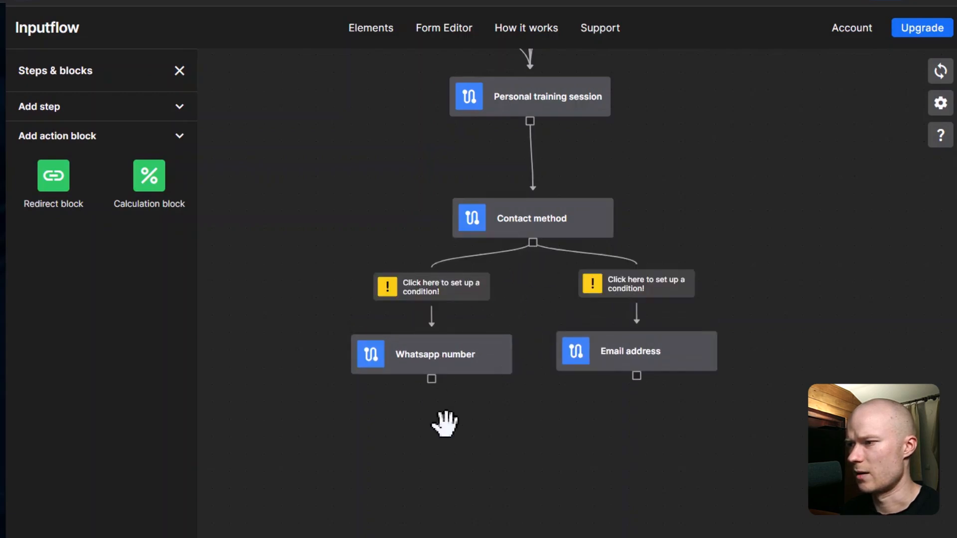
# Step: Set the Whatsapp number branch condition to Contact method is Whatsapp
pyautogui.click(445, 288)
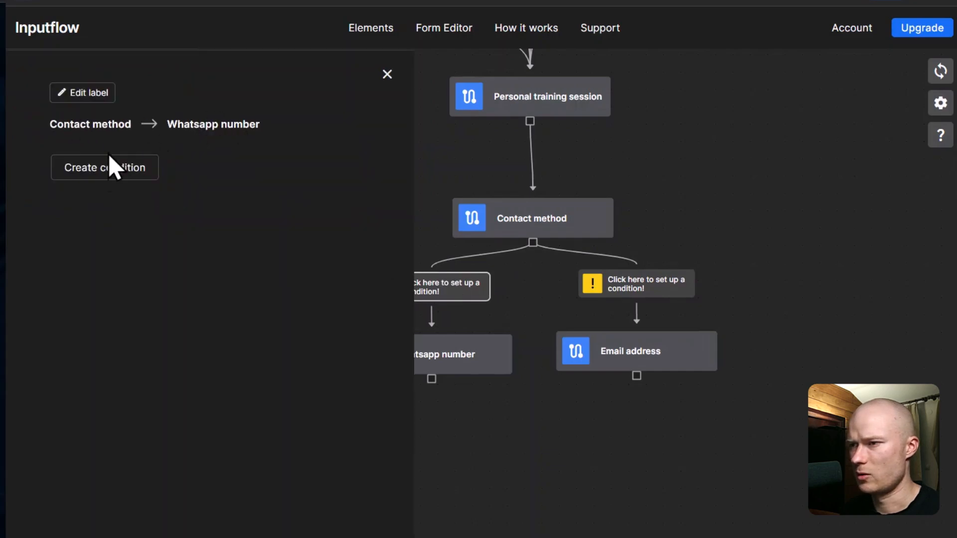
pyautogui.click(134, 164)
pyautogui.click(143, 177)
pyautogui.click(135, 293)
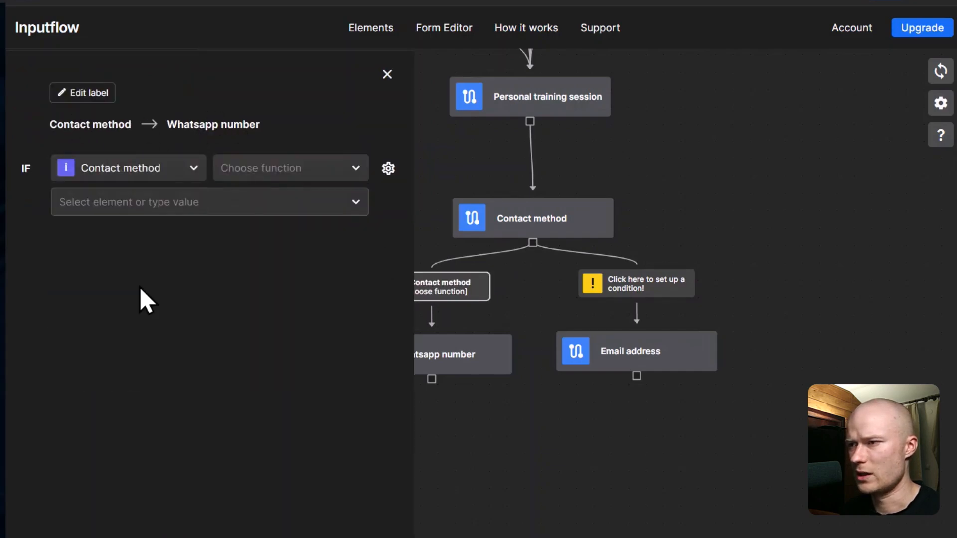
pyautogui.click(309, 172)
pyautogui.click(293, 194)
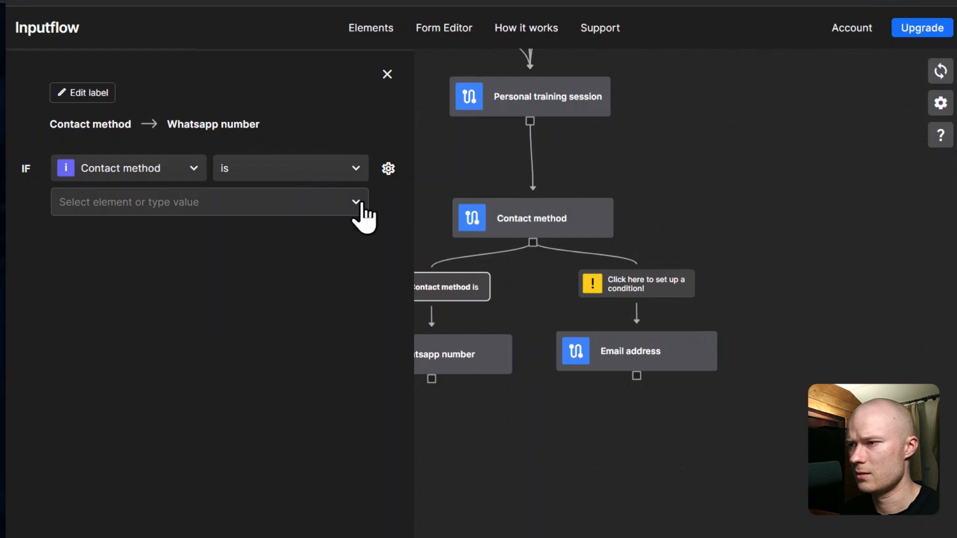
pyautogui.click(357, 202)
pyautogui.click(146, 395)
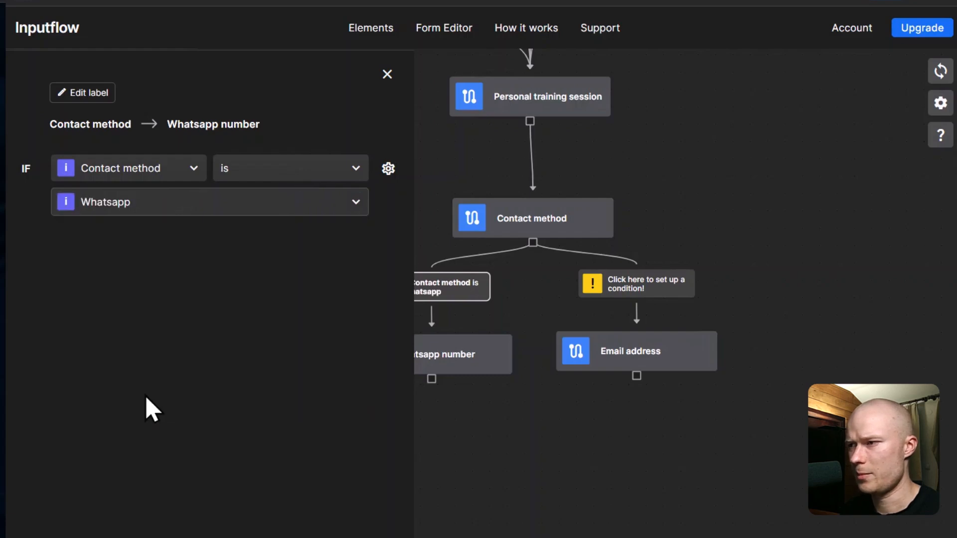
pyautogui.click(388, 74)
# Step: Set the Email address branch condition to Contact method is E-mail
pyautogui.click(643, 284)
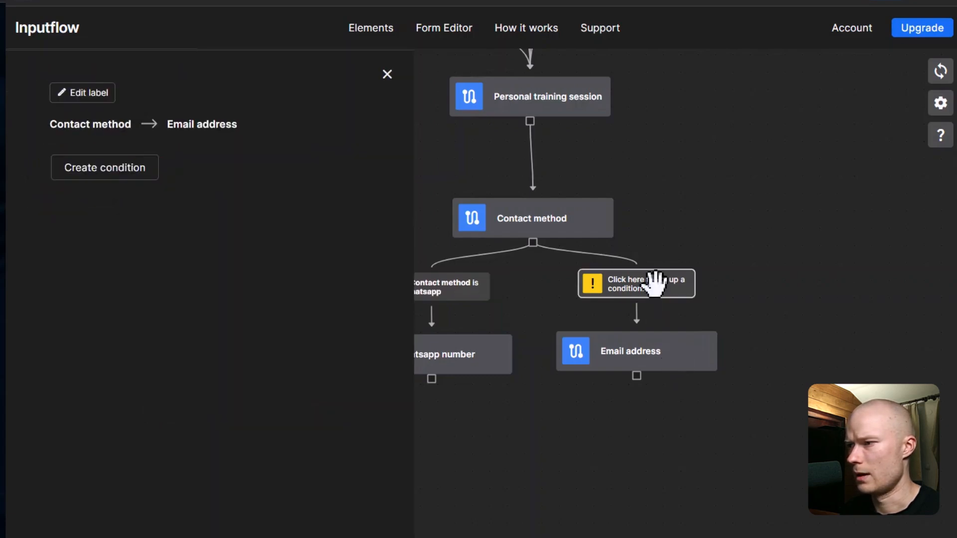
pyautogui.click(127, 172)
pyautogui.click(156, 173)
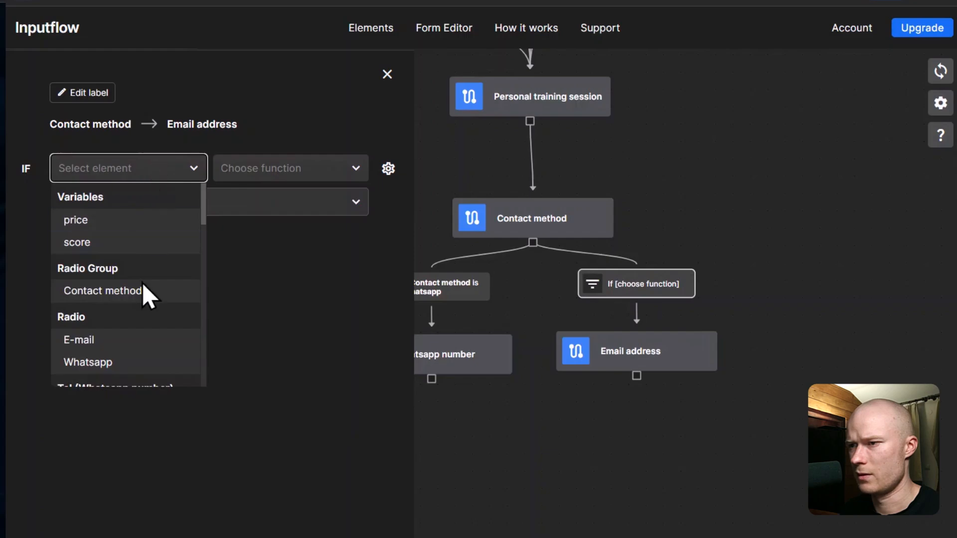
pyautogui.click(143, 289)
pyautogui.click(274, 176)
pyautogui.click(273, 194)
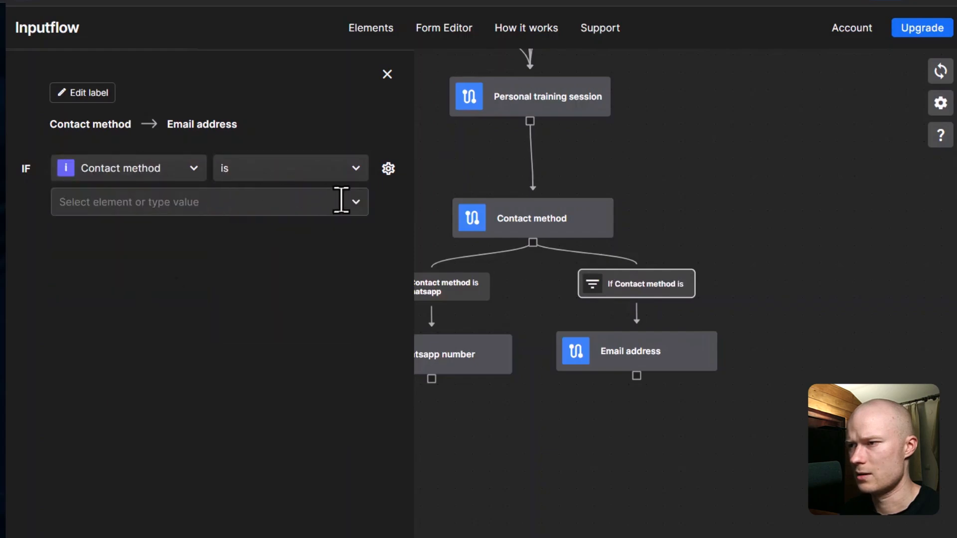
pyautogui.click(355, 203)
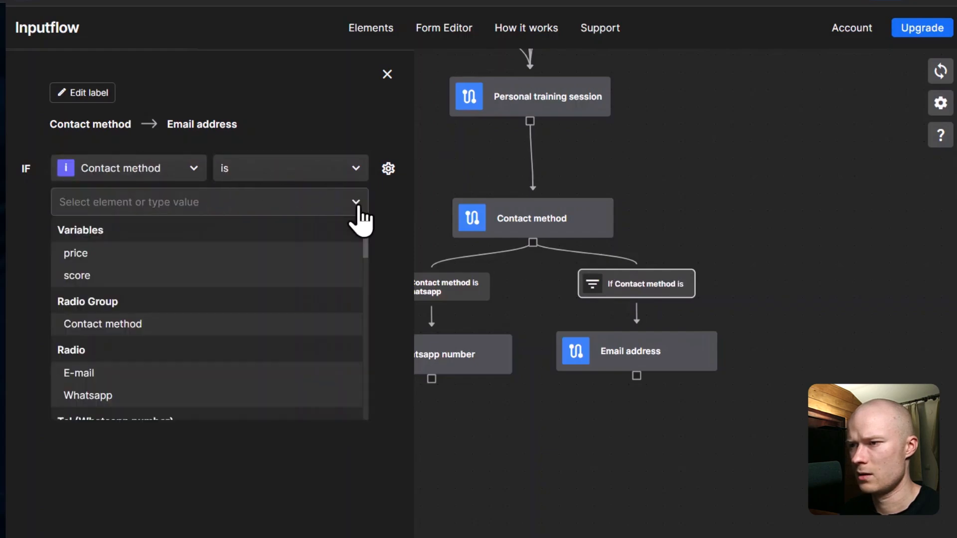
pyautogui.click(122, 380)
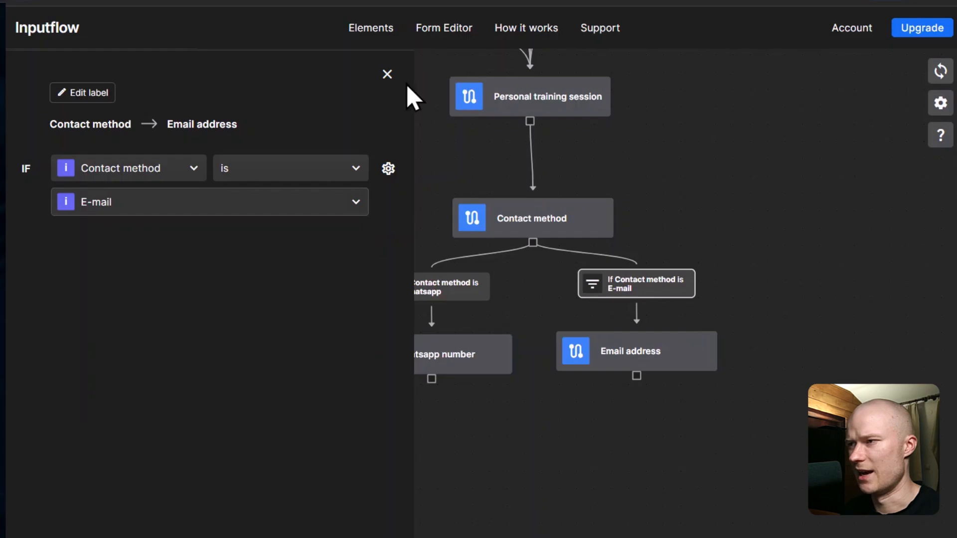
pyautogui.click(391, 84)
# Step: Pan and scroll around the flowchart to review the completed logic
pyautogui.moveTo(429, 188); pyautogui.dragTo(406, 305)
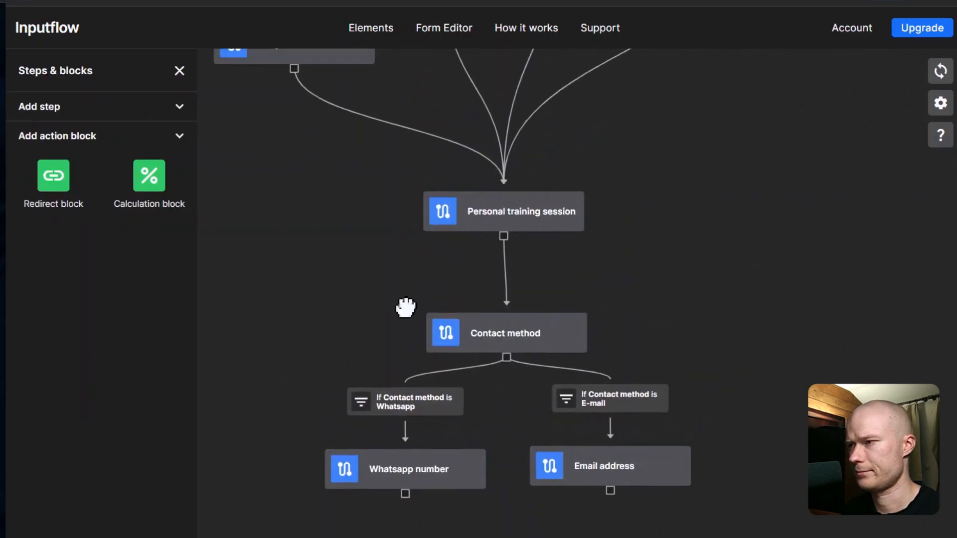
pyautogui.scroll(-3, 408, 312)
pyautogui.scroll(-2, 408, 313)
pyautogui.moveTo(637, 205); pyautogui.dragTo(626, 281)
pyautogui.scroll(-1, 624, 277)
pyautogui.moveTo(660, 247); pyautogui.dragTo(663, 338)
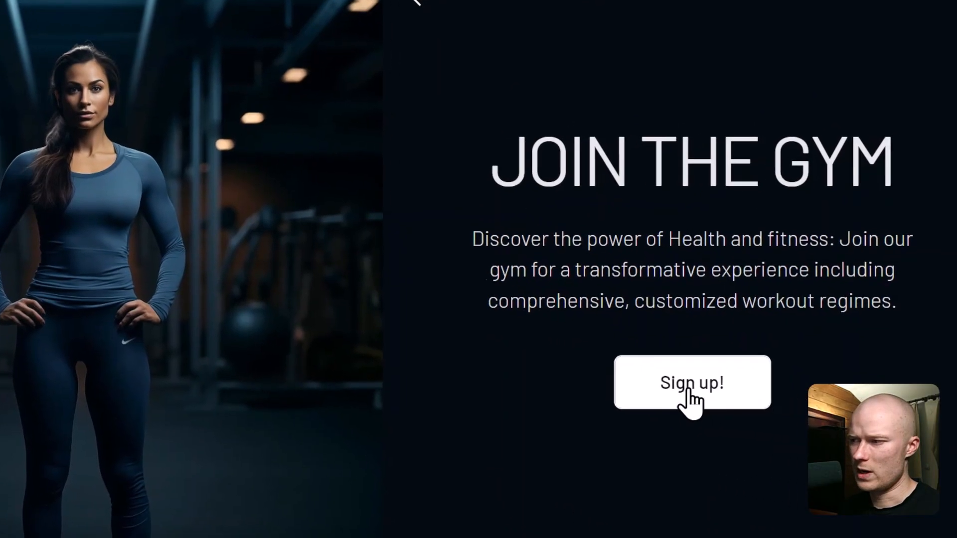
# Step: Start the signup in preview, choosing Physique, Lose weight and body fat 15
pyautogui.click(783, 405)
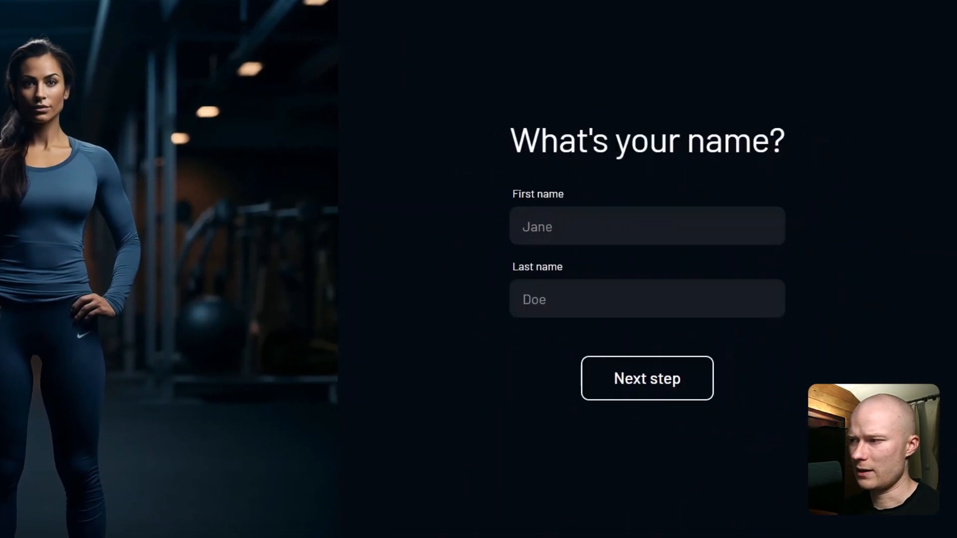
pyautogui.click(639, 388)
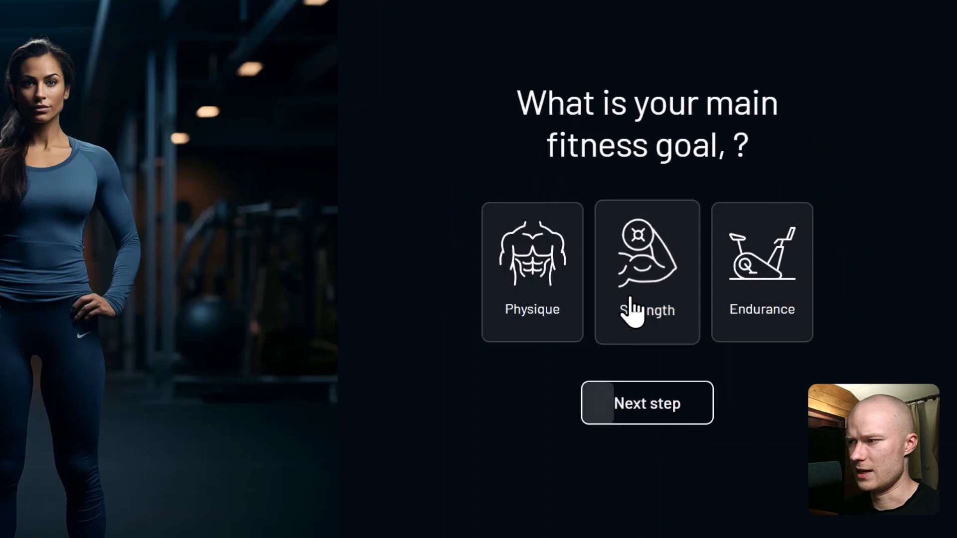
pyautogui.click(546, 295)
pyautogui.click(648, 417)
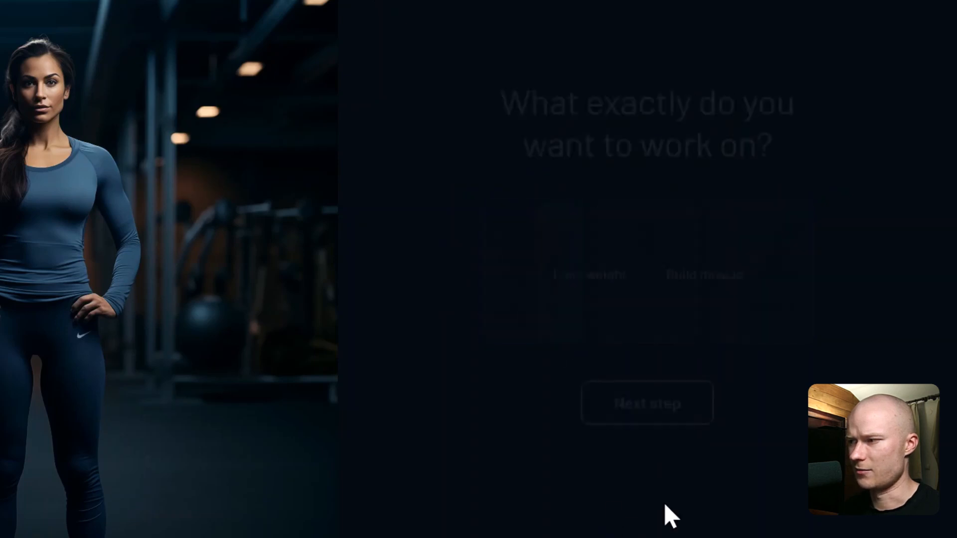
pyautogui.click(634, 336)
pyautogui.click(647, 409)
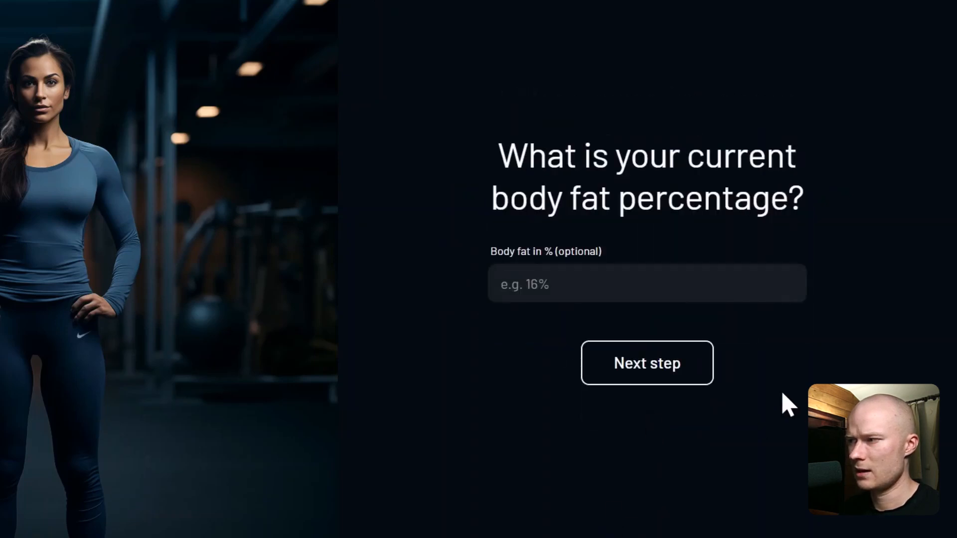
pyautogui.click(647, 300)
pyautogui.write('15')
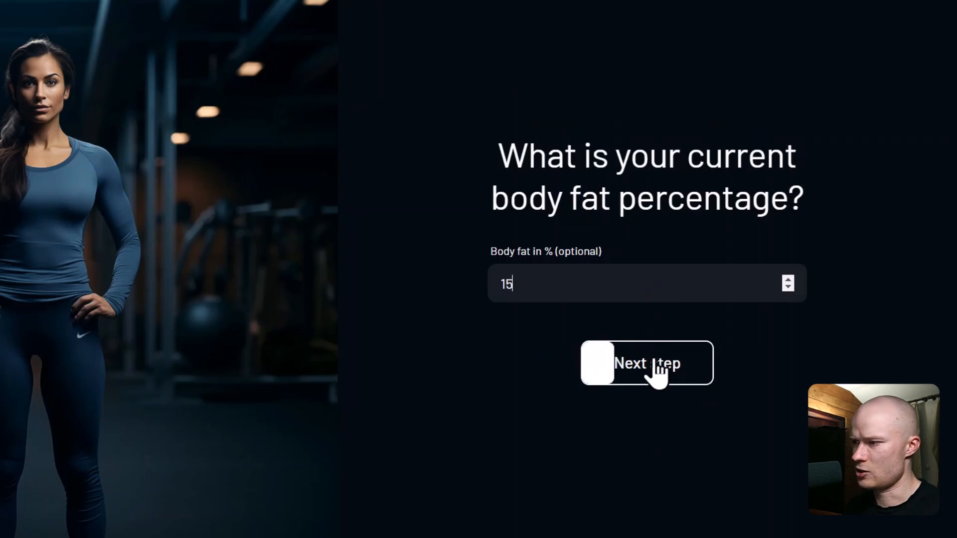
pyautogui.click(649, 379)
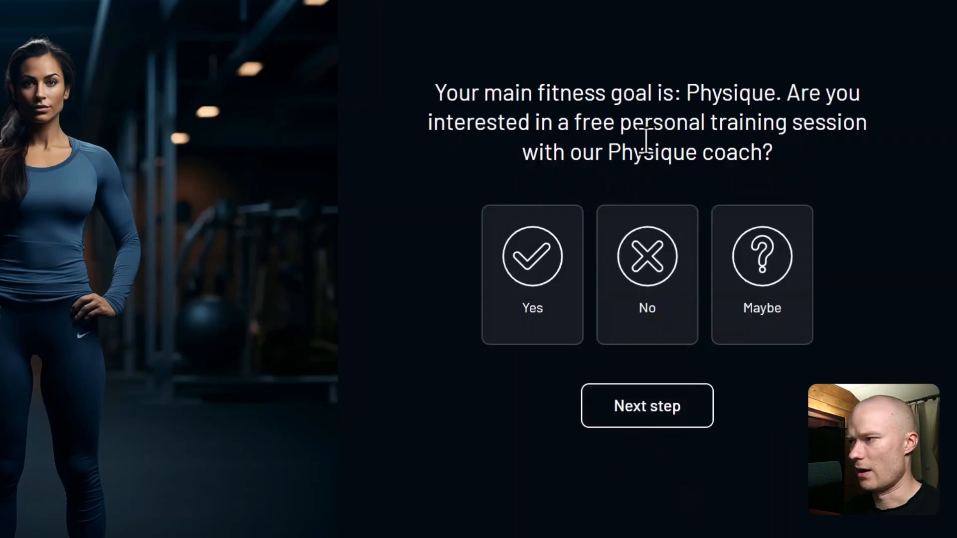
# Step: Answer Maybe, test the E-mail route, then switch to WhatsApp and enter a number
pyautogui.click(779, 301)
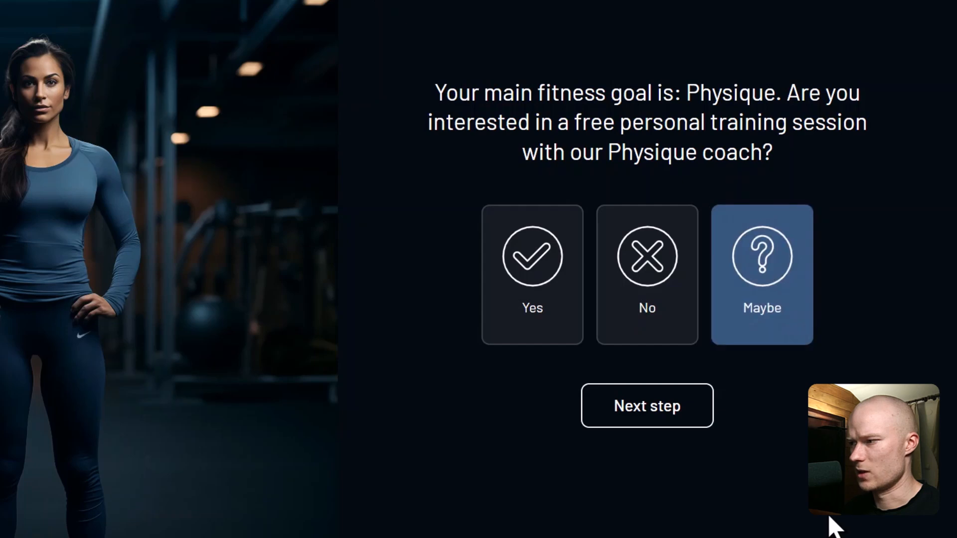
pyautogui.click(674, 419)
pyautogui.click(598, 309)
pyautogui.click(639, 397)
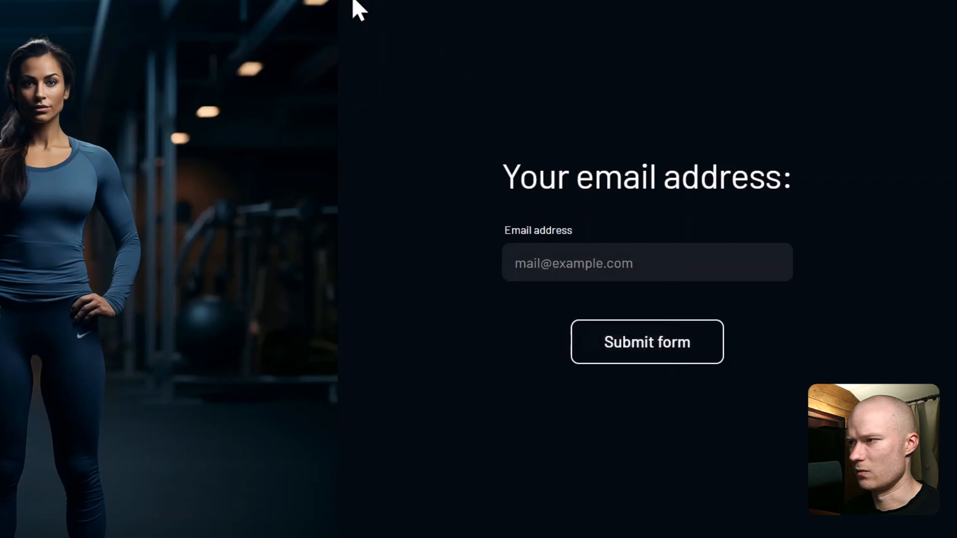
pyautogui.click(376, 3)
pyautogui.click(691, 281)
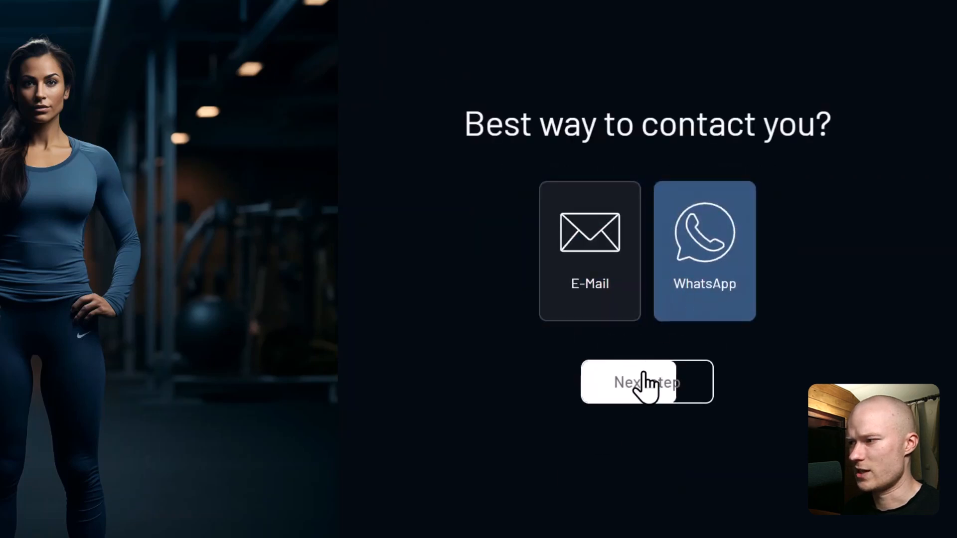
pyautogui.click(641, 385)
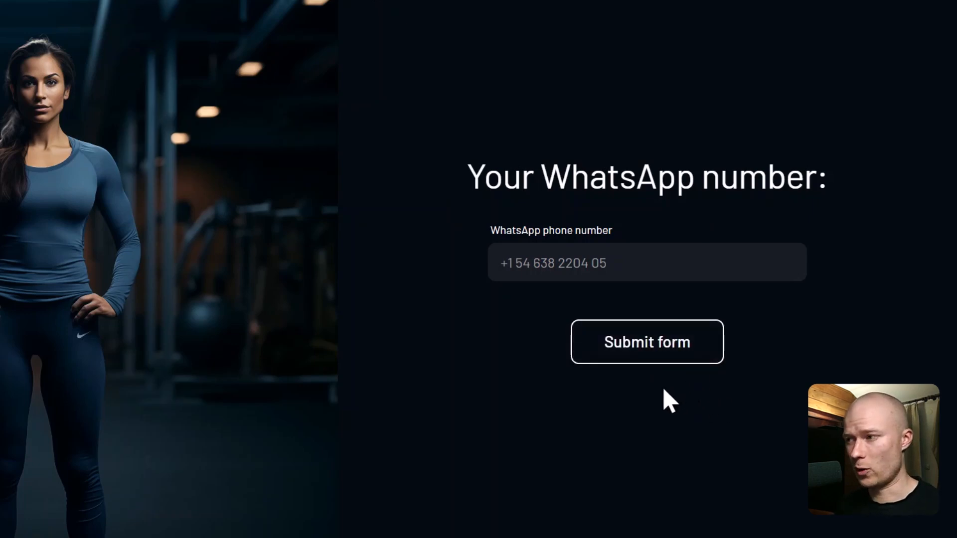
pyautogui.click(563, 265)
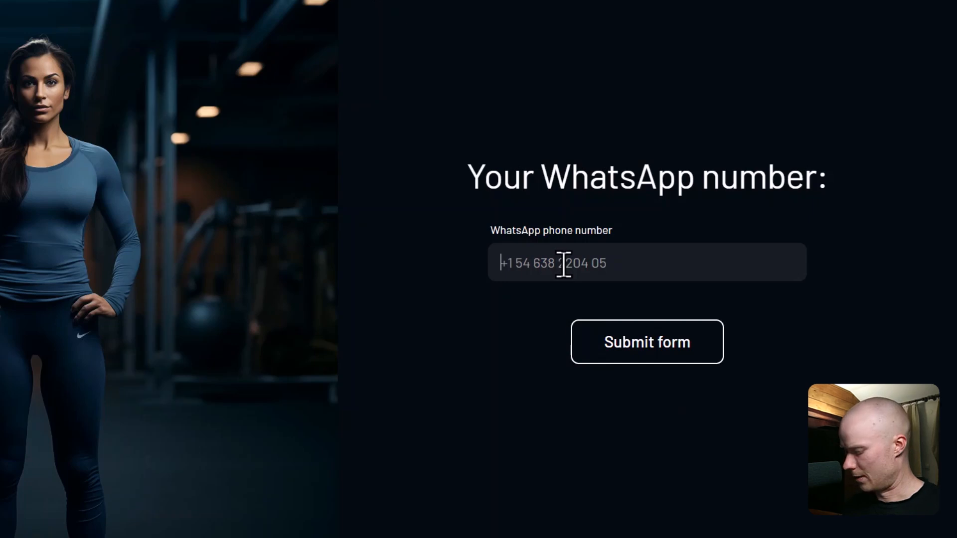
pyautogui.write('1')
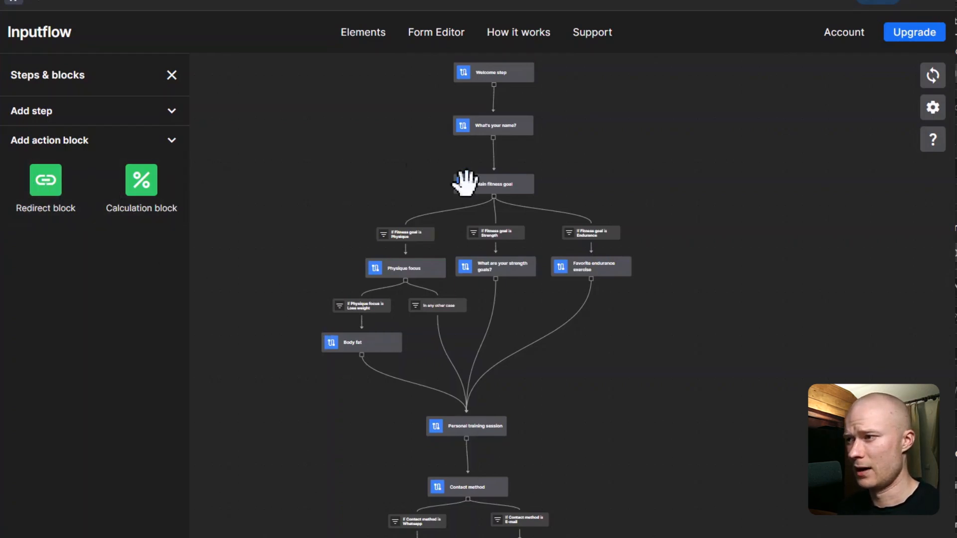
# Step: Pan up the flowchart and check the Main fitness goal step's settings
pyautogui.scroll(3, 411, 164)
pyautogui.moveTo(394, 200); pyautogui.dragTo(338, 342)
pyautogui.scroll(1, 339, 349)
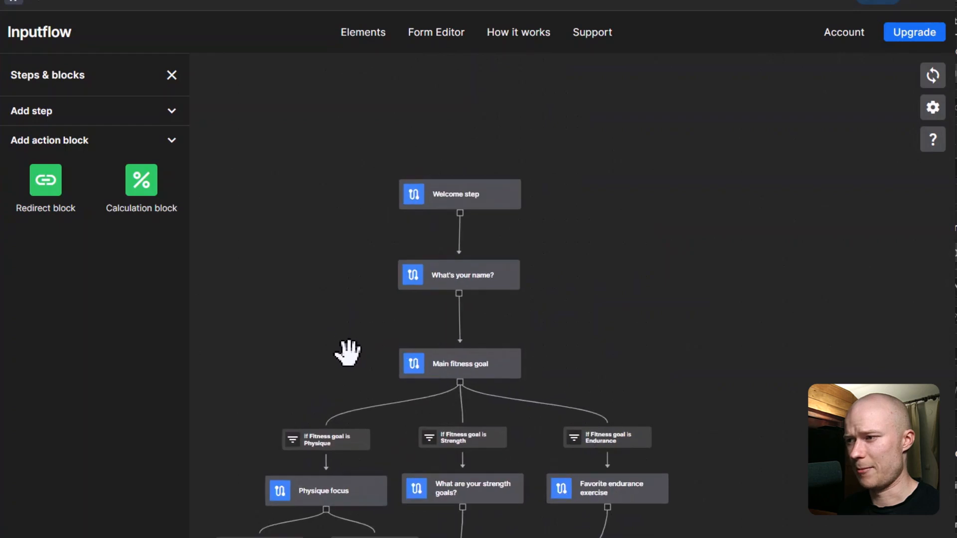
pyautogui.click(441, 367)
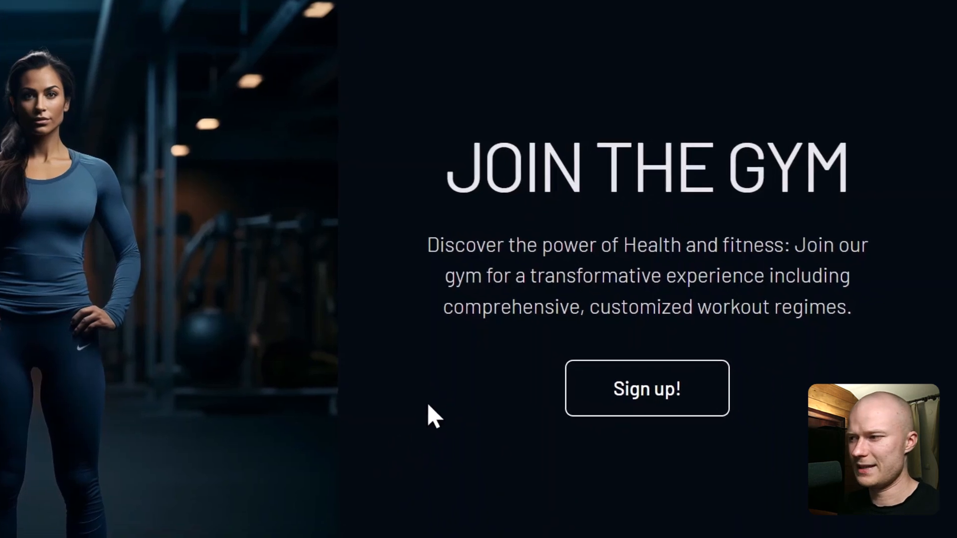
# Step: Start the signup and advance with empty name fields to trigger the validation errors
pyautogui.click(618, 404)
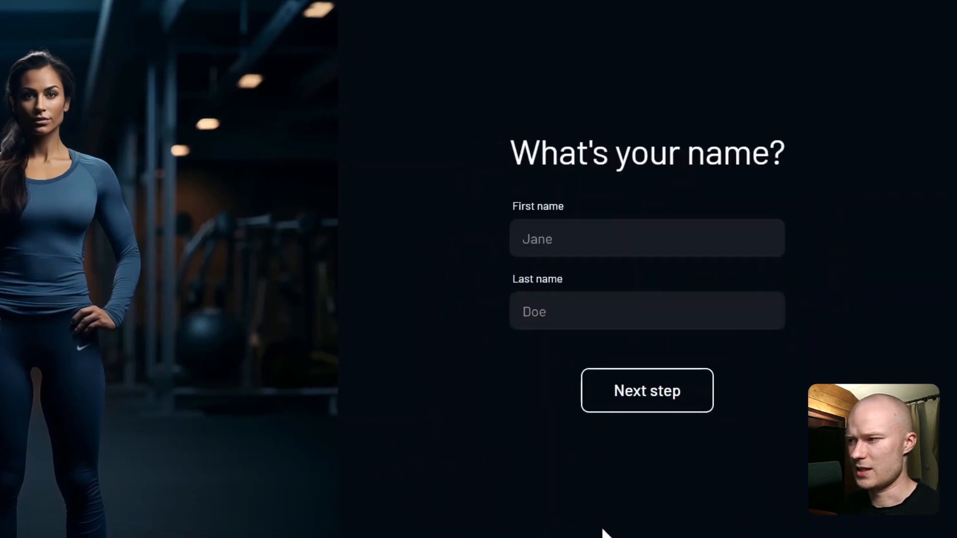
pyautogui.click(657, 398)
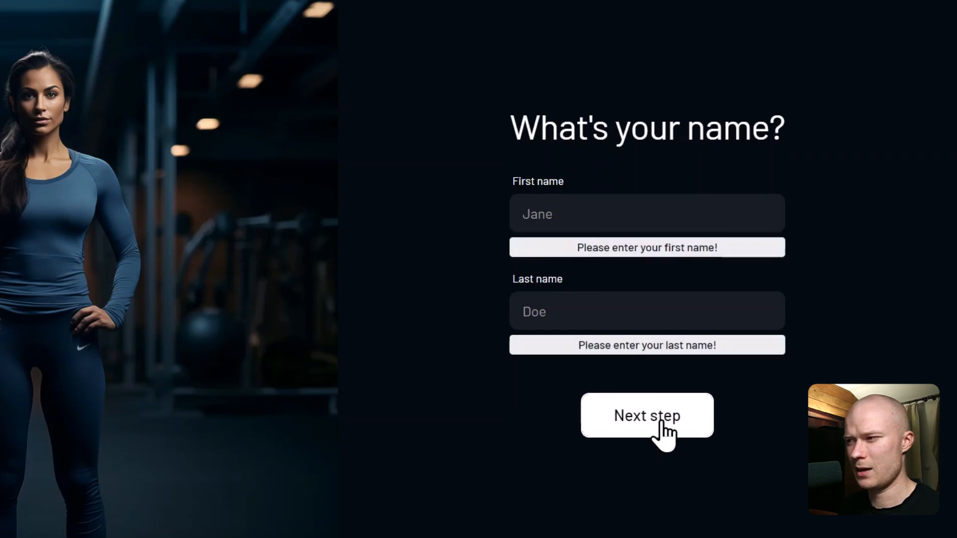
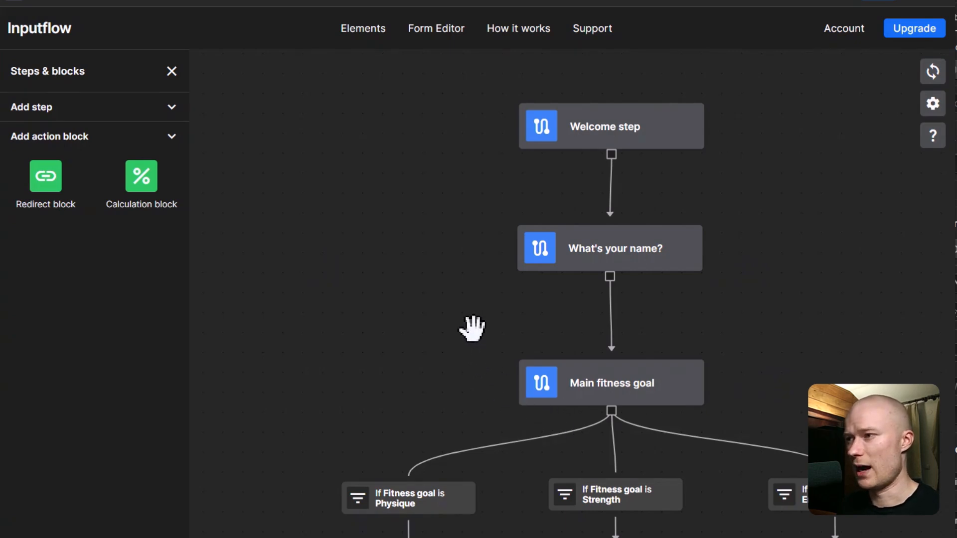
# Step: Create a validation on the What's your name? step that checks the First name input
pyautogui.moveTo(479, 331); pyautogui.dragTo(455, 316)
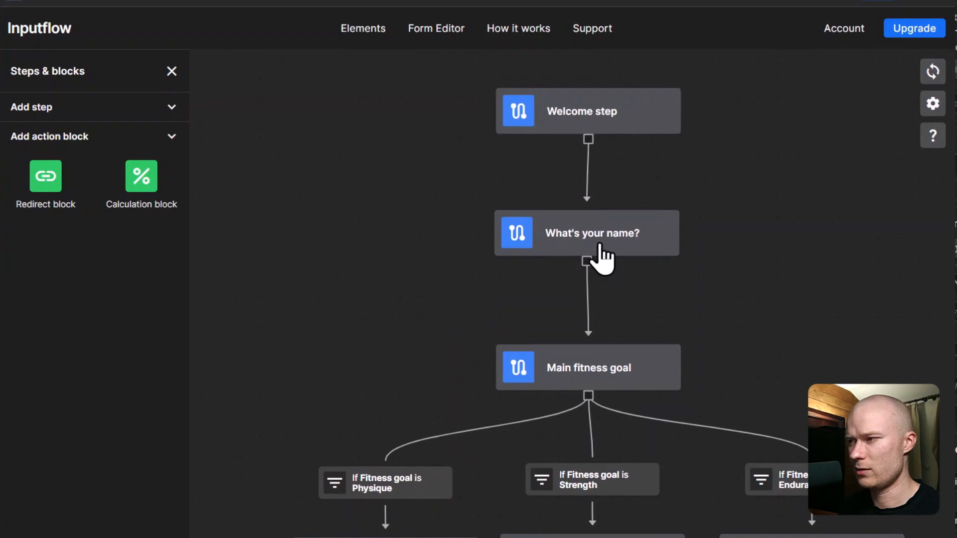
pyautogui.click(645, 235)
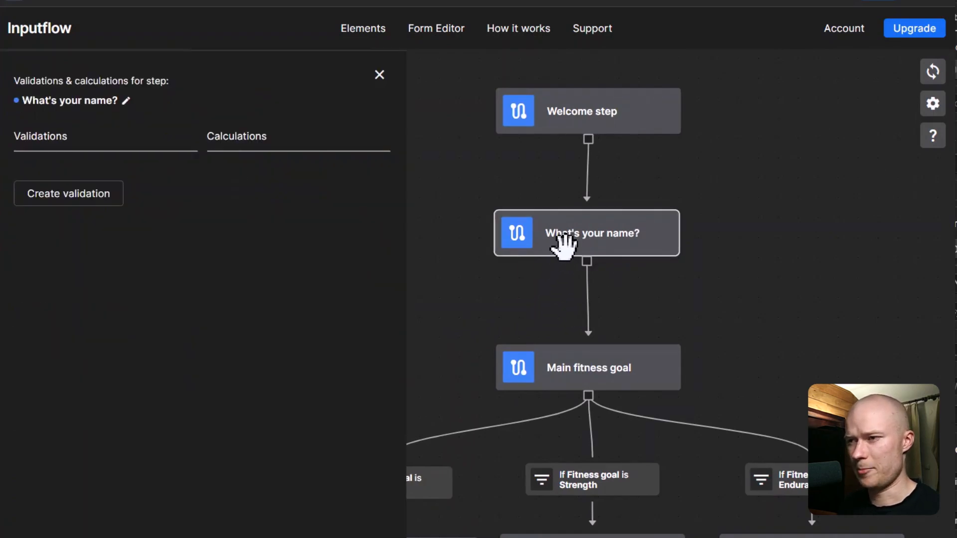
pyautogui.click(94, 194)
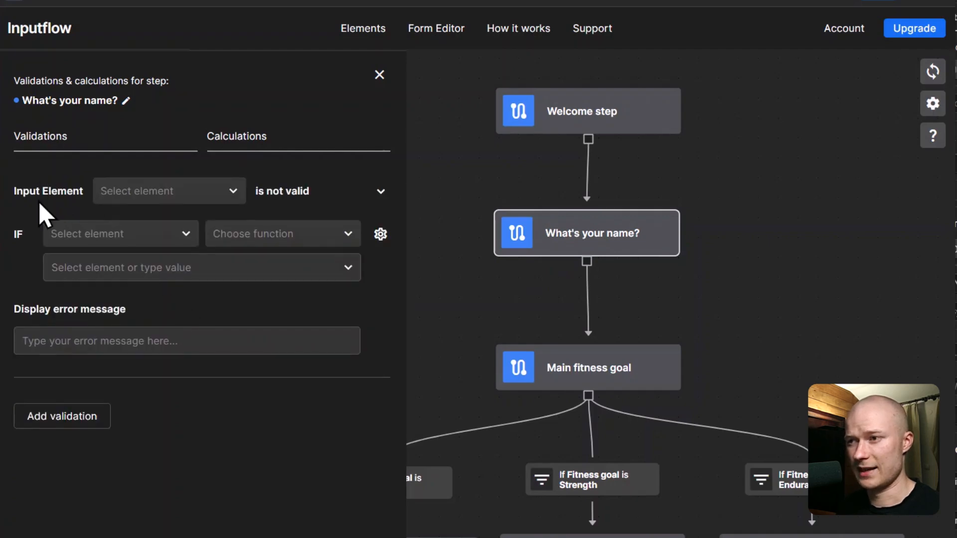
pyautogui.click(232, 200)
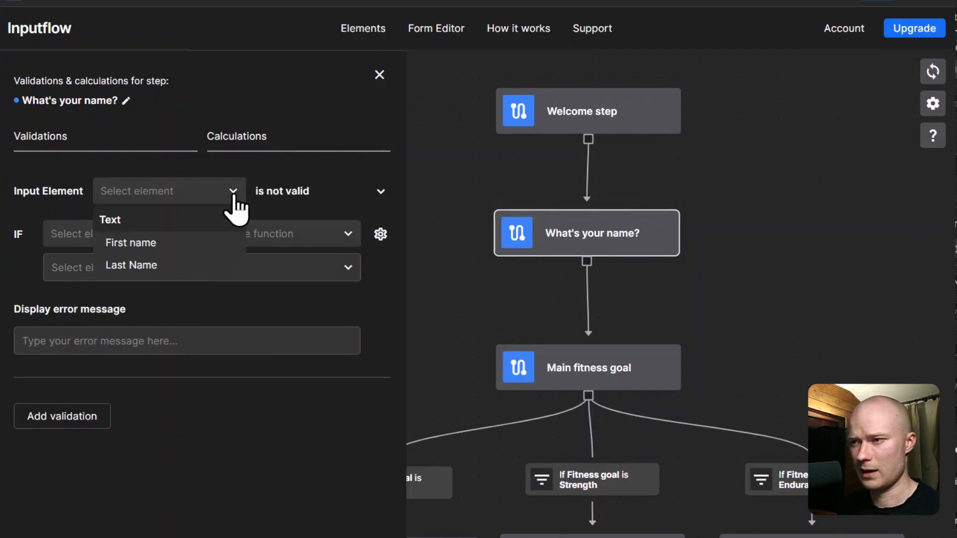
pyautogui.click(172, 246)
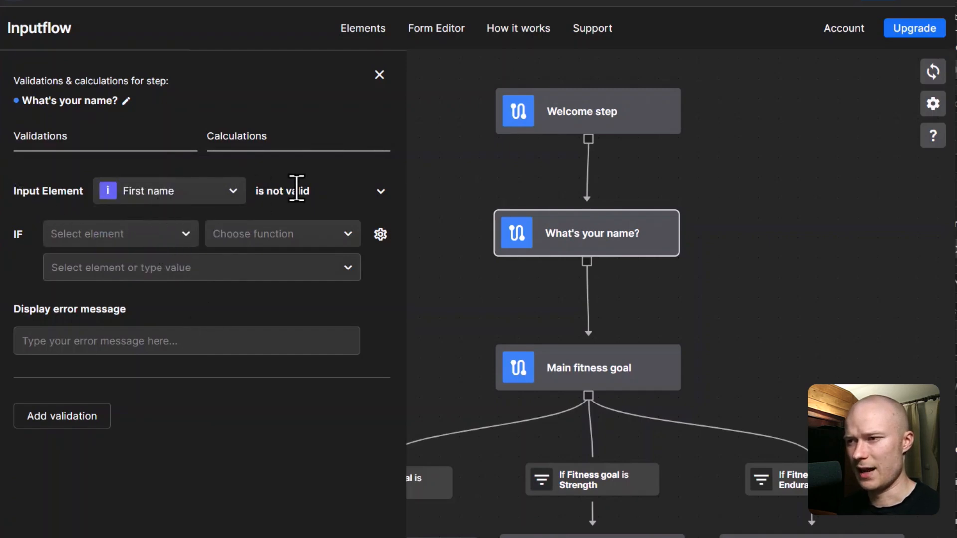
pyautogui.click(156, 238)
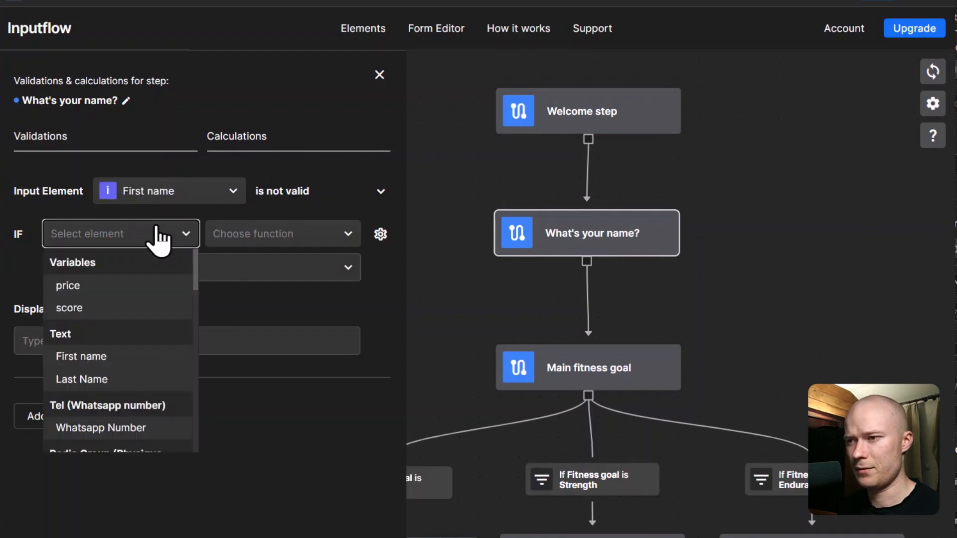
pyautogui.click(120, 357)
# Step: Fail it when First name is empty with 'Please enter your first name!', then add a second validation
pyautogui.click(344, 234)
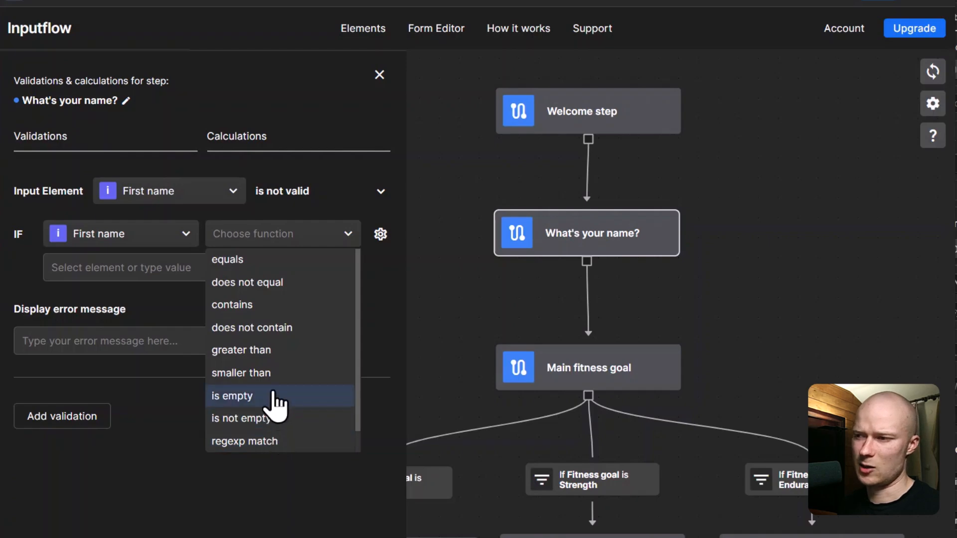
pyautogui.scroll(-1, 244, 334)
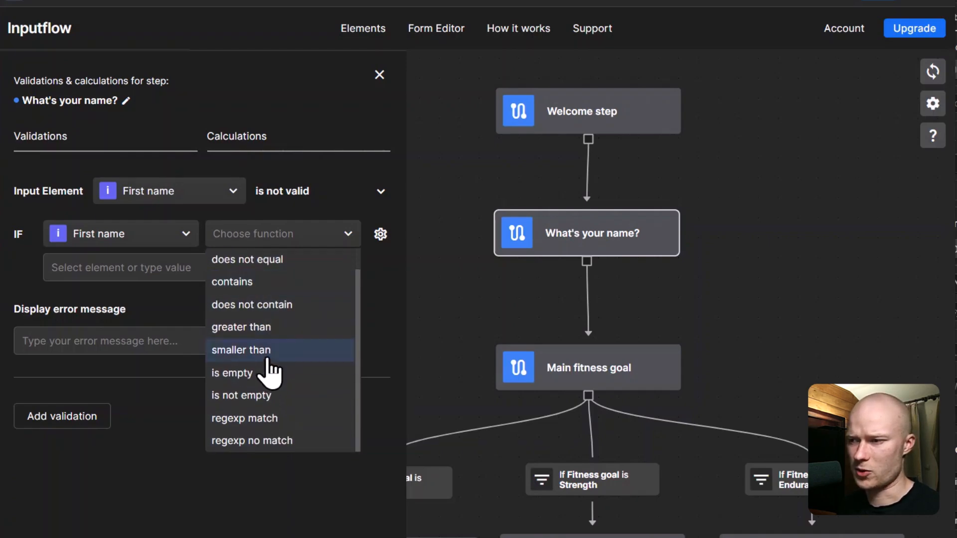
pyautogui.scroll(1, 273, 403)
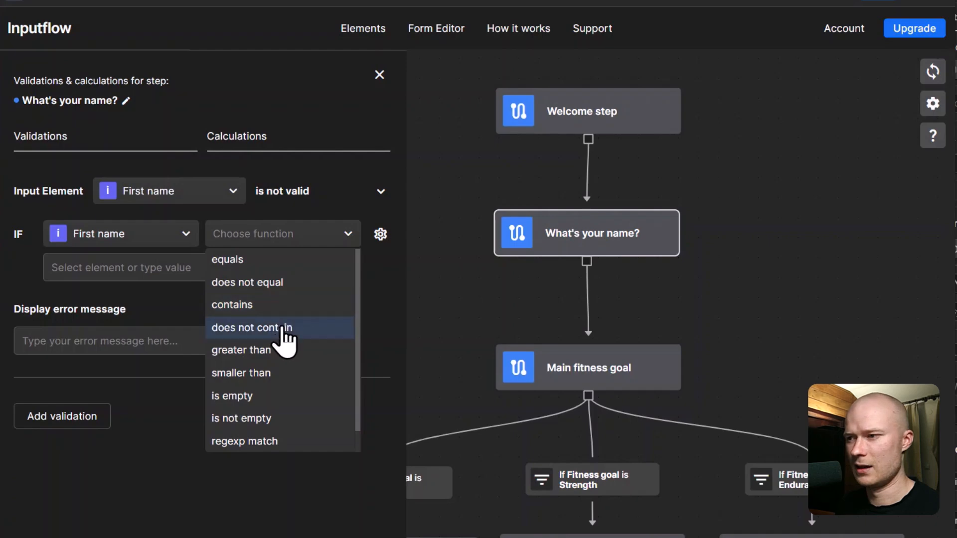
pyautogui.click(284, 398)
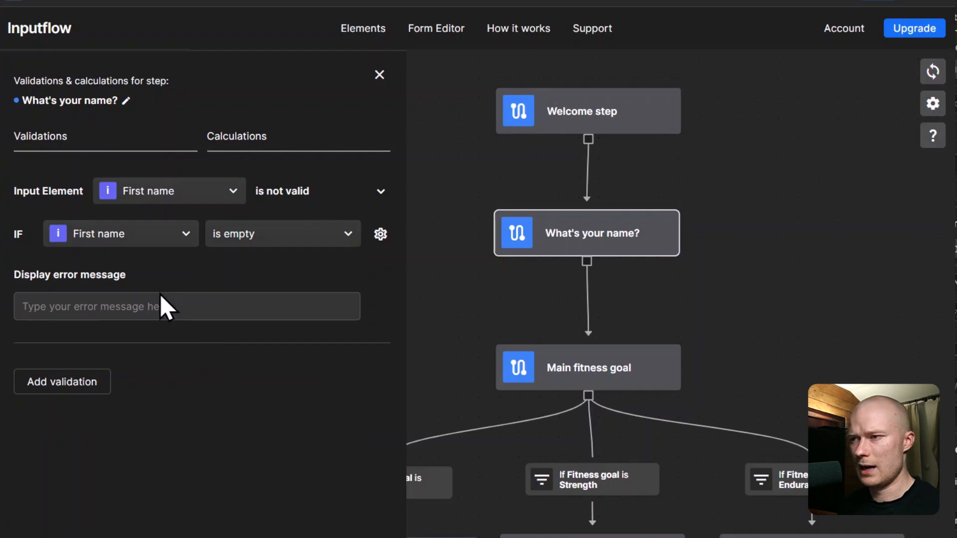
pyautogui.click(205, 313)
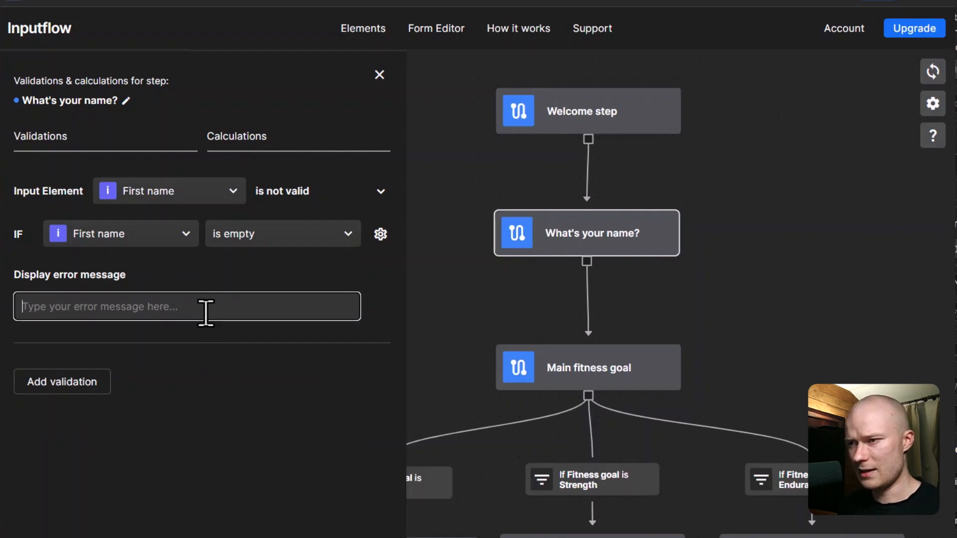
pyautogui.write('Please enter your first name!')
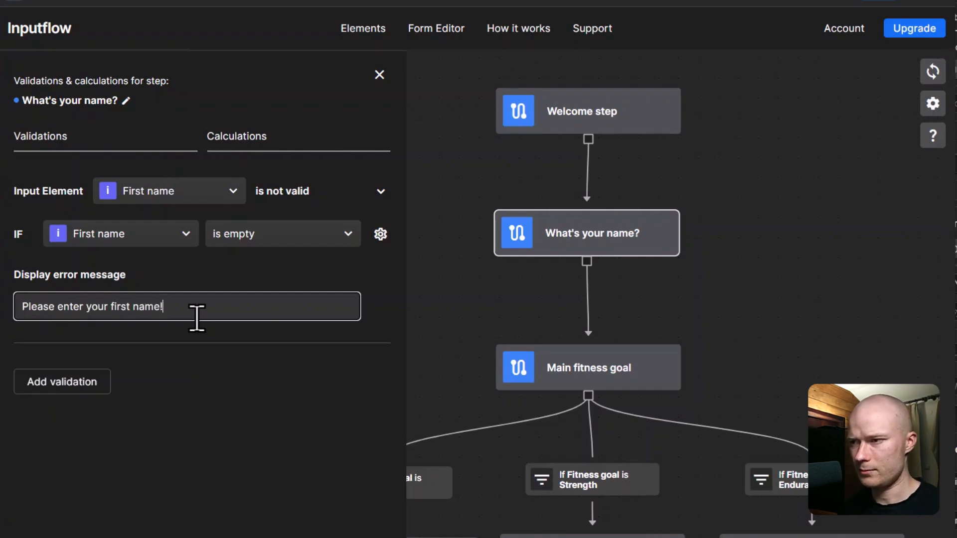
pyautogui.click(293, 389)
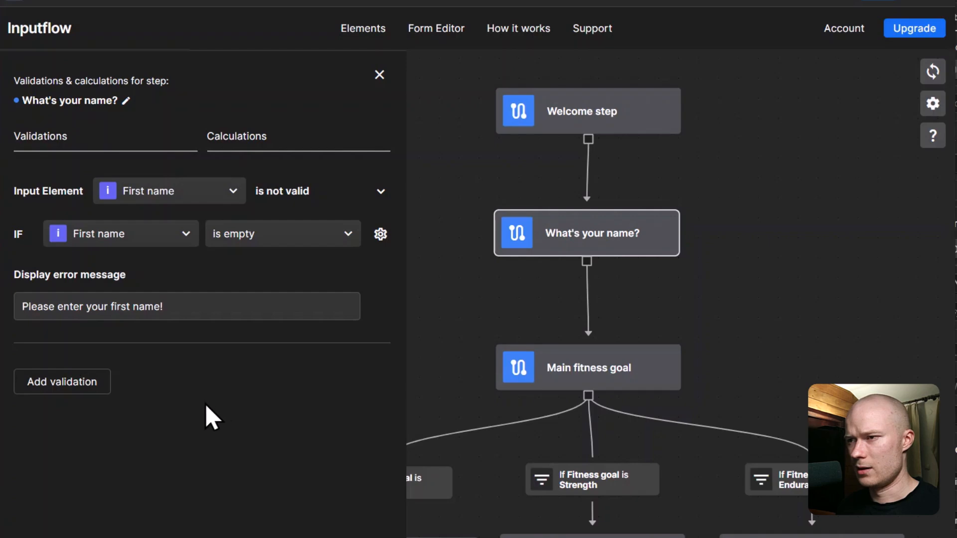
pyautogui.click(81, 382)
# Step: Point the second validation at Last Name with an 'is empty' condition
pyautogui.scroll(-2, 119, 419)
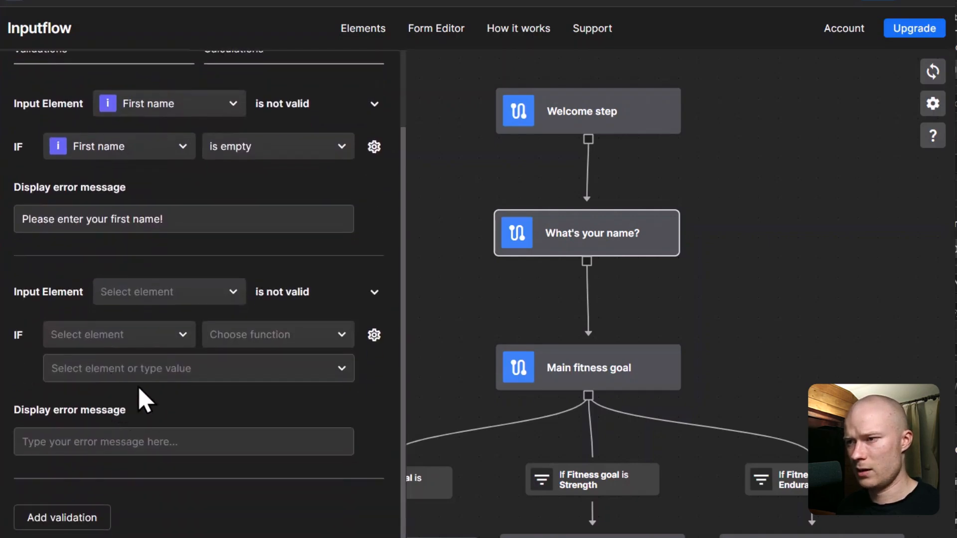
pyautogui.click(176, 295)
pyautogui.click(167, 368)
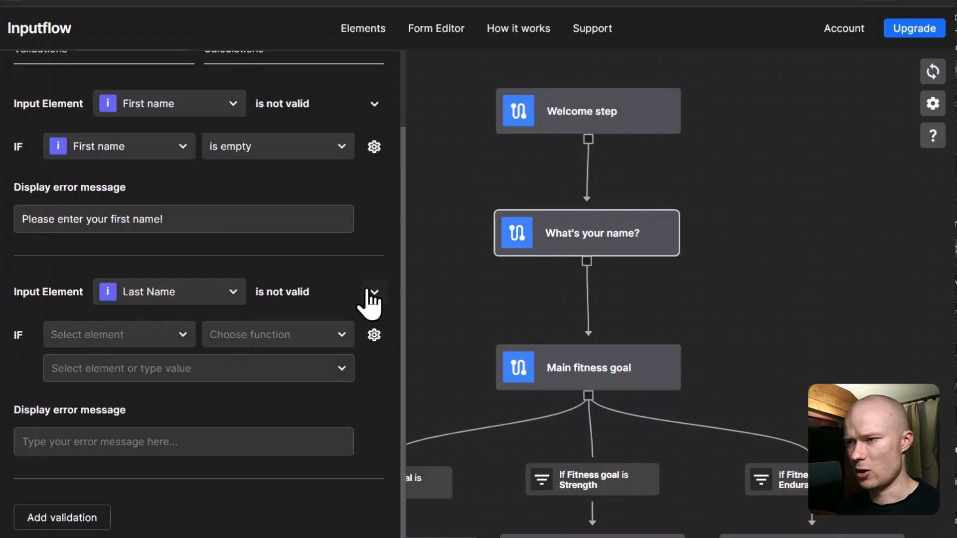
pyautogui.click(125, 333)
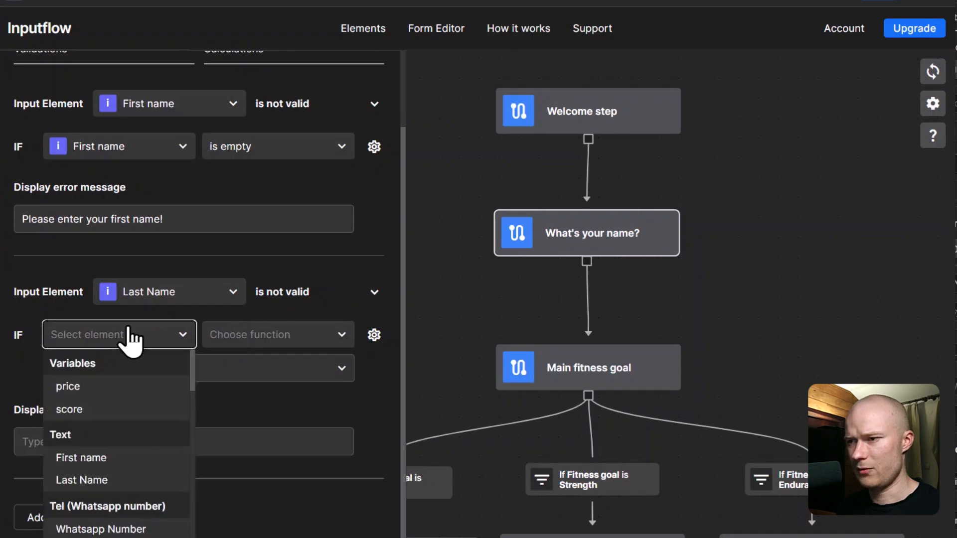
pyautogui.click(114, 479)
pyautogui.click(309, 339)
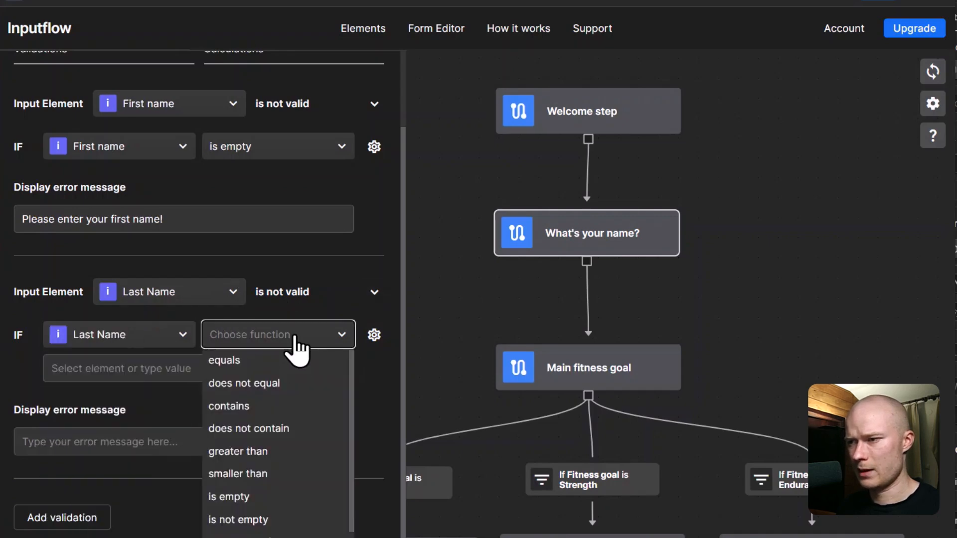
pyautogui.click(273, 497)
# Step: Set its error message to 'Please enter your last name!' by adapting the first-name message
pyautogui.click(184, 254)
pyautogui.hotkey('ctrl', 'a')
pyautogui.hotkey('ctrl', 'c')
pyautogui.click(124, 449)
pyautogui.hotkey('ctrl', 'v')
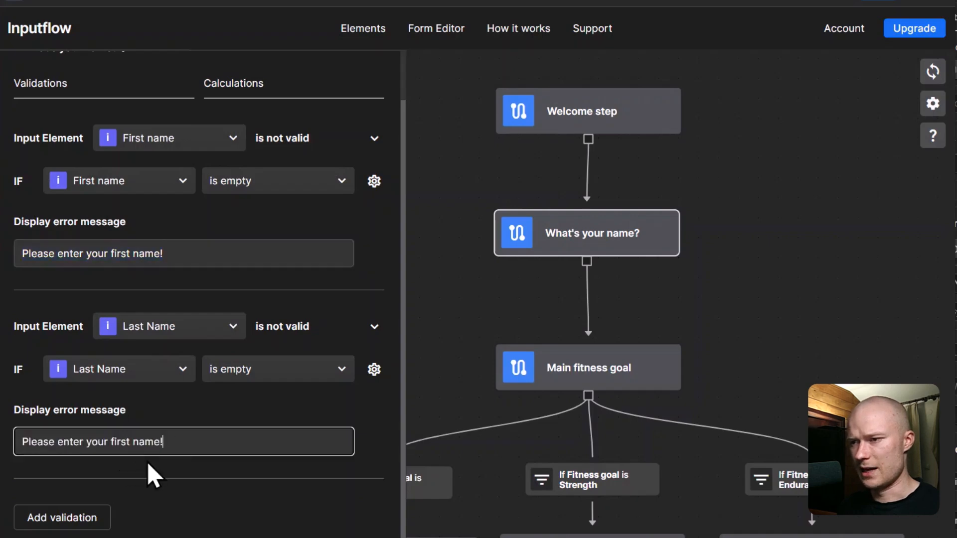
pyautogui.write('last')
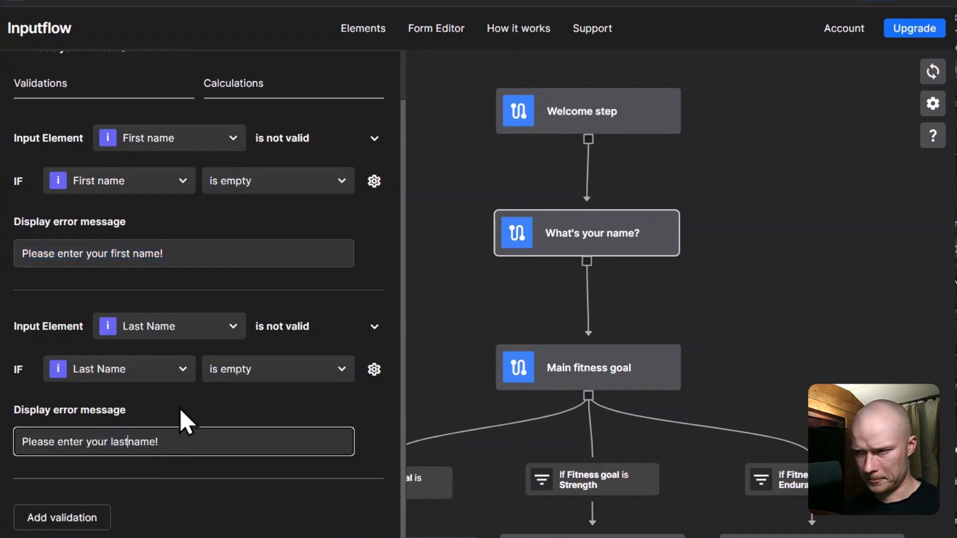
pyautogui.click(221, 405)
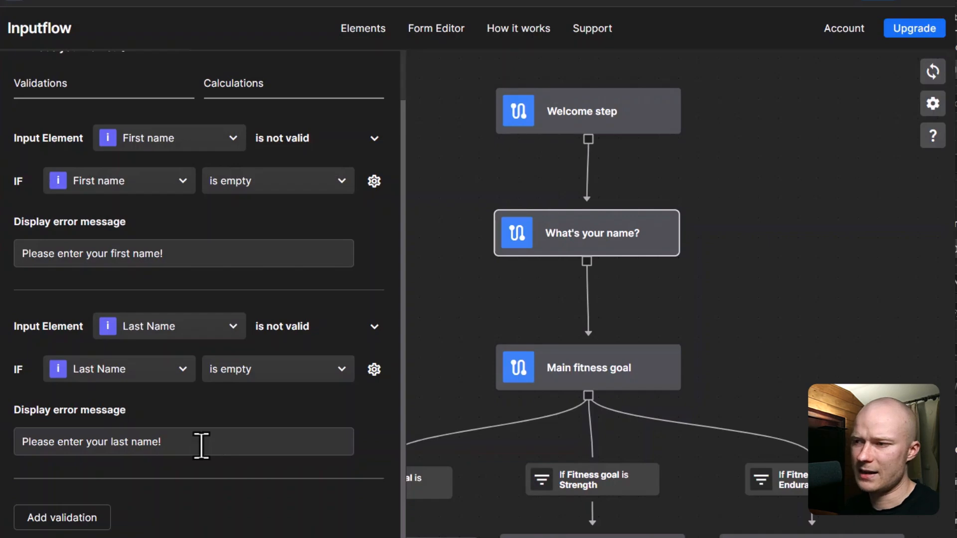
# Step: Add and remove an extra OR condition, then review the first-name message and go to Elements
pyautogui.click(374, 370)
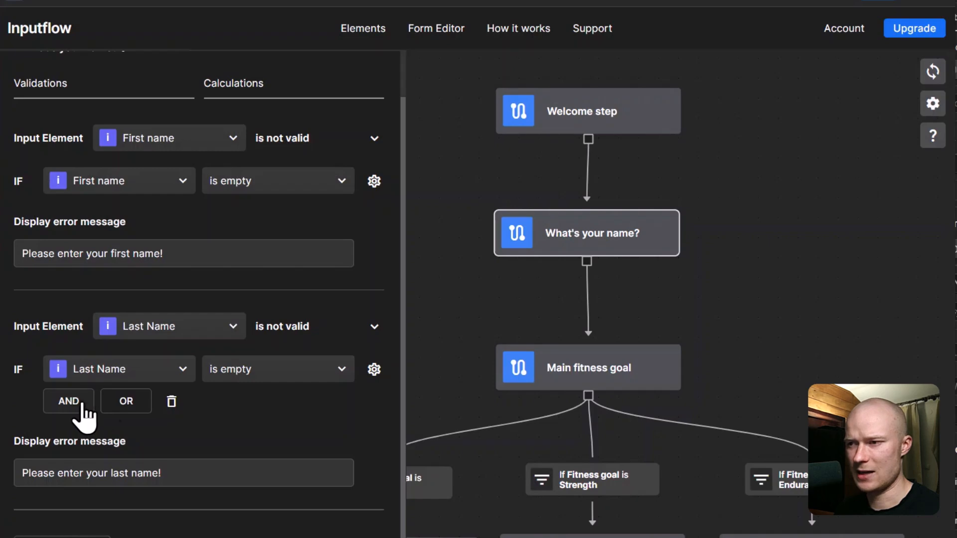
pyautogui.click(122, 405)
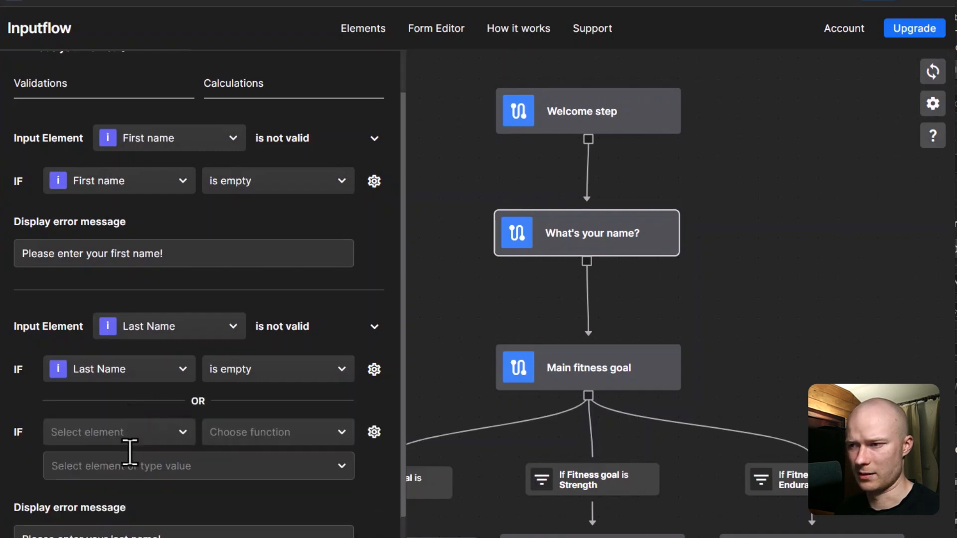
pyautogui.click(374, 433)
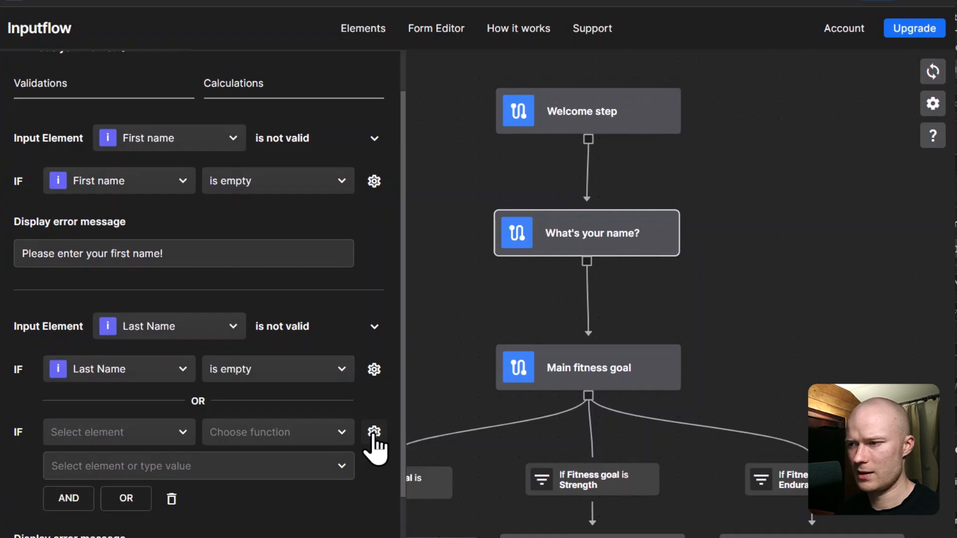
pyautogui.click(171, 499)
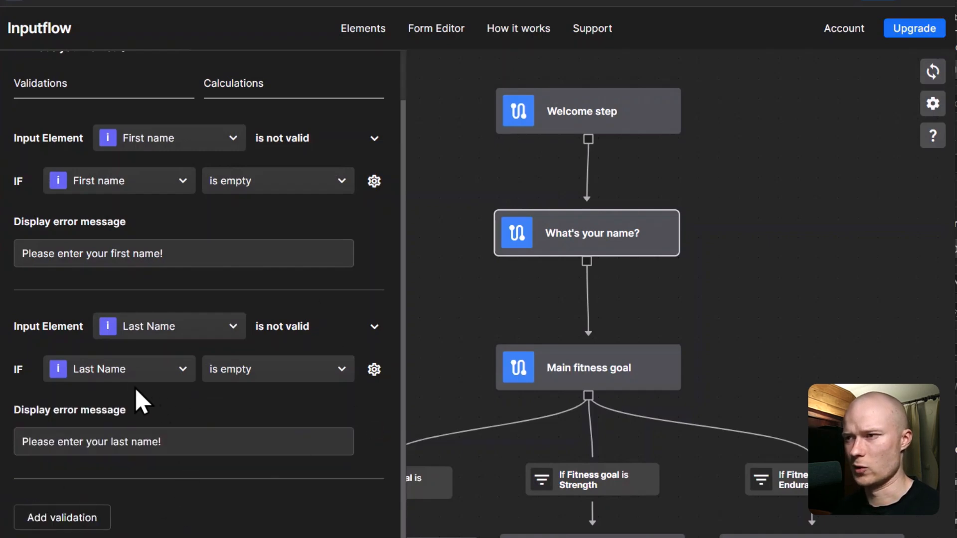
pyautogui.scroll(1, 173, 390)
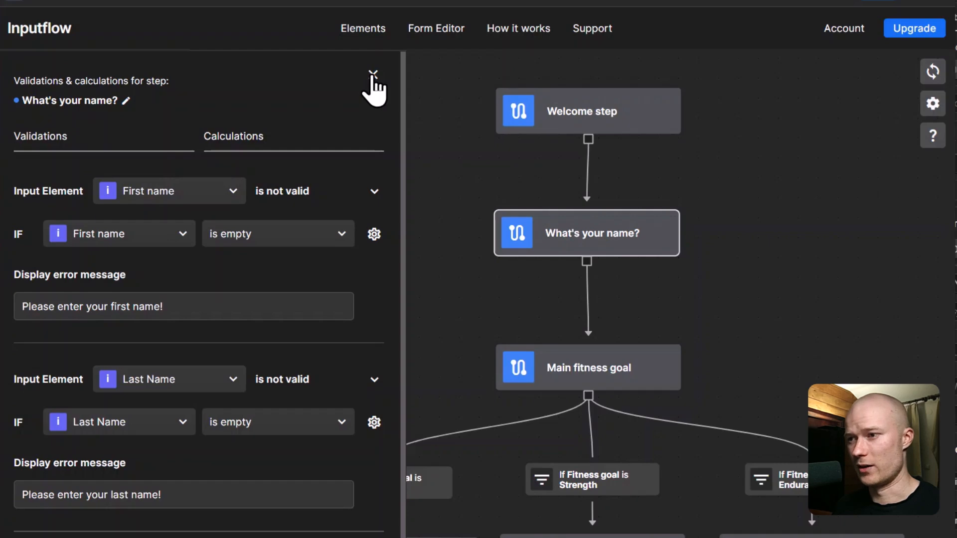
pyautogui.moveTo(214, 299); pyautogui.dragTo(38, 306)
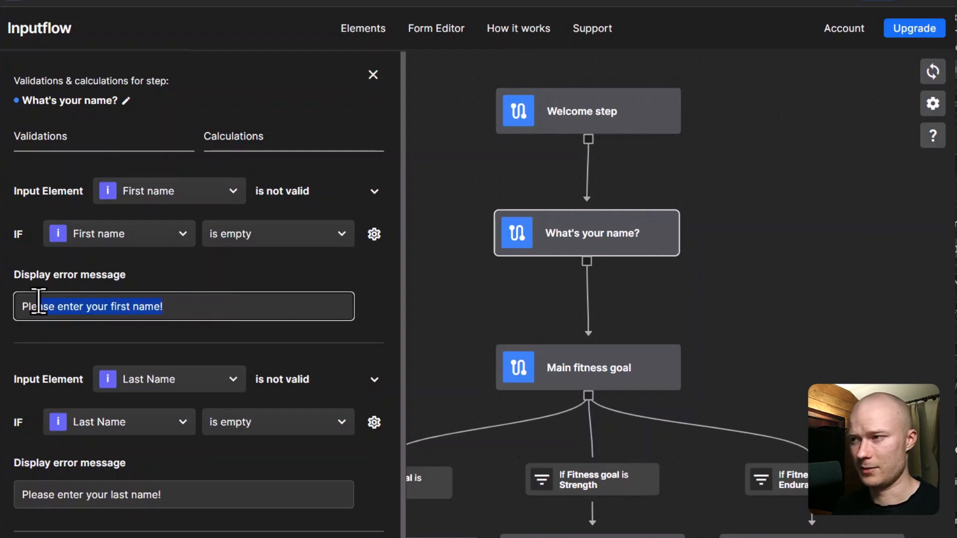
pyautogui.click(372, 29)
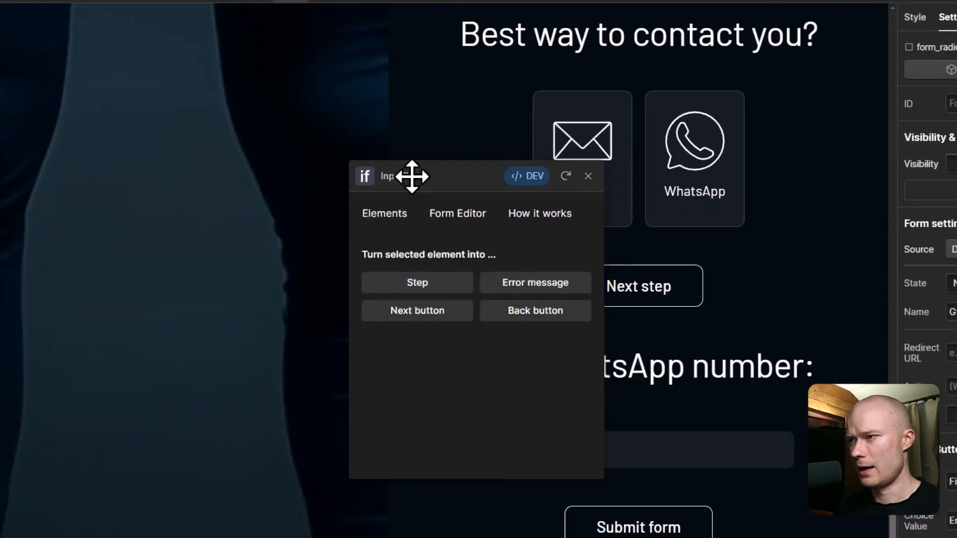
# Step: Insert a Text Block directly below the First name input
pyautogui.moveTo(412, 177); pyautogui.dragTo(175, 198)
pyautogui.scroll(10, 573, 314)
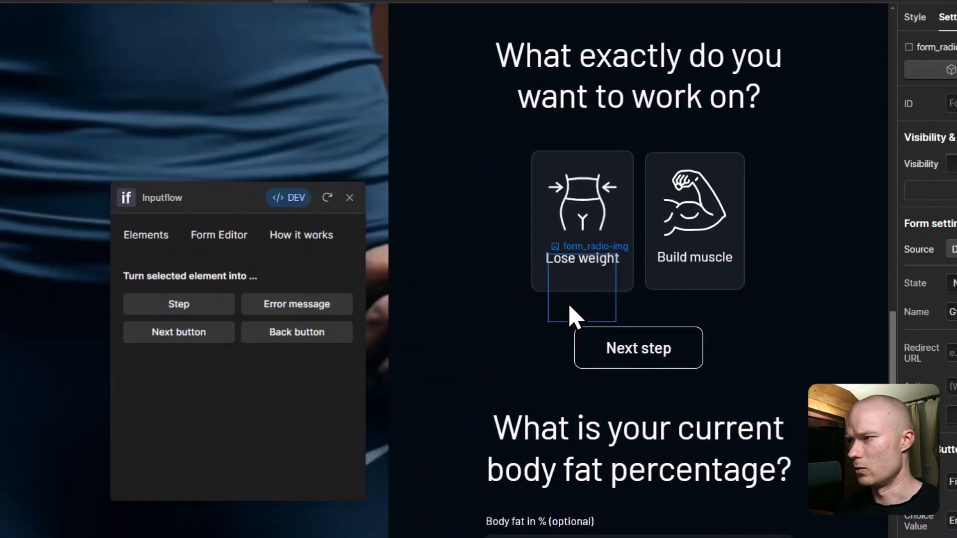
pyautogui.scroll(10, 573, 317)
pyautogui.scroll(3, 570, 324)
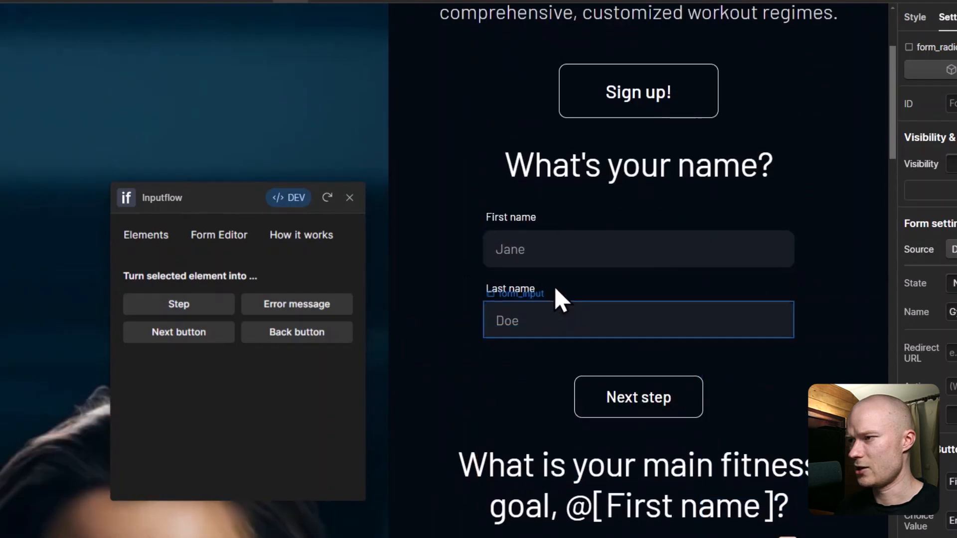
pyautogui.click(548, 254)
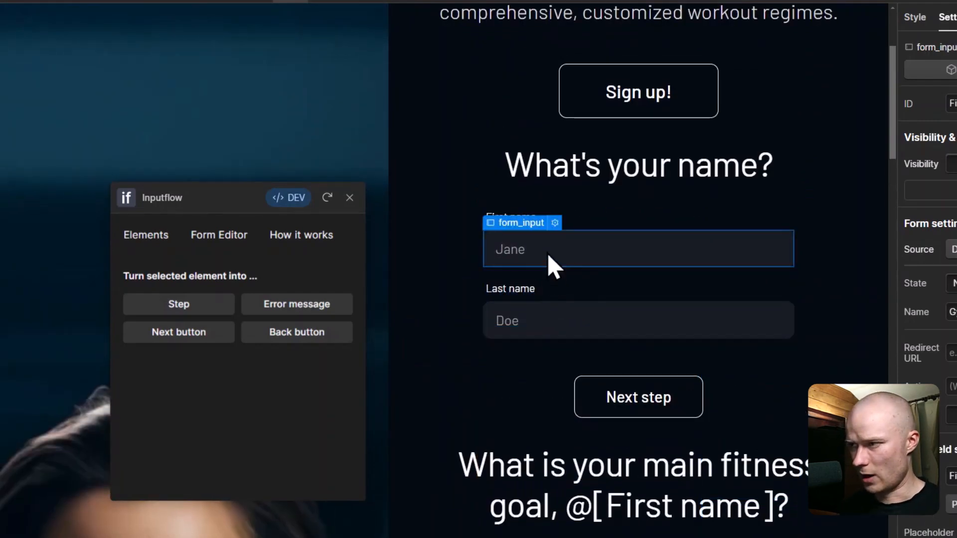
pyautogui.hotkey('ctrl', 'e')
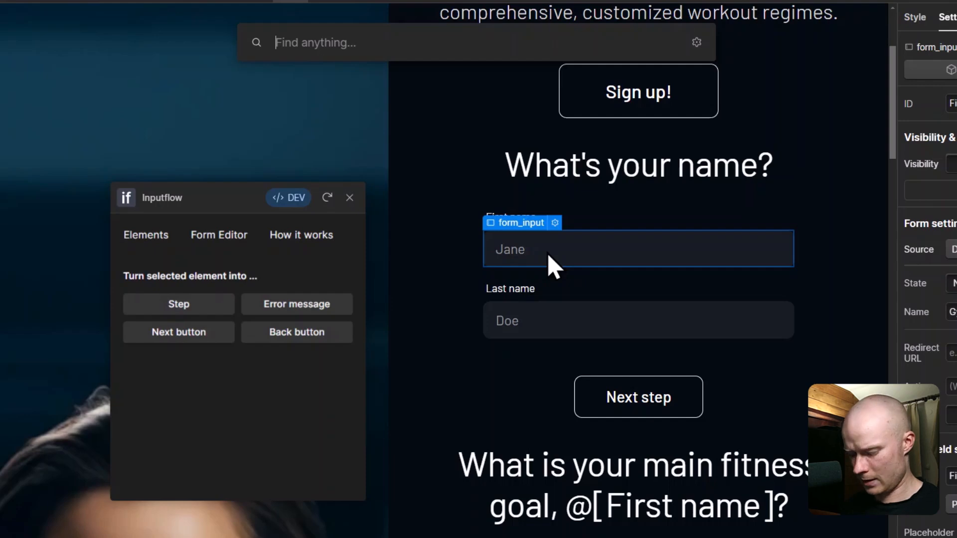
pyautogui.write('text')
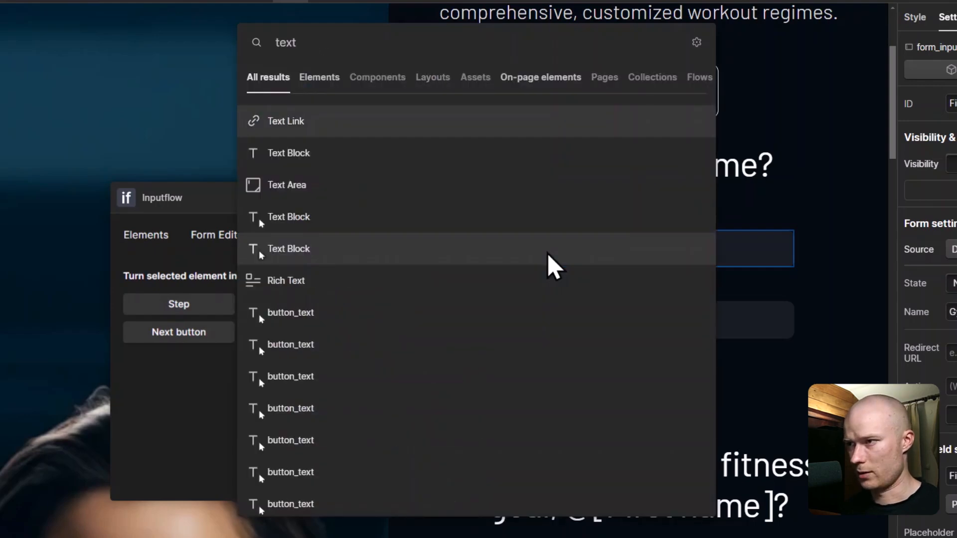
pyautogui.press('Down')
pyautogui.press('Return')
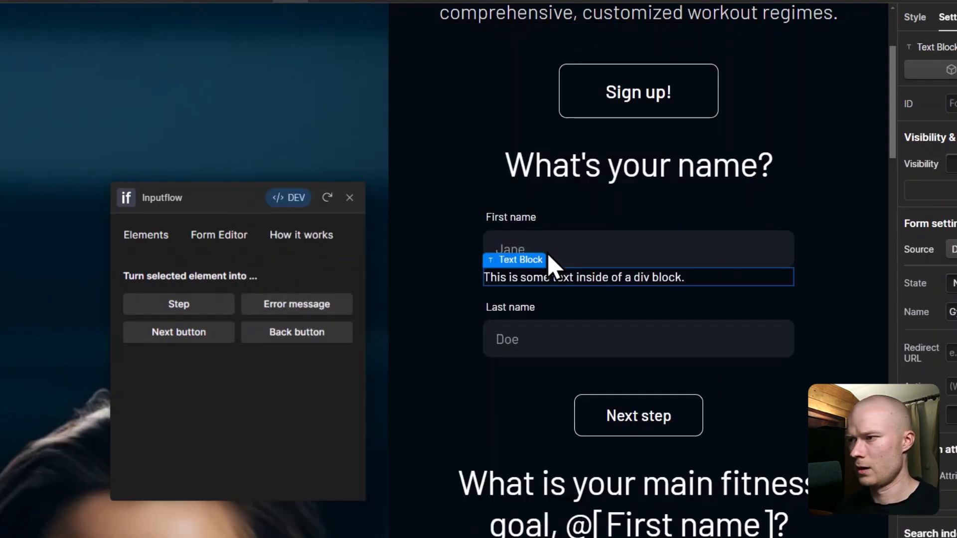
# Step: Change its text to 'Error message will be displayed here!' and paste a copy below Last name
pyautogui.doubleClick(623, 277)
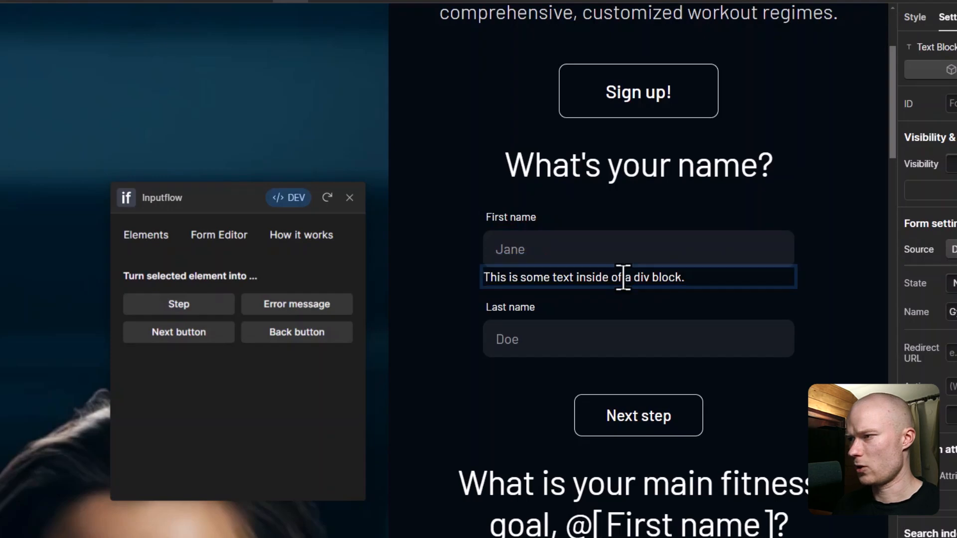
pyautogui.hotkey('ctrl', 'a')
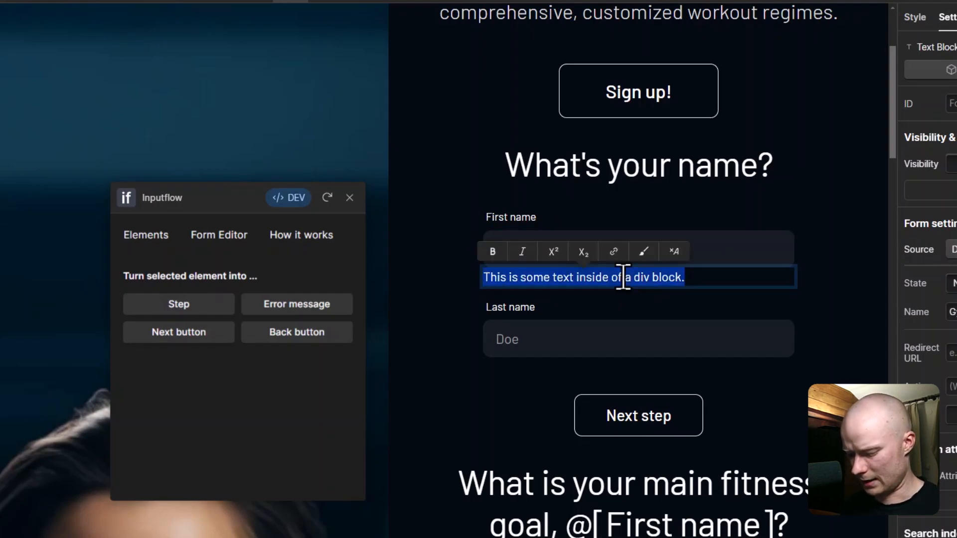
pyautogui.write('Error me')
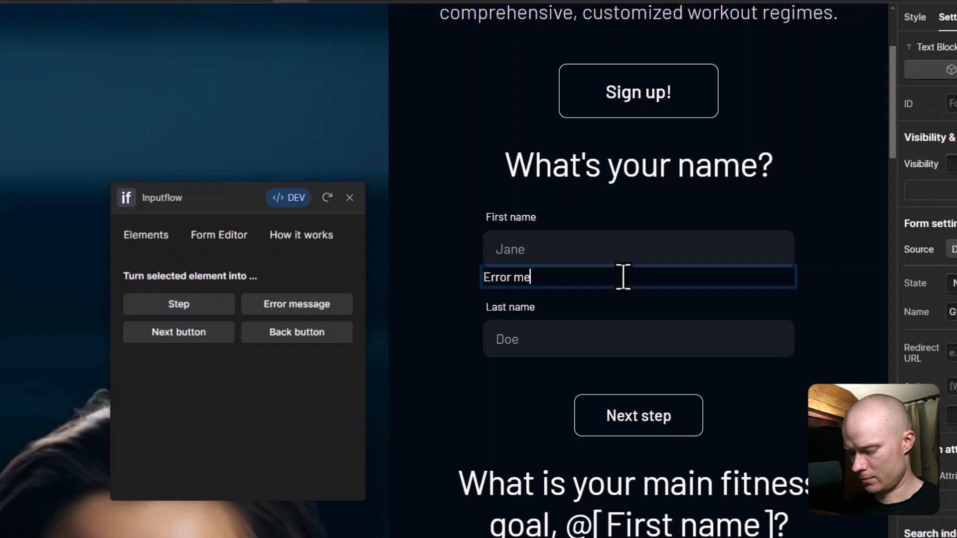
pyautogui.write('ssage will be disp')
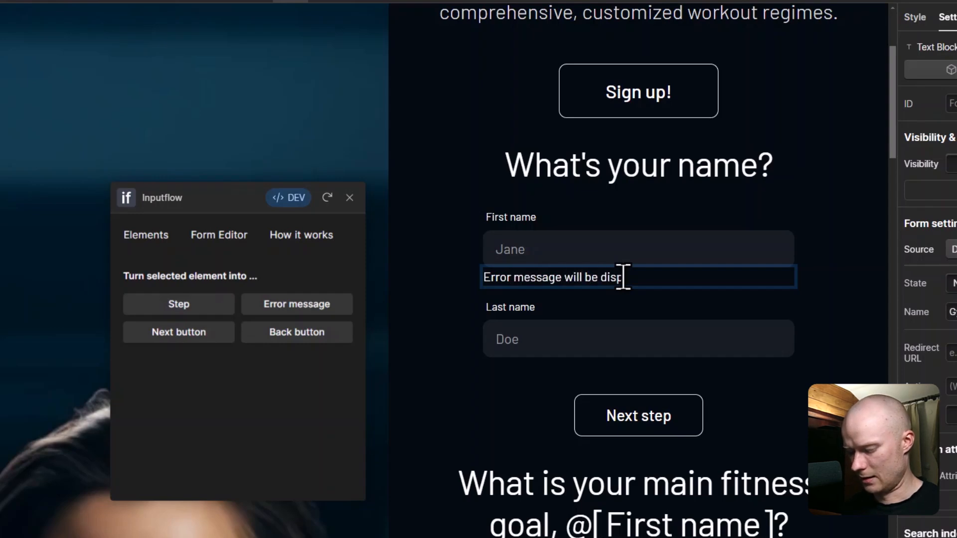
pyautogui.write('layed here!')
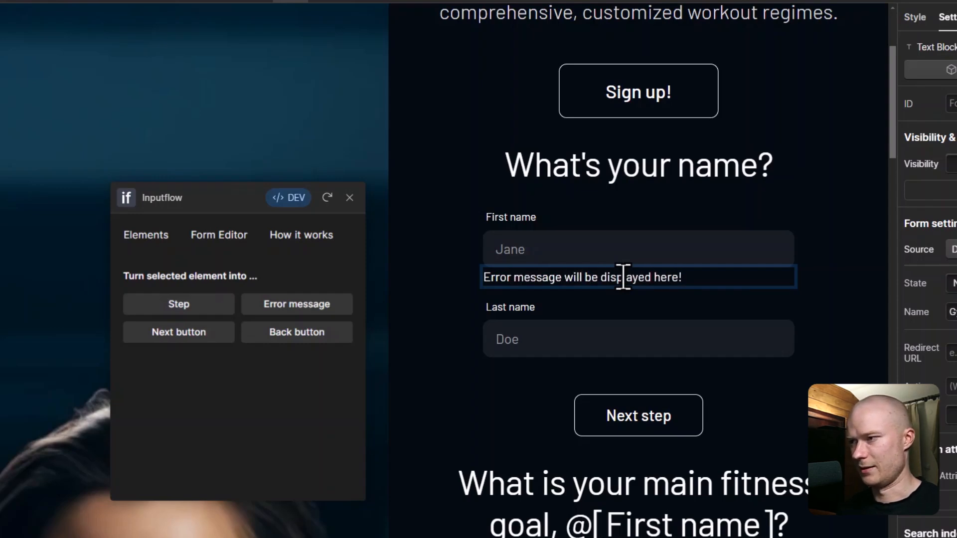
pyautogui.press('Escape')
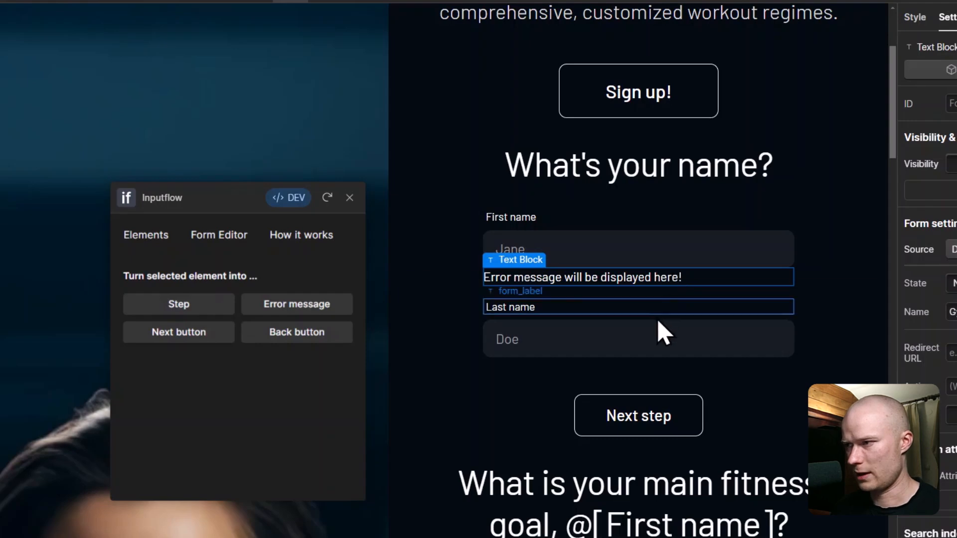
pyautogui.click(647, 351)
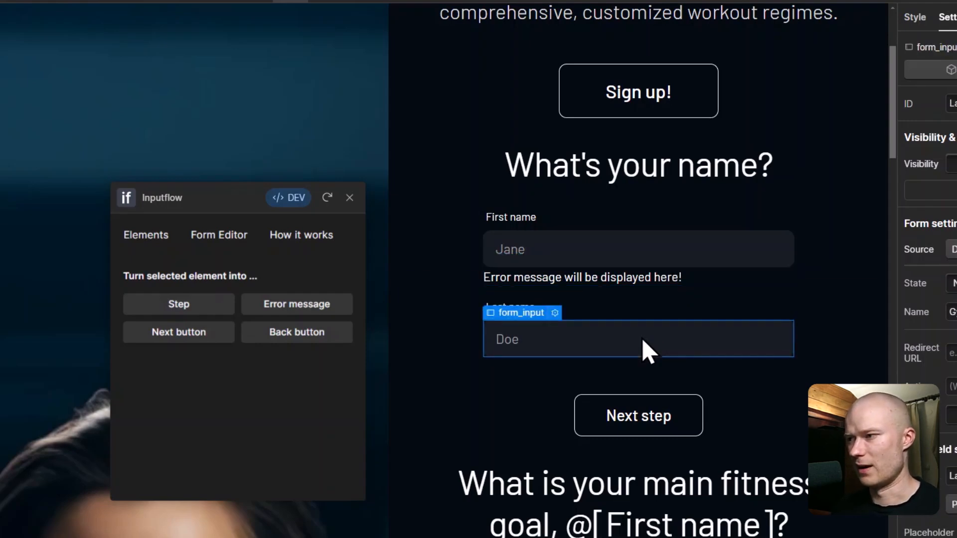
pyautogui.hotkey('ctrl', 'v')
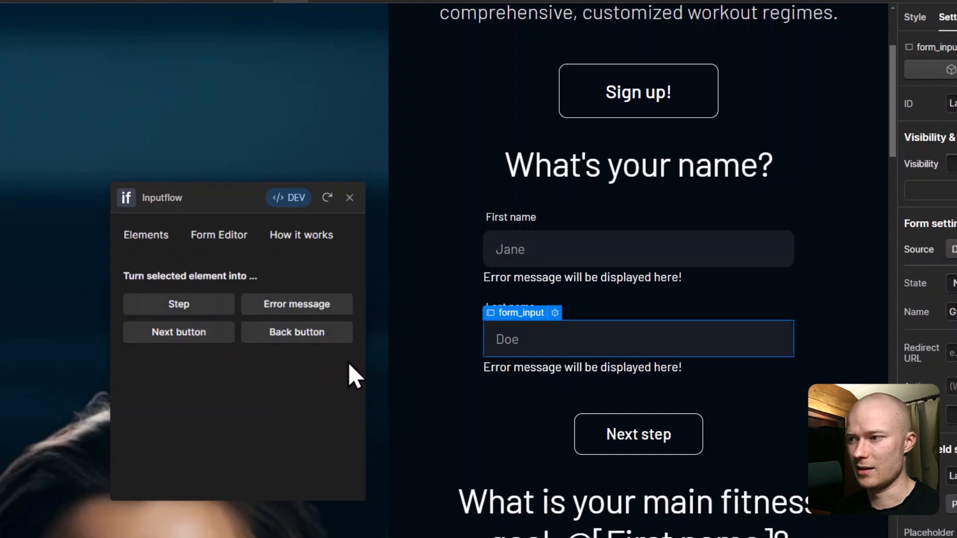
pyautogui.click(550, 282)
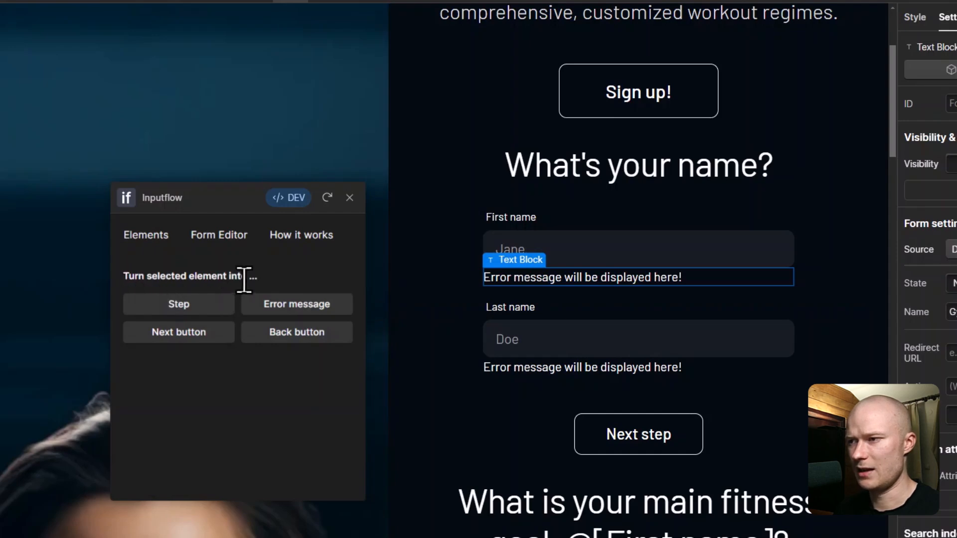
# Step: Mark both 'Error message will be displayed here!' text blocks as Inputflow error messages
pyautogui.click(303, 314)
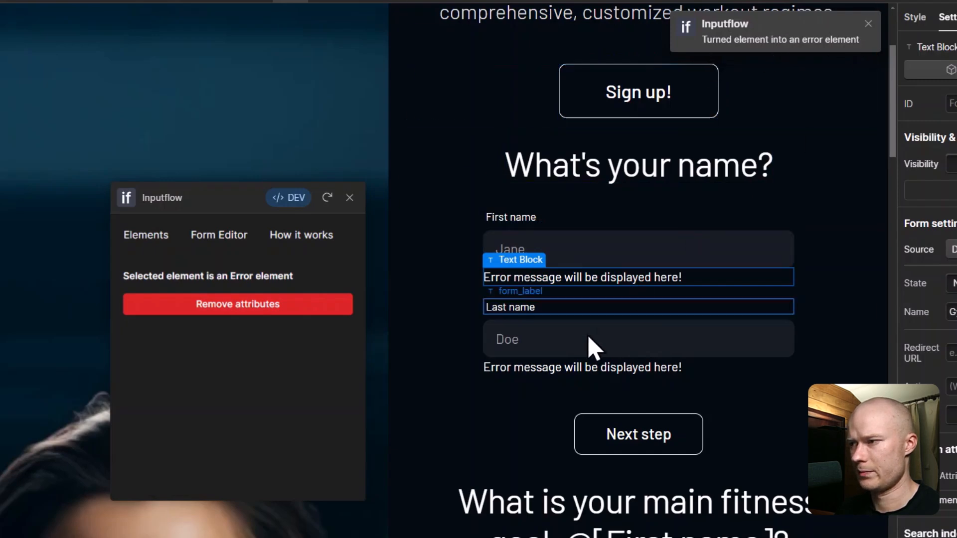
pyautogui.click(575, 368)
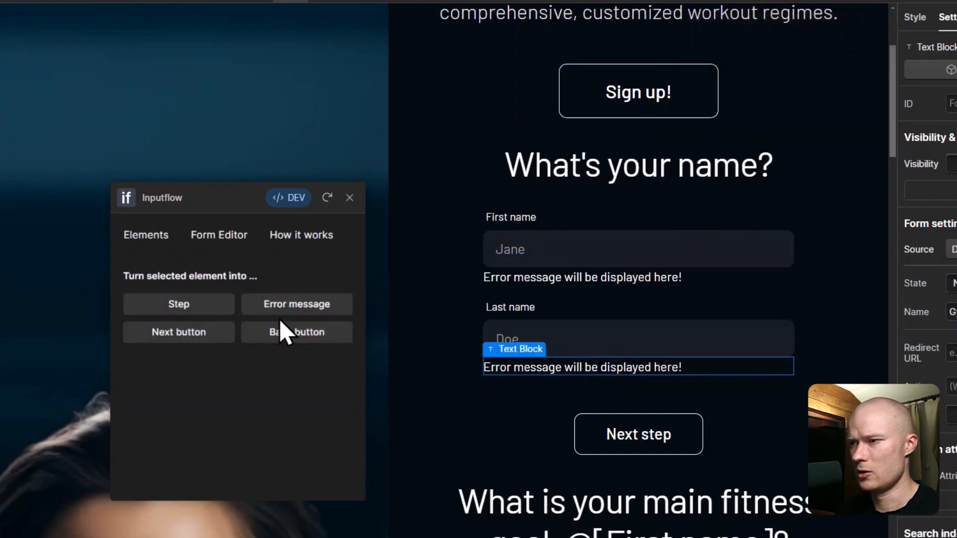
pyautogui.click(299, 305)
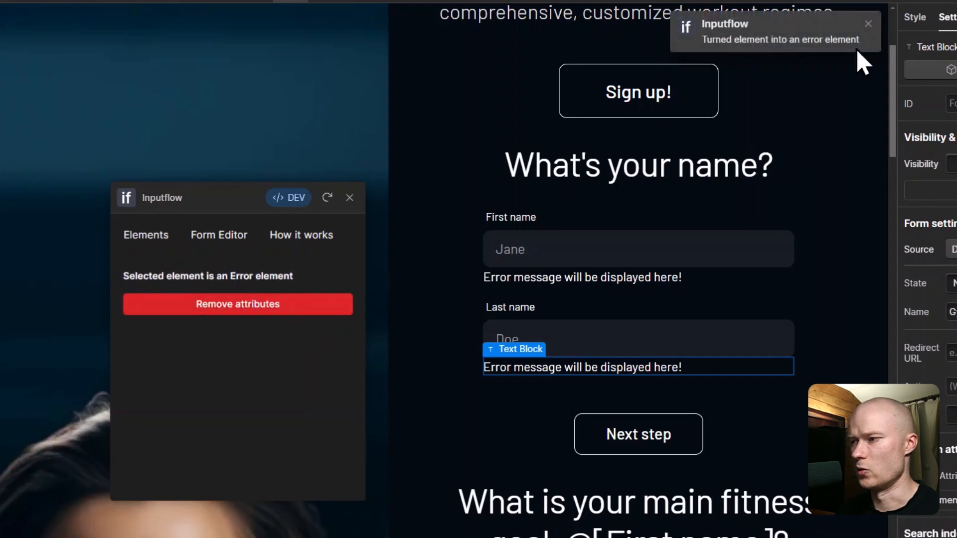
pyautogui.click(646, 280)
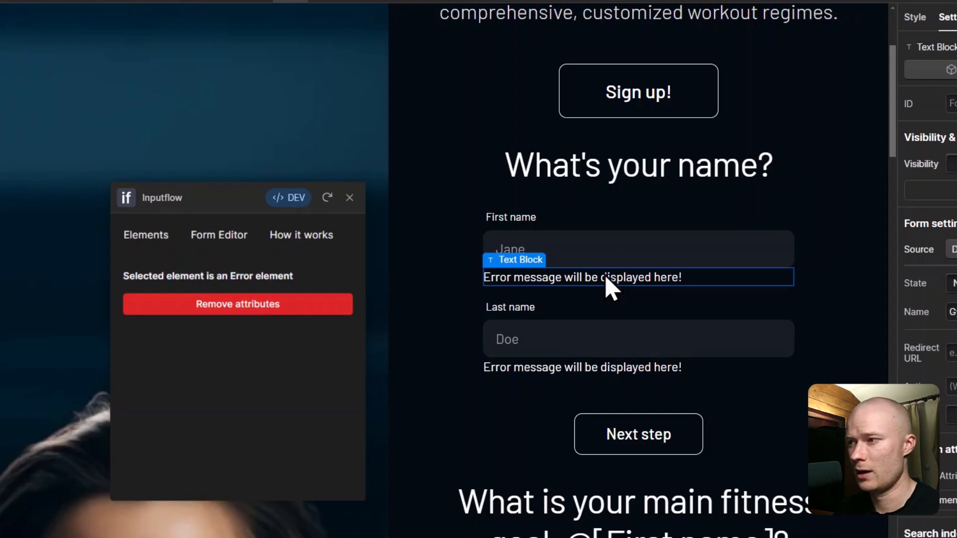
pyautogui.click(912, 19)
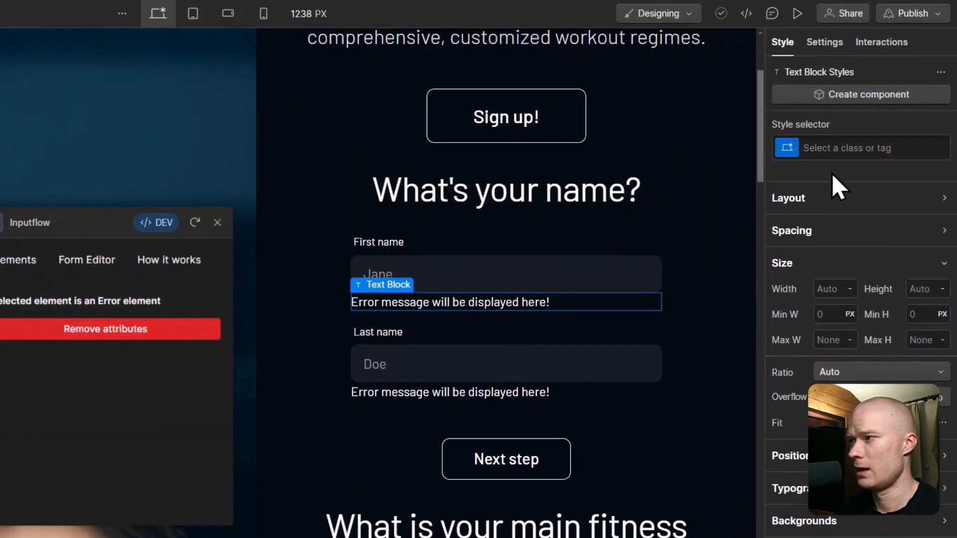
# Step: Apply the form_error-msg class to the First name and Last name error text blocks
pyautogui.click(840, 146)
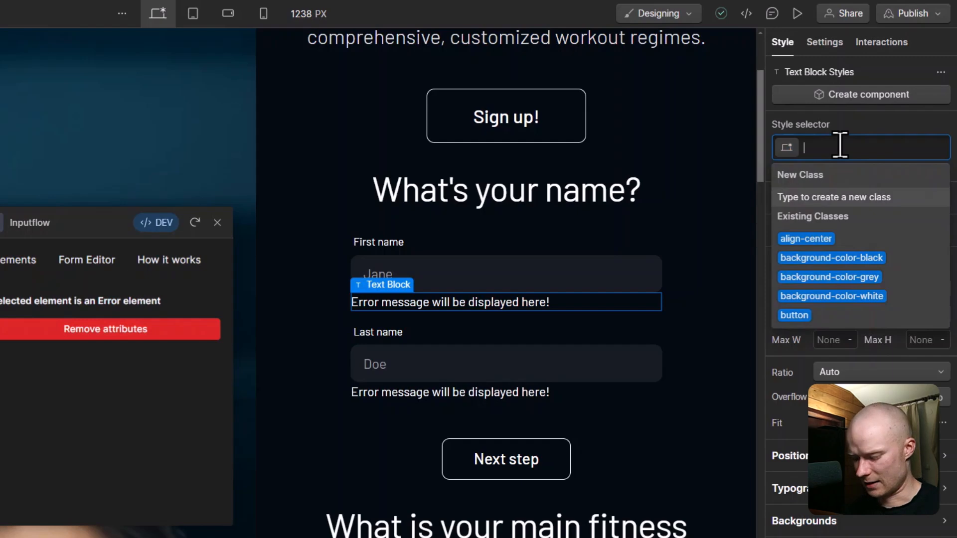
pyautogui.write('form')
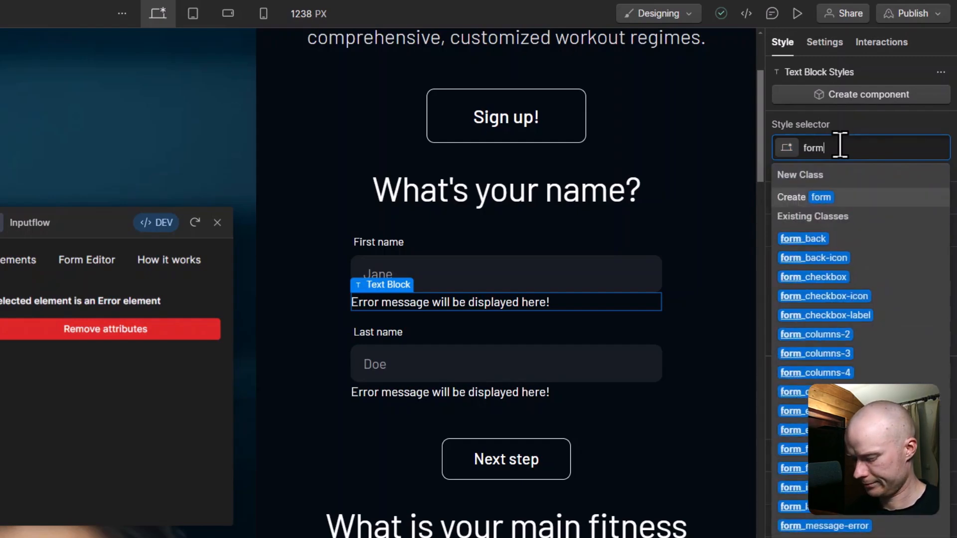
pyautogui.write('_err')
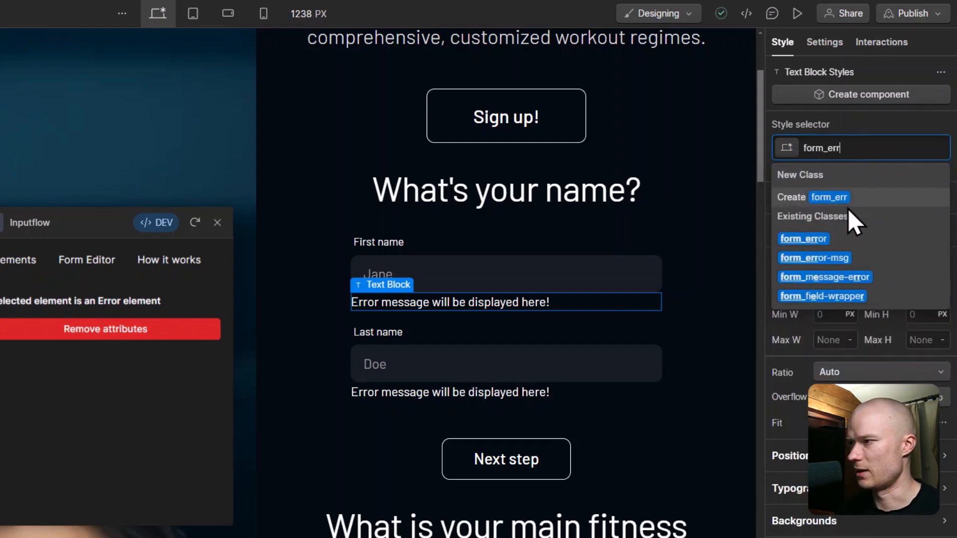
pyautogui.click(847, 259)
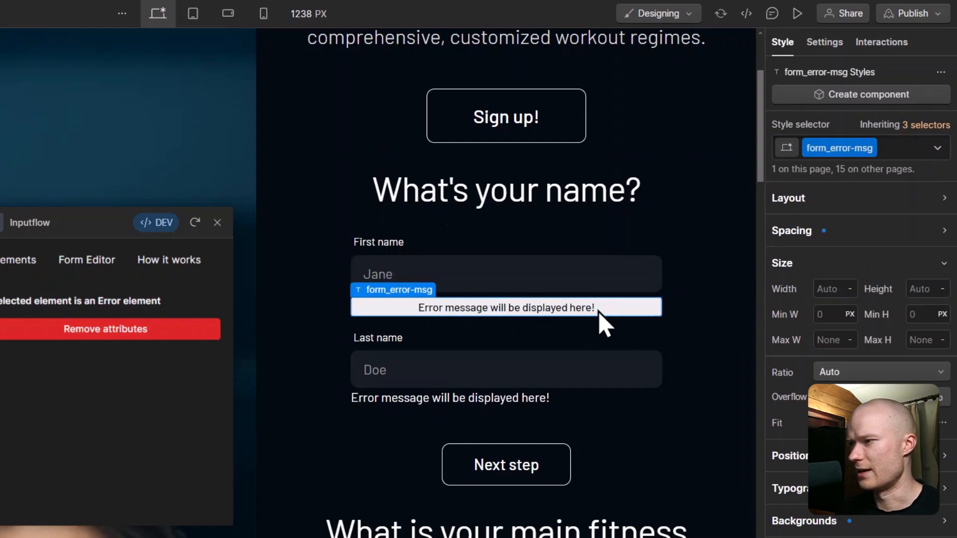
pyautogui.click(611, 401)
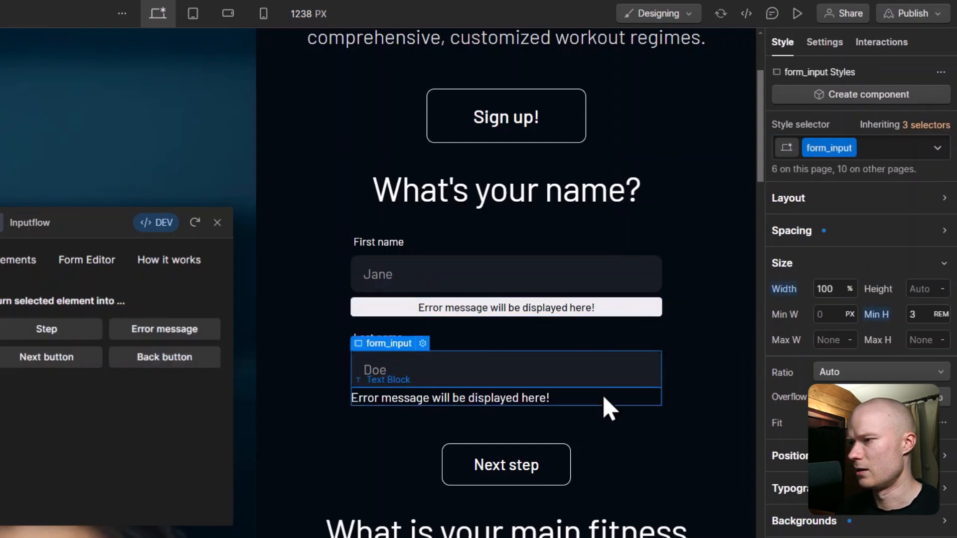
pyautogui.click(611, 402)
pyautogui.click(872, 140)
pyautogui.write('f')
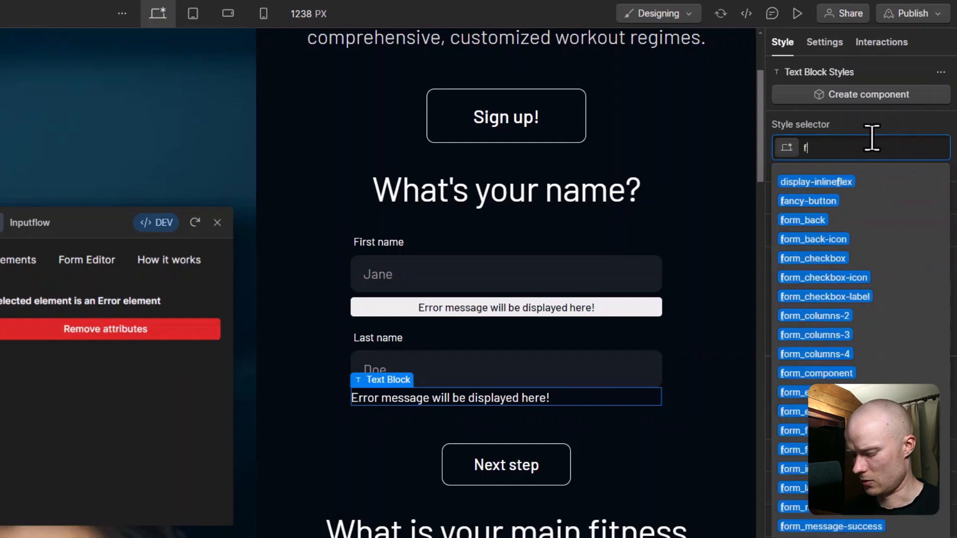
pyautogui.write('ormer')
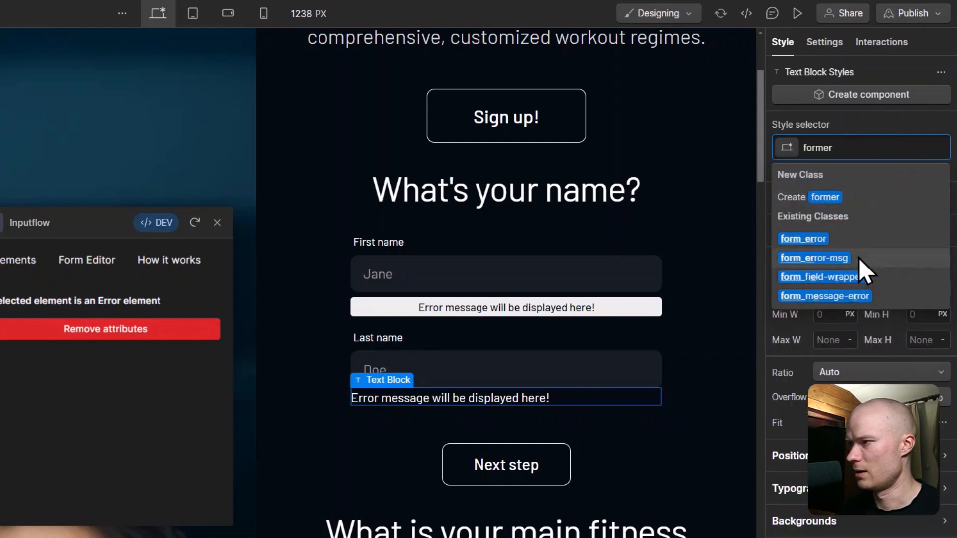
pyautogui.click(814, 258)
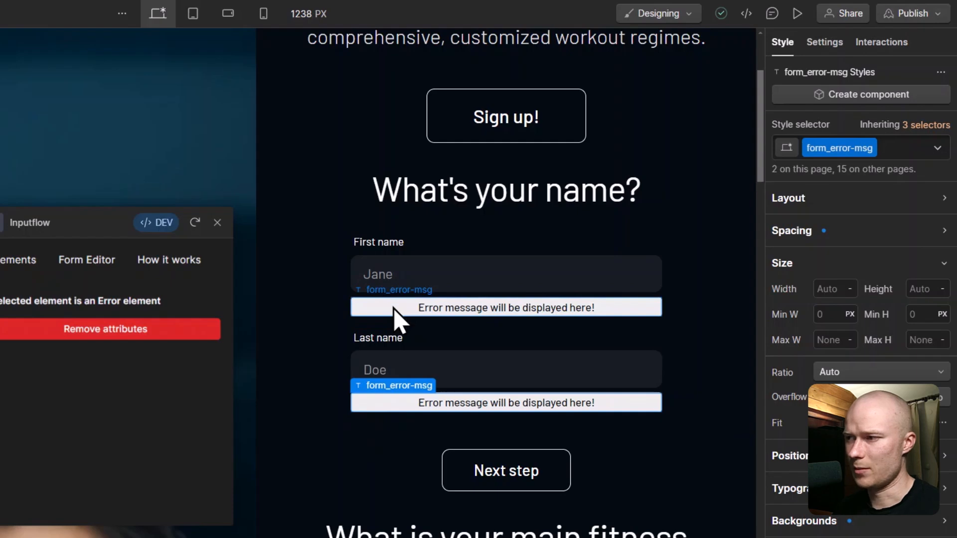
# Step: Publish the site to its webflow.io staging domain
pyautogui.scroll(4, 613, 357)
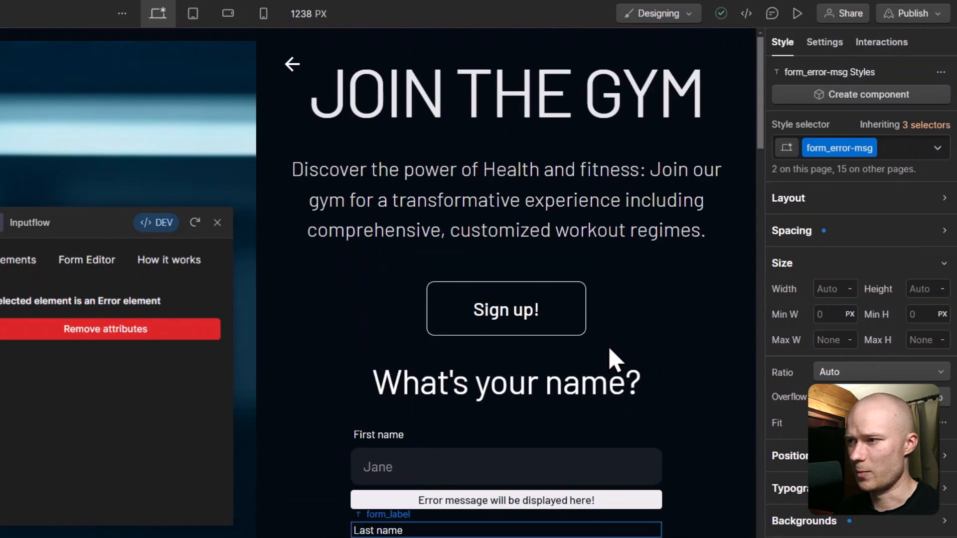
pyautogui.click(923, 13)
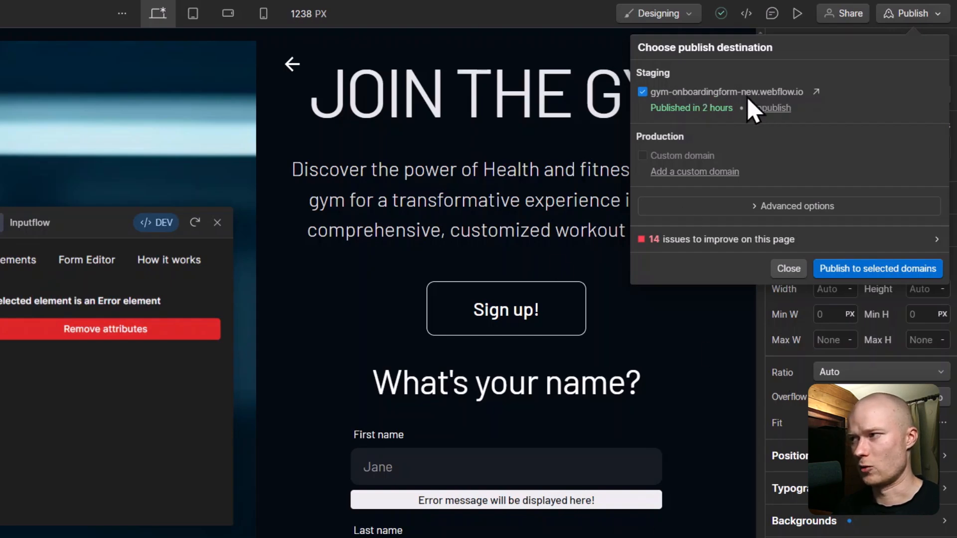
pyautogui.click(856, 270)
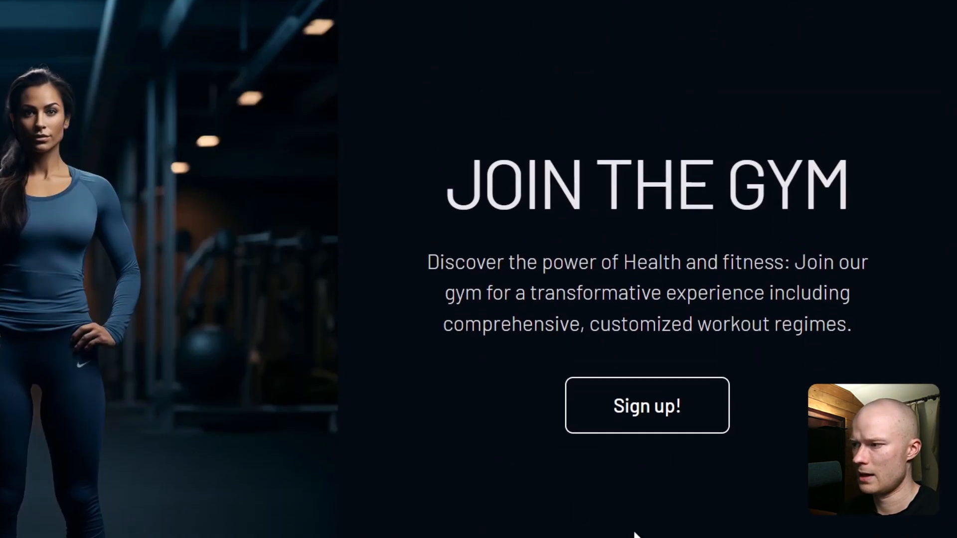
# Step: Start the live form and submit the name step empty to show both errors
pyautogui.click(578, 422)
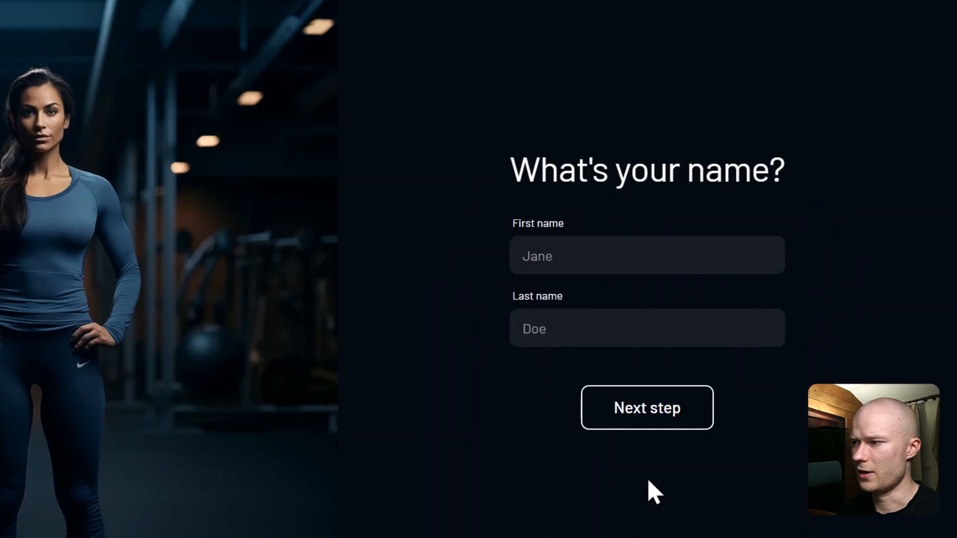
pyautogui.click(638, 431)
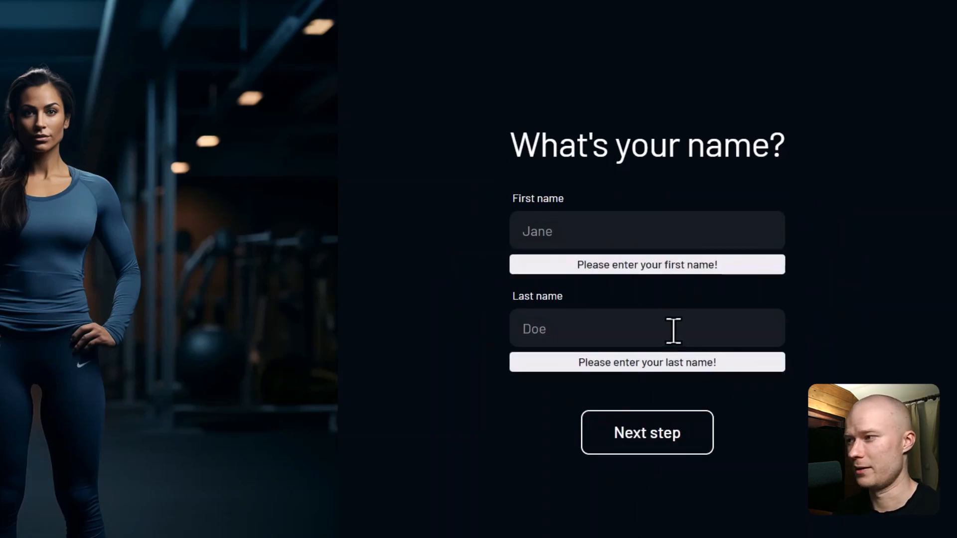
pyautogui.click(618, 430)
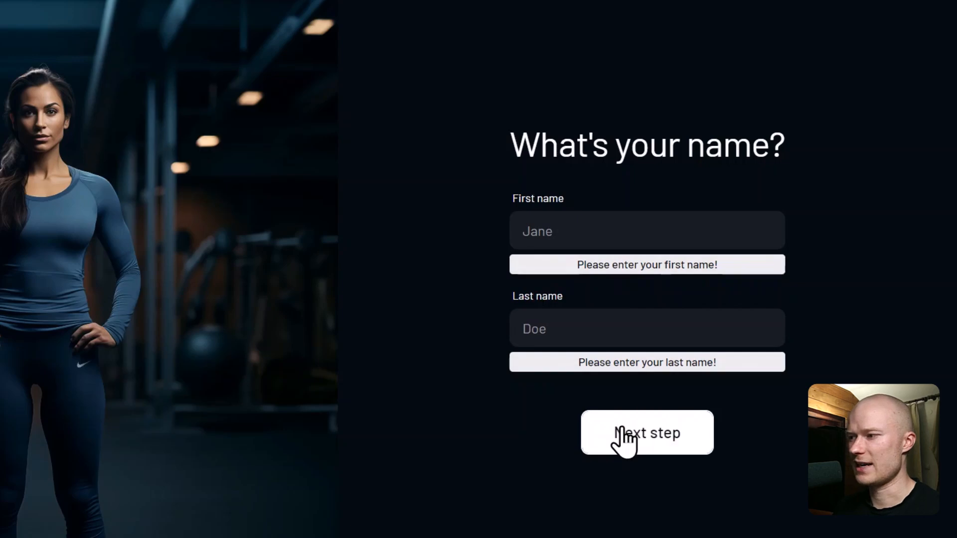
# Step: Fill in the first and last names, advancing to the fitness goal step
pyautogui.click(571, 231)
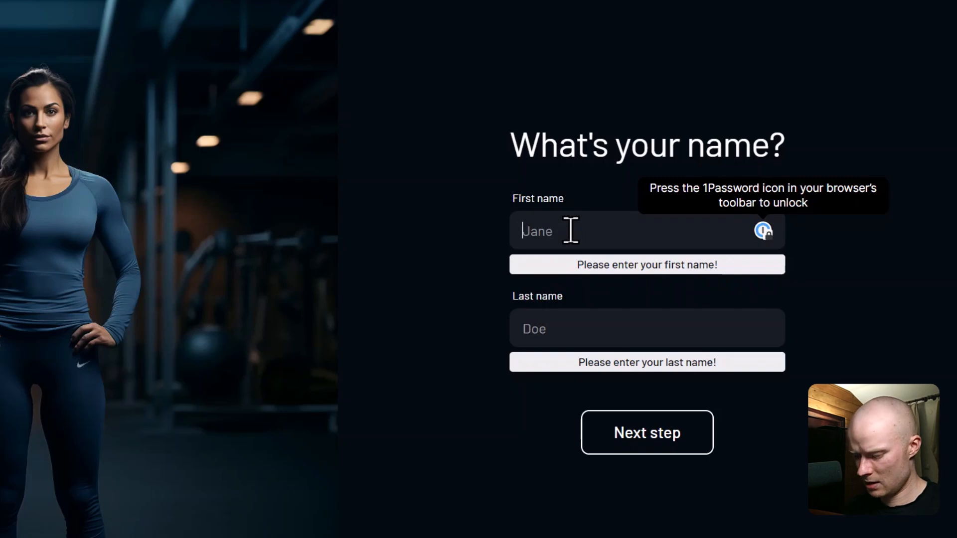
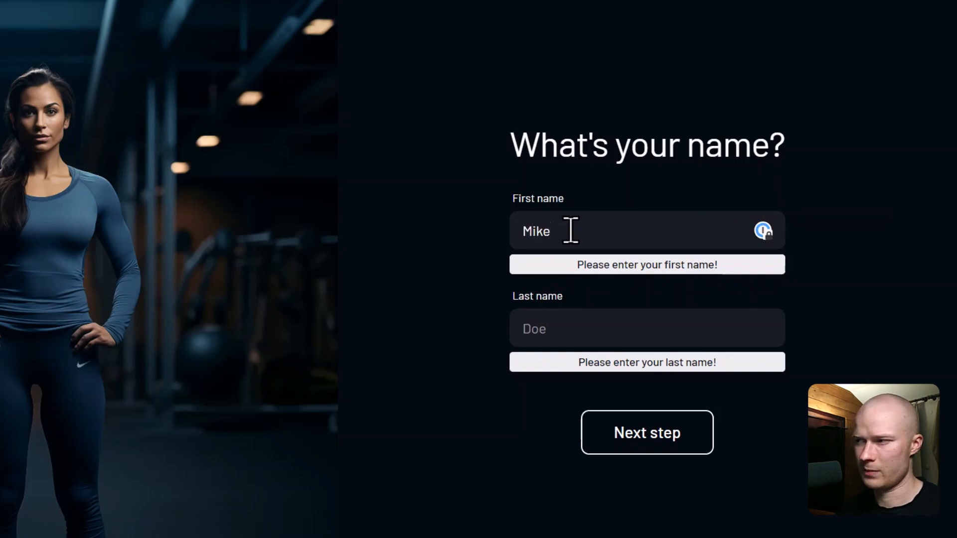
pyautogui.click(630, 440)
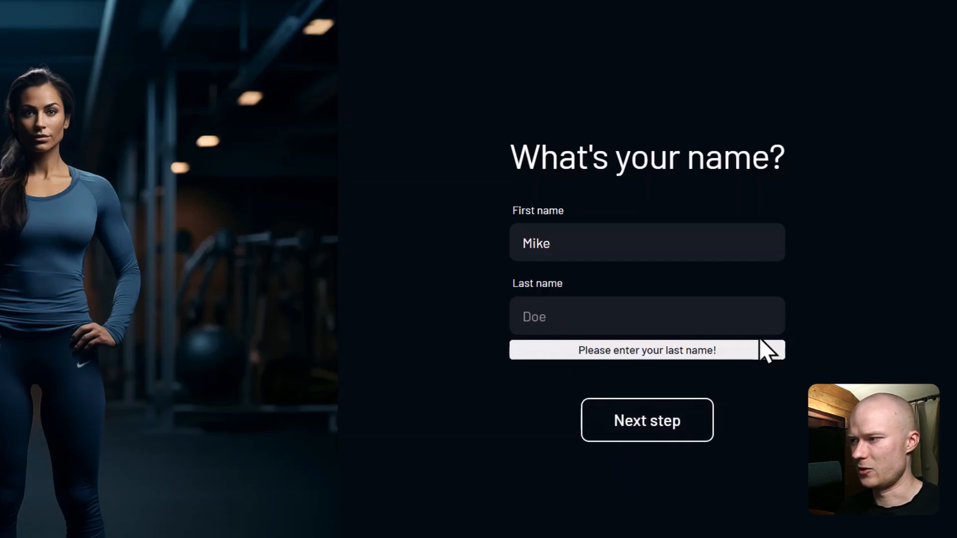
pyautogui.click(692, 316)
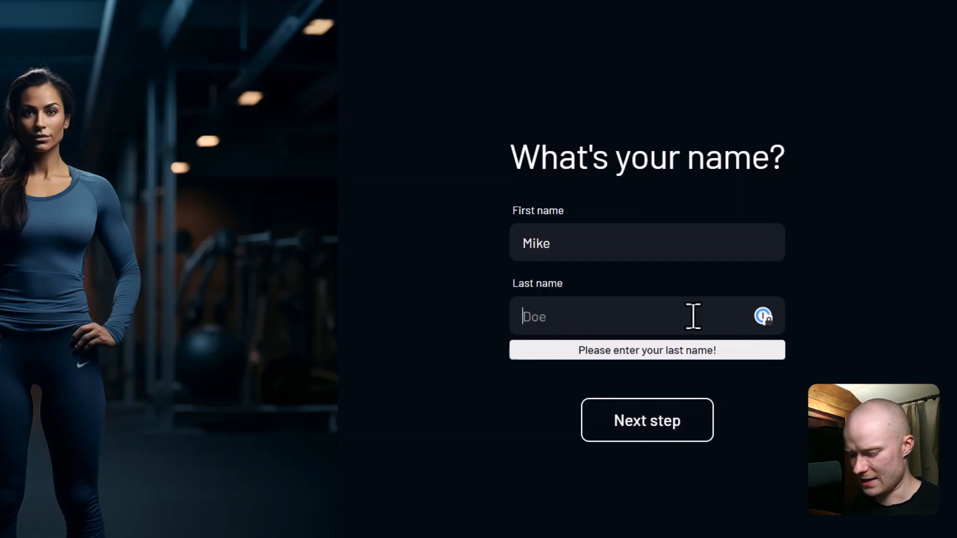
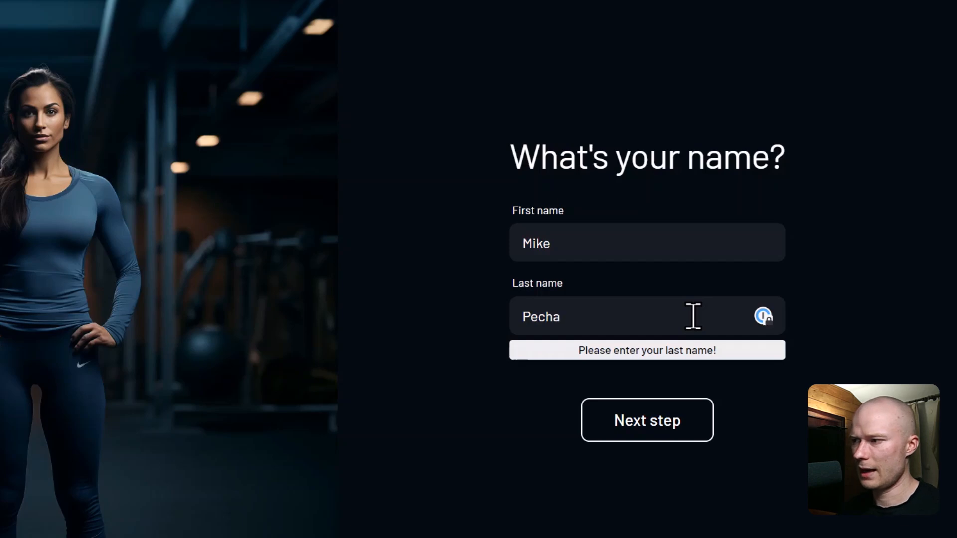
pyautogui.click(678, 423)
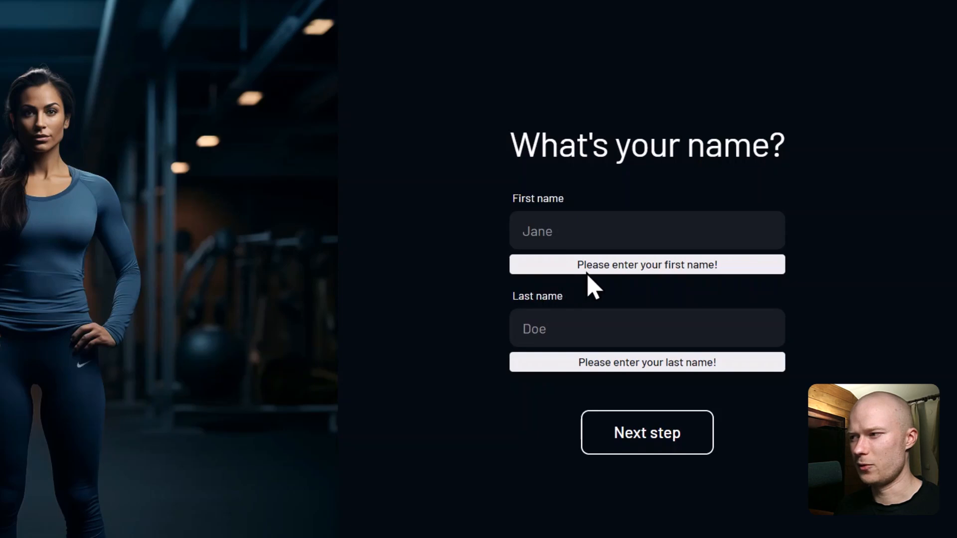
# Step: Highlight the first-name error message on the live page to inspect it
pyautogui.moveTo(579, 273); pyautogui.dragTo(755, 271)
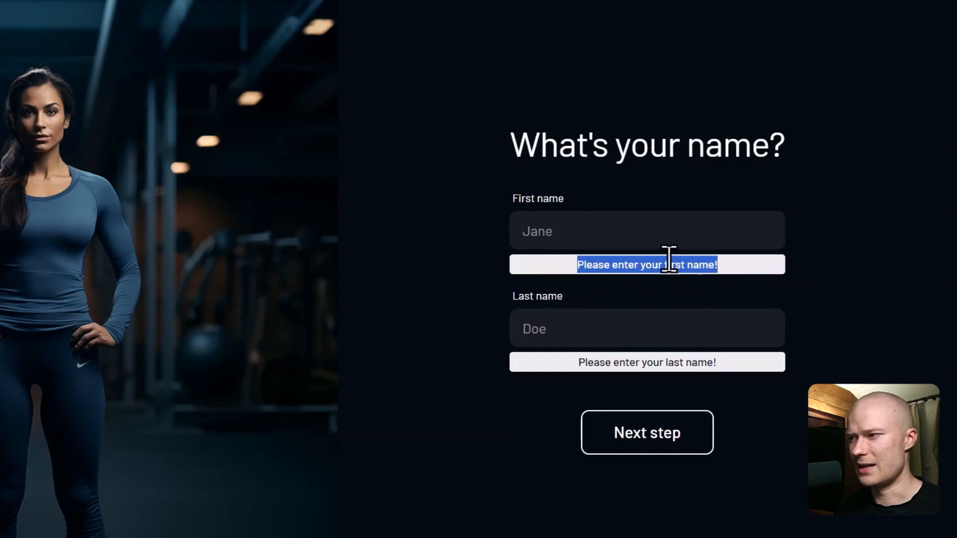
pyautogui.click(615, 229)
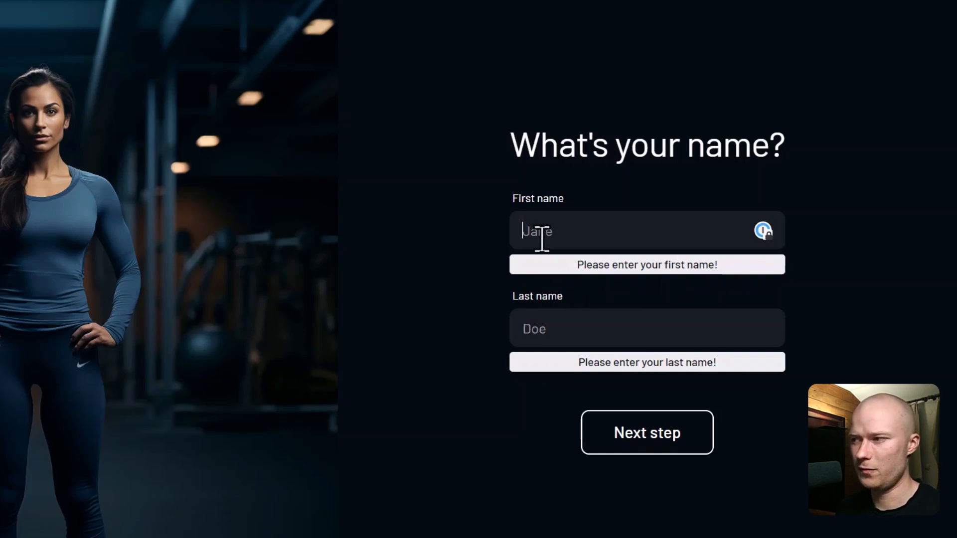
pyautogui.moveTo(568, 269); pyautogui.dragTo(760, 267)
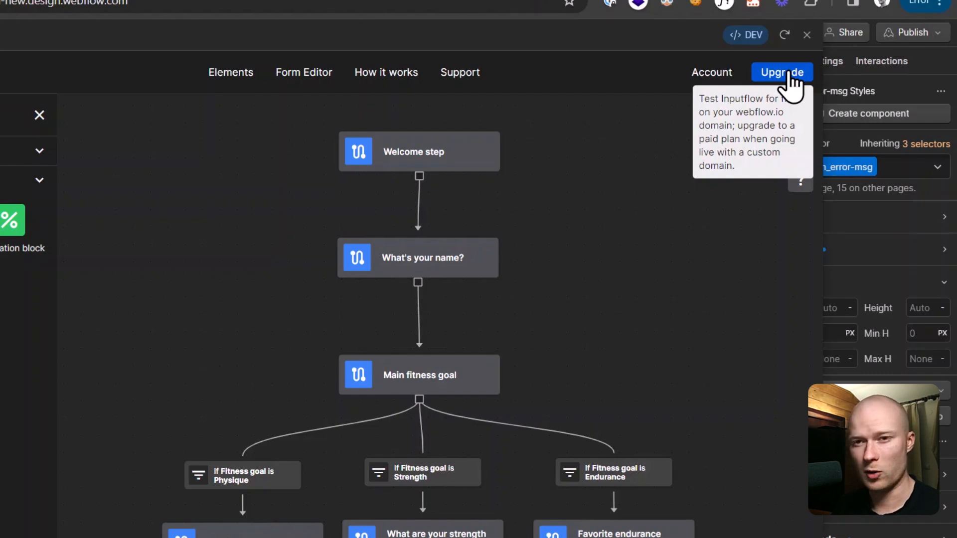
# Step: View the Inputflow site's pricing full screen, highlighting the custom-domain and unlimited-projects notes
pyautogui.click(521, 13)
pyautogui.scroll(-4, 554, 243)
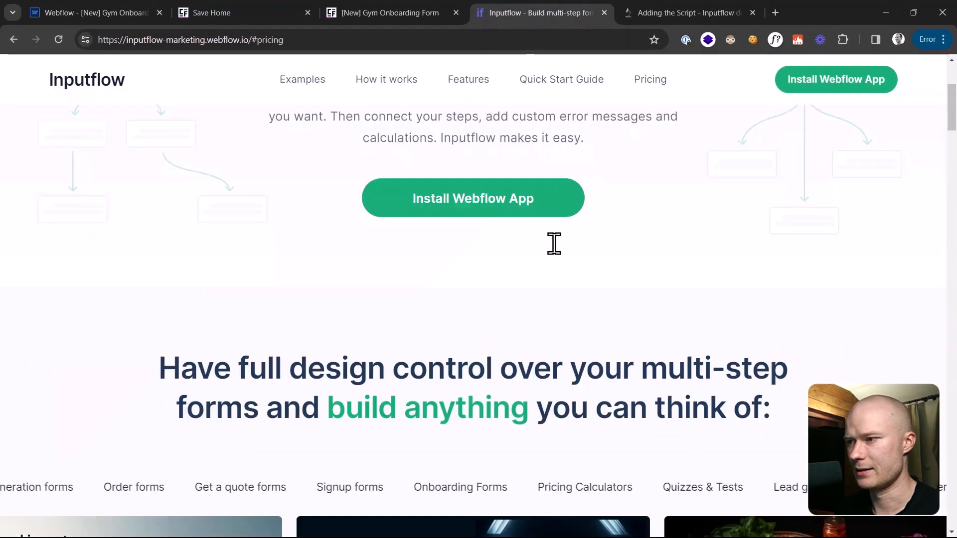
pyautogui.scroll(-5, 554, 243)
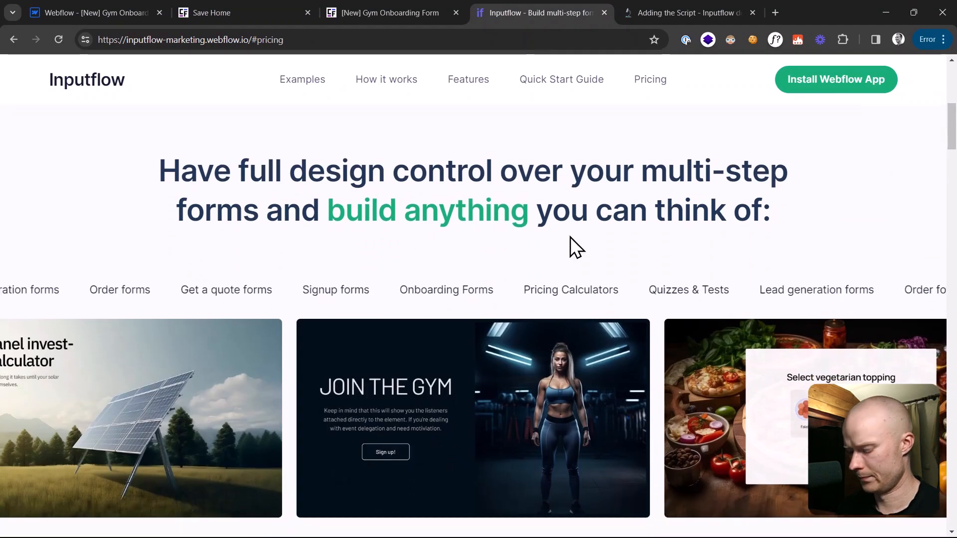
pyautogui.press('F11')
pyautogui.scroll(-10, 572, 248)
pyautogui.scroll(-20, 570, 250)
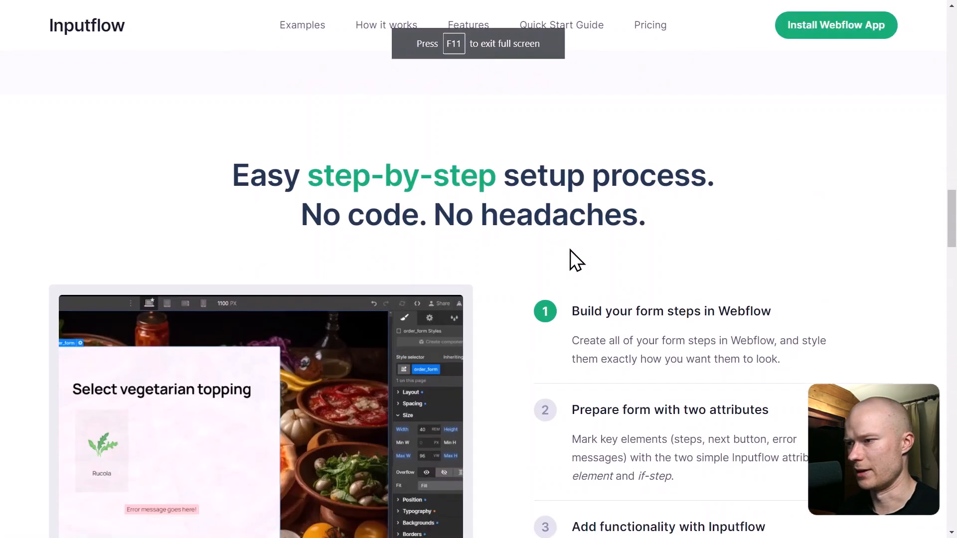
pyautogui.scroll(-3, 570, 249)
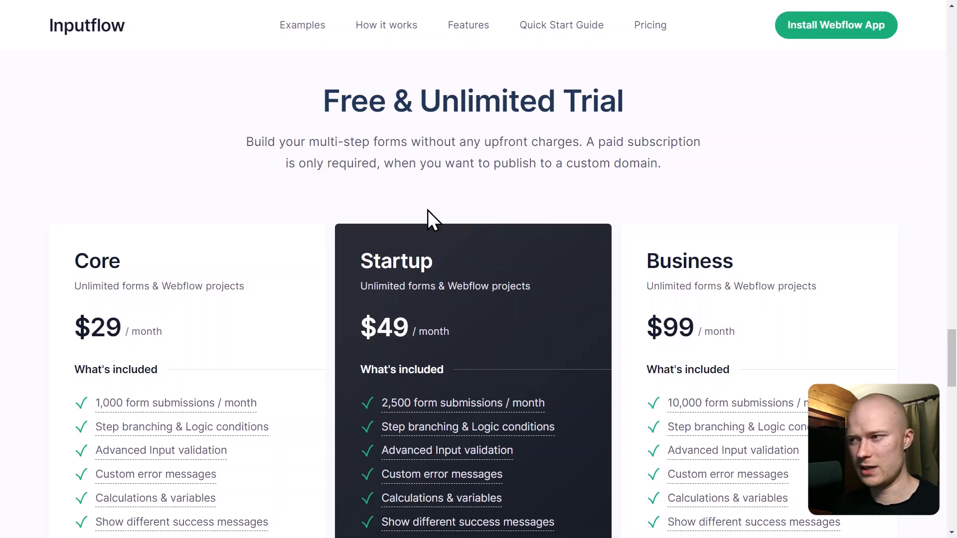
pyautogui.moveTo(660, 165); pyautogui.dragTo(547, 165)
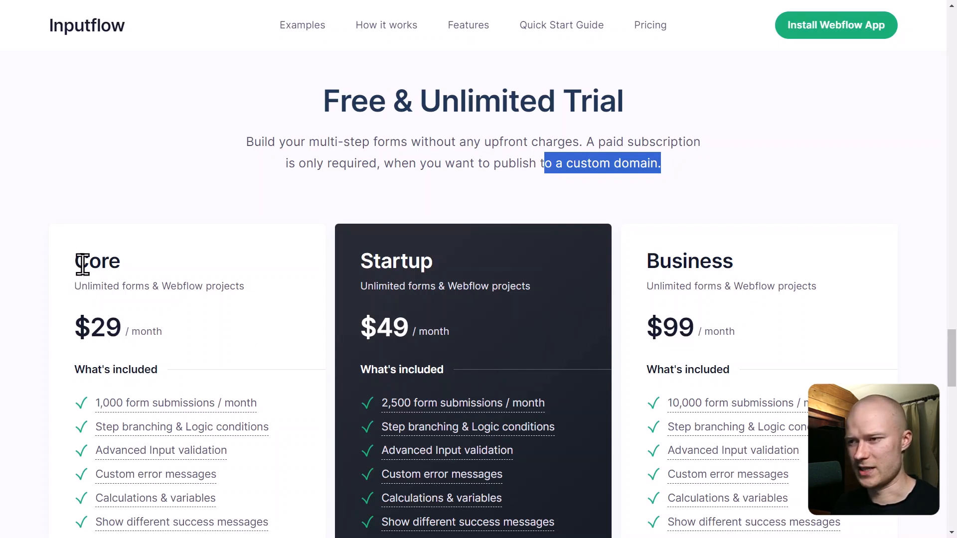
pyautogui.moveTo(360, 286); pyautogui.dragTo(529, 290)
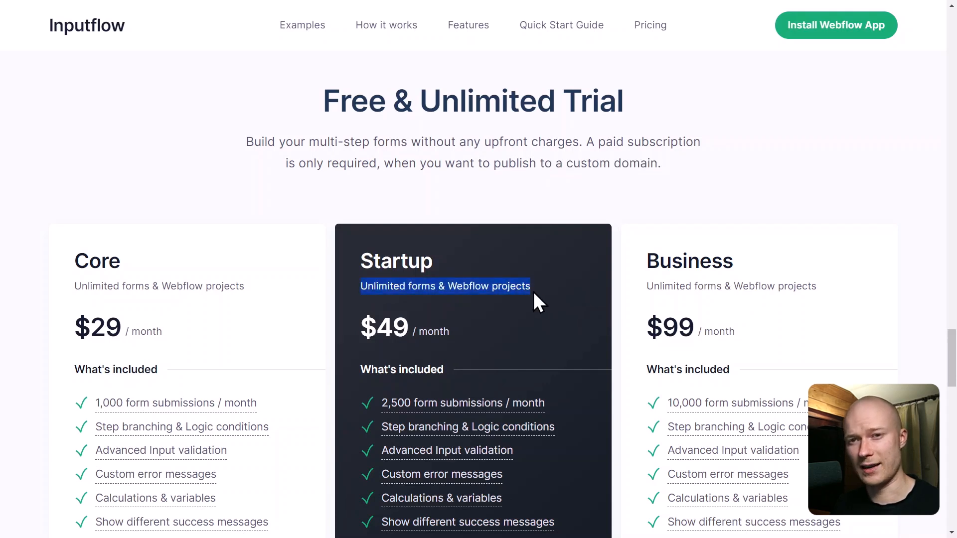